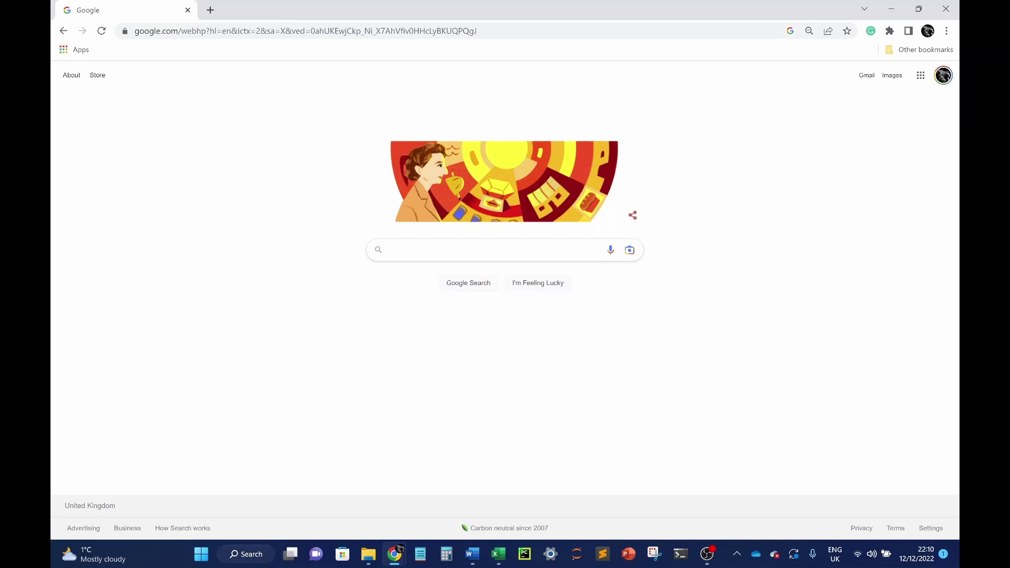
# Step: Search Google for 'stock prices'
pyautogui.click(473, 250)
pyautogui.write('stock price')
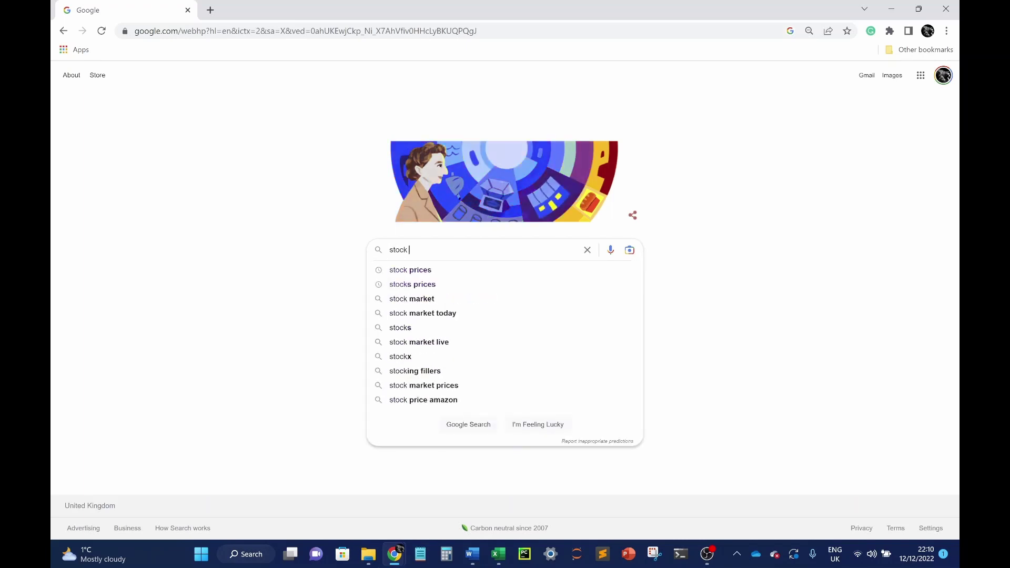
pyautogui.write('s')
pyautogui.press('Return')
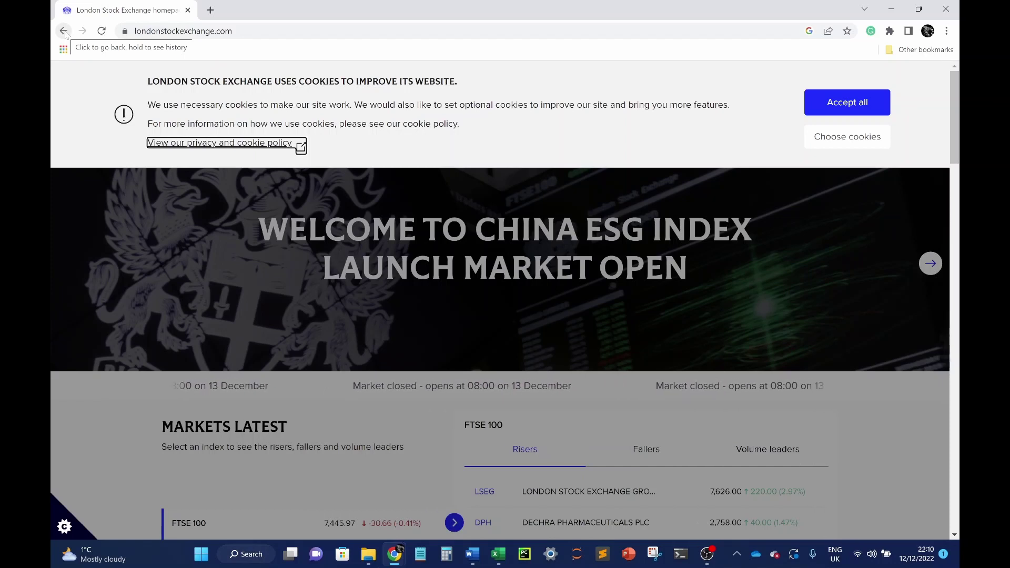
# Step: Open the Yahoo Finance result, browse the page, then return to the search results
pyautogui.click(64, 31)
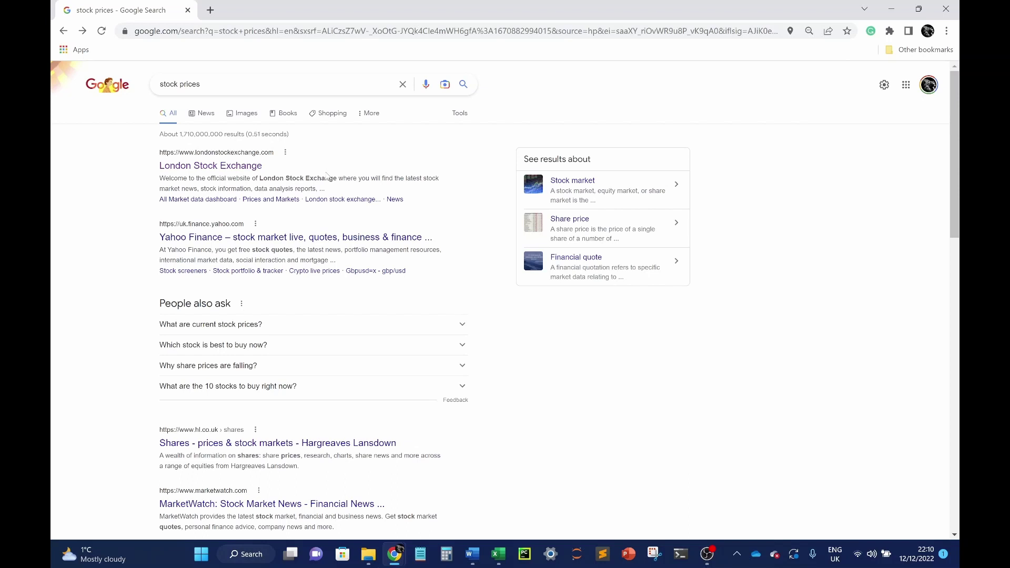
pyautogui.click(354, 238)
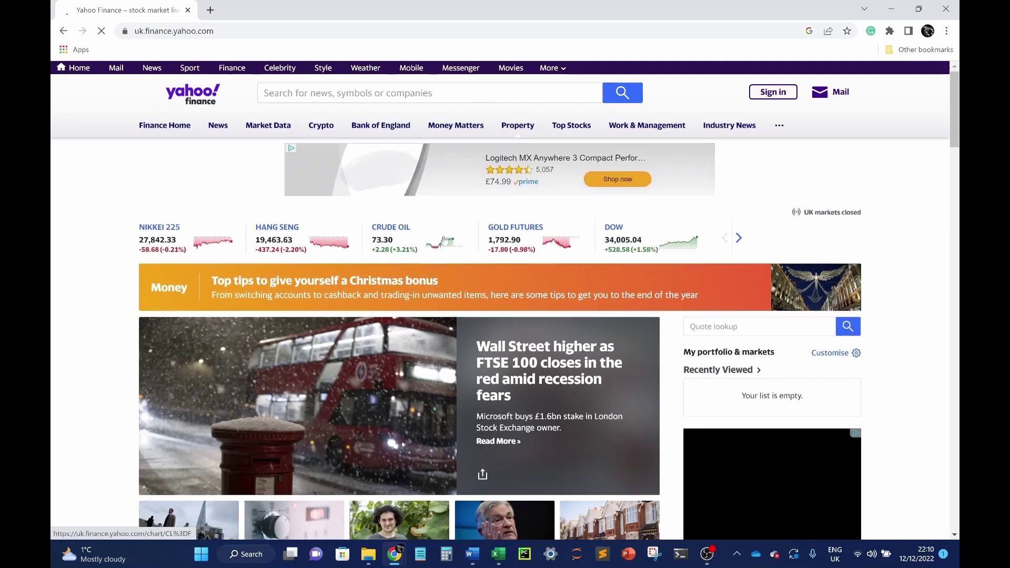
pyautogui.scroll(-10, 445, 241)
pyautogui.scroll(2, 633, 257)
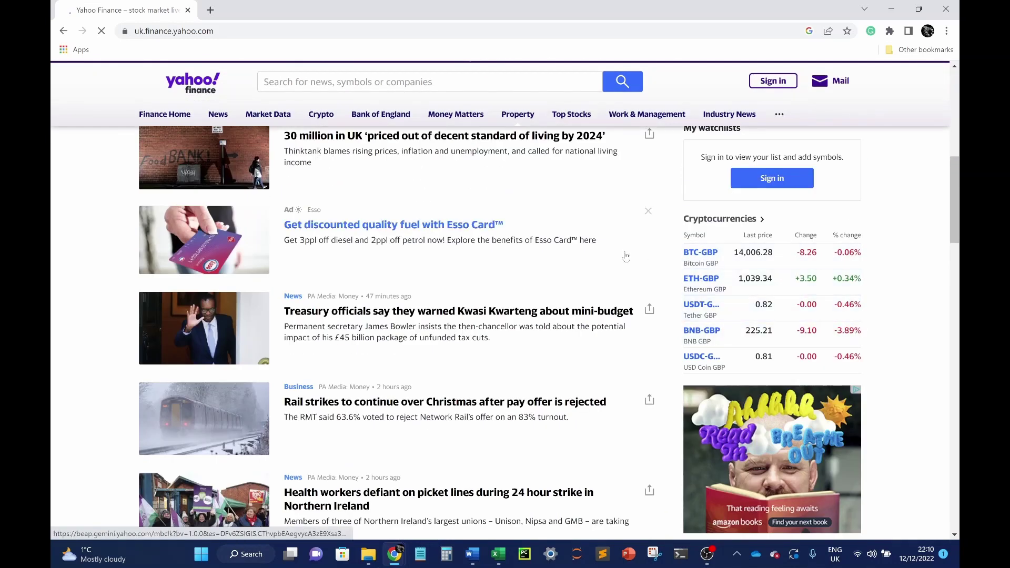
pyautogui.scroll(-5, 604, 279)
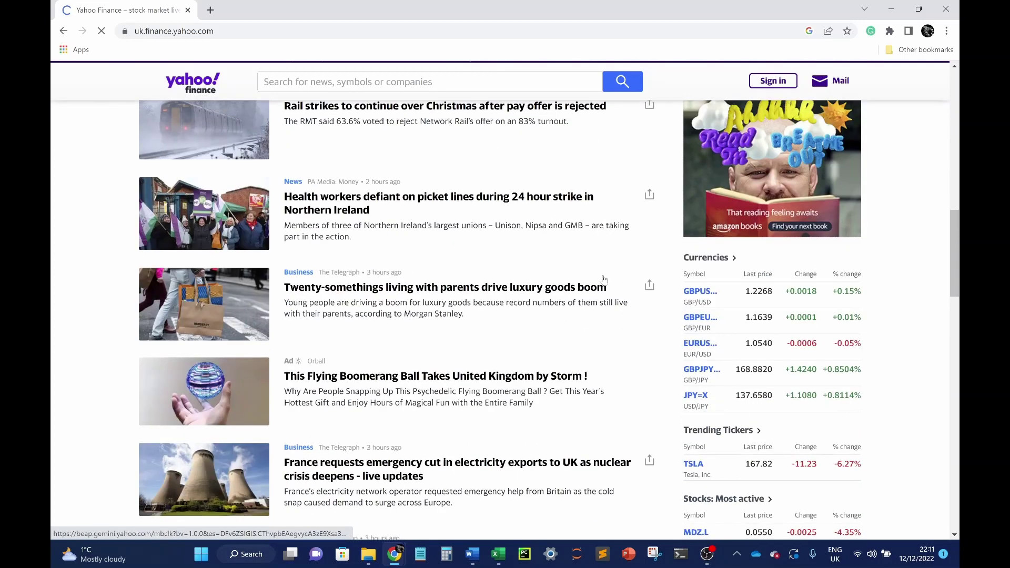
pyautogui.scroll(7, 605, 279)
pyautogui.scroll(-7, 657, 276)
pyautogui.scroll(4, 719, 272)
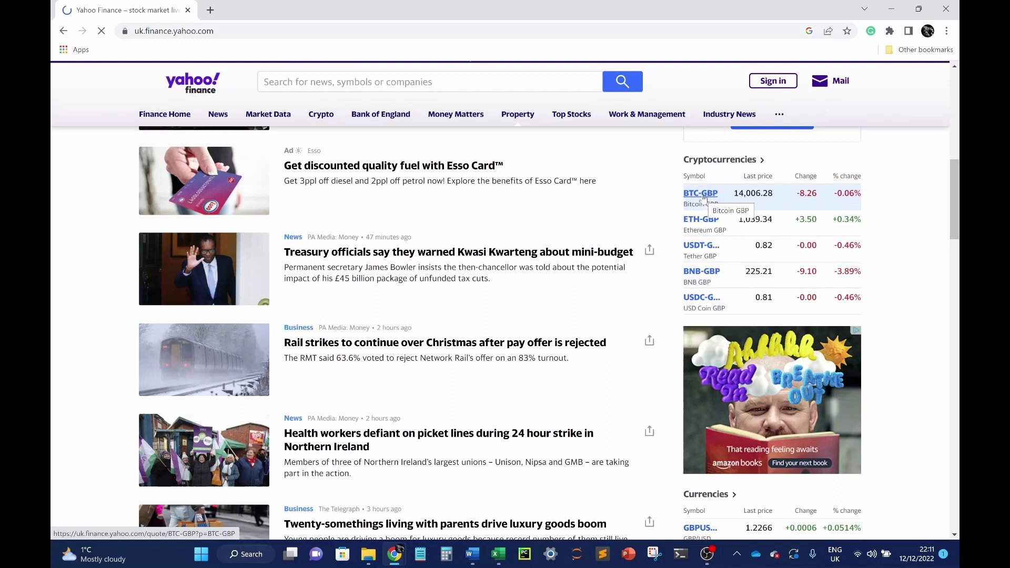
pyautogui.scroll(-9, 703, 197)
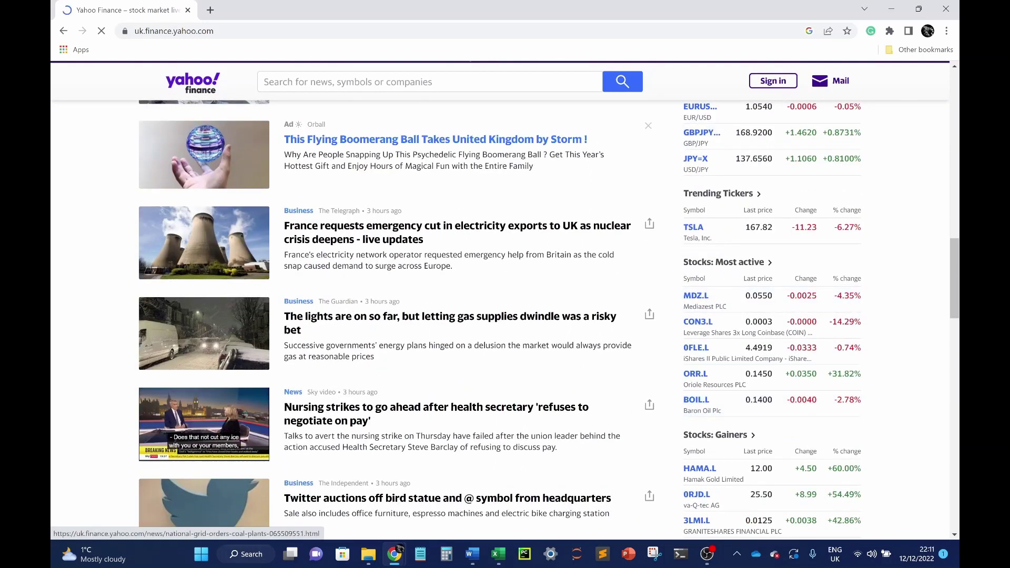
pyautogui.click(63, 31)
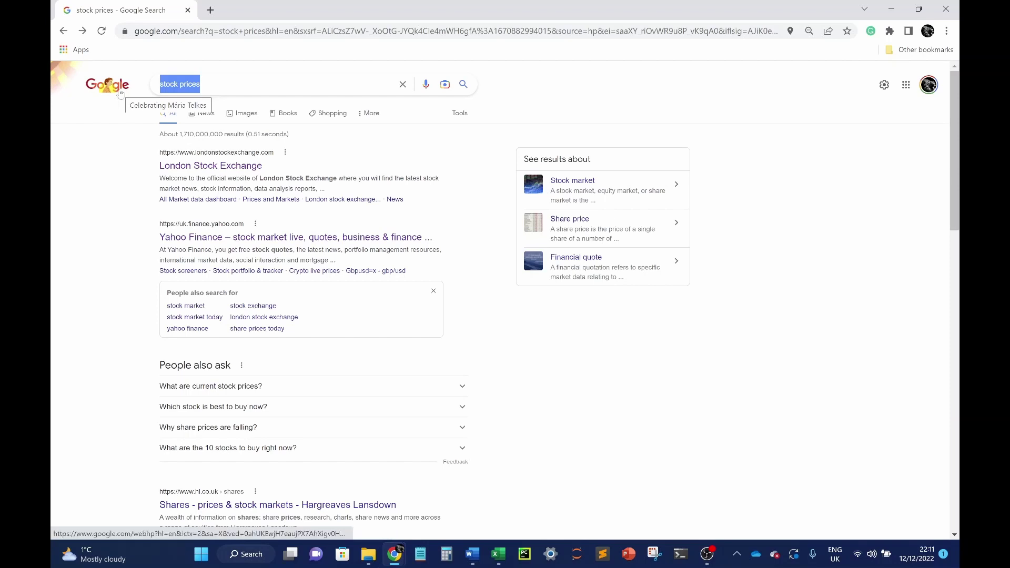
# Step: Search Google for 'aaple share price'
pyautogui.write('aaple sha')
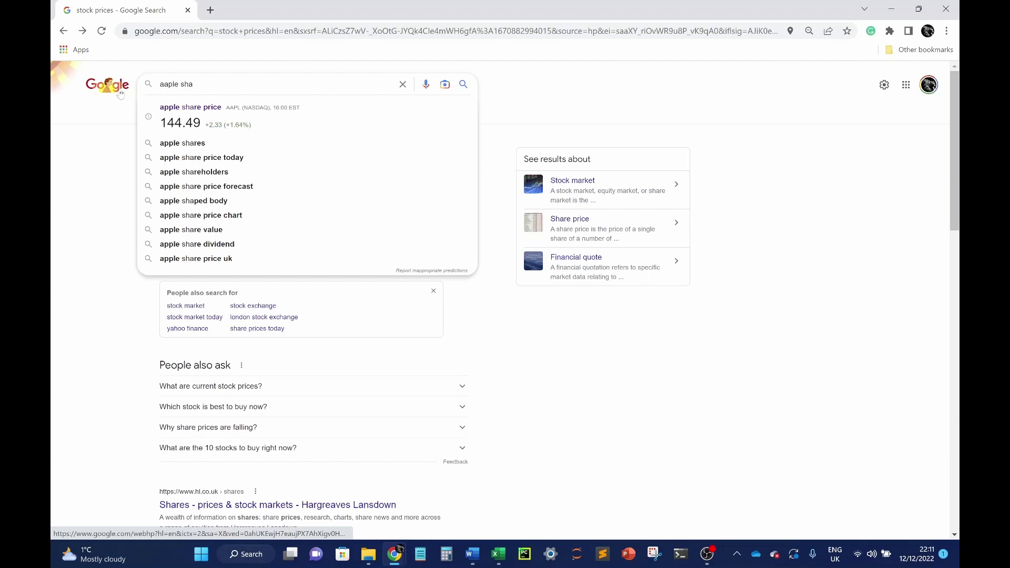
pyautogui.write('re price')
pyautogui.press('Return')
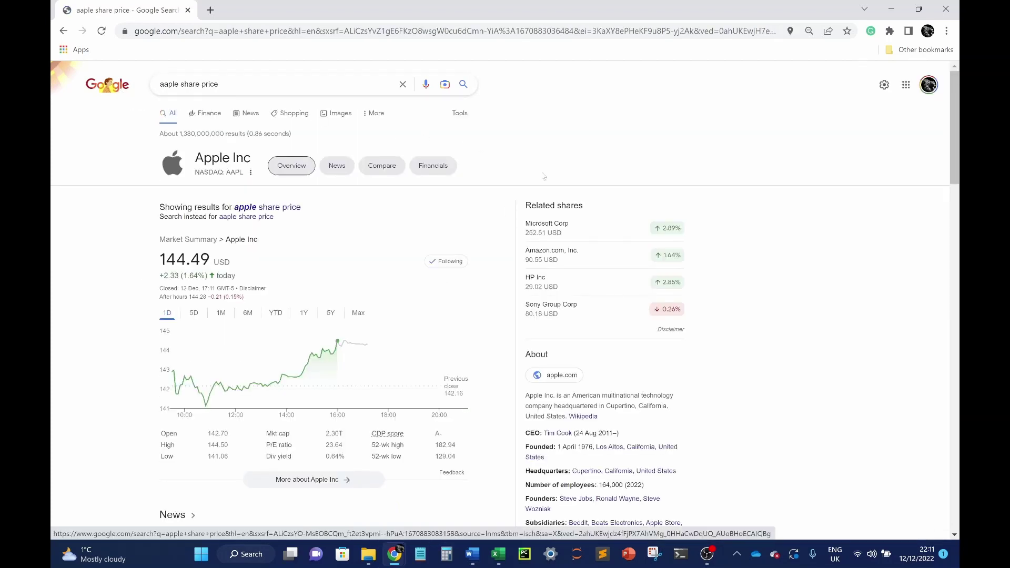
pyautogui.scroll(-1, 481, 329)
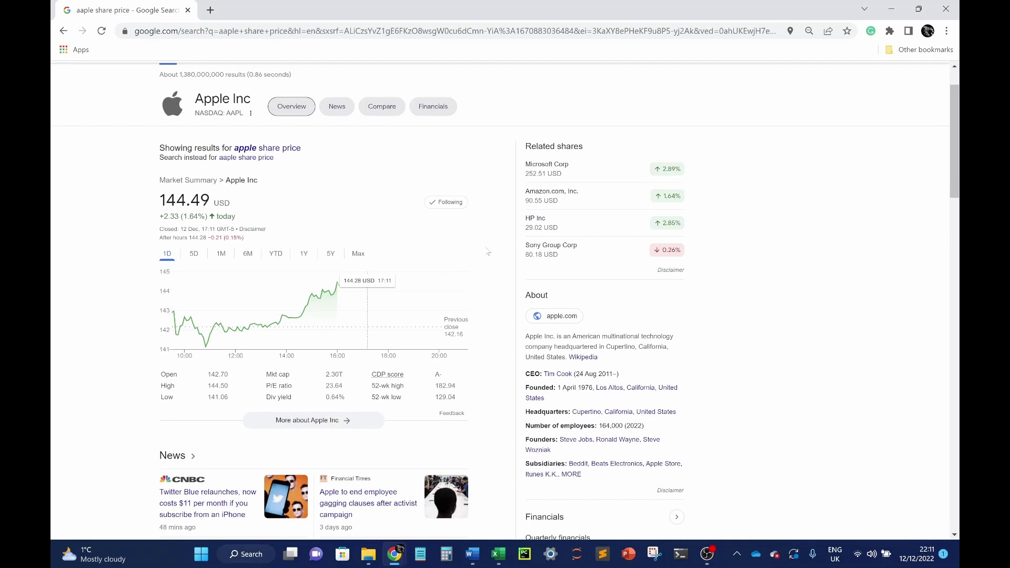
# Step: View Apple's price chart over 5D, 1M, 6M, YTD, 1Y and finally 5Y
pyautogui.click(193, 262)
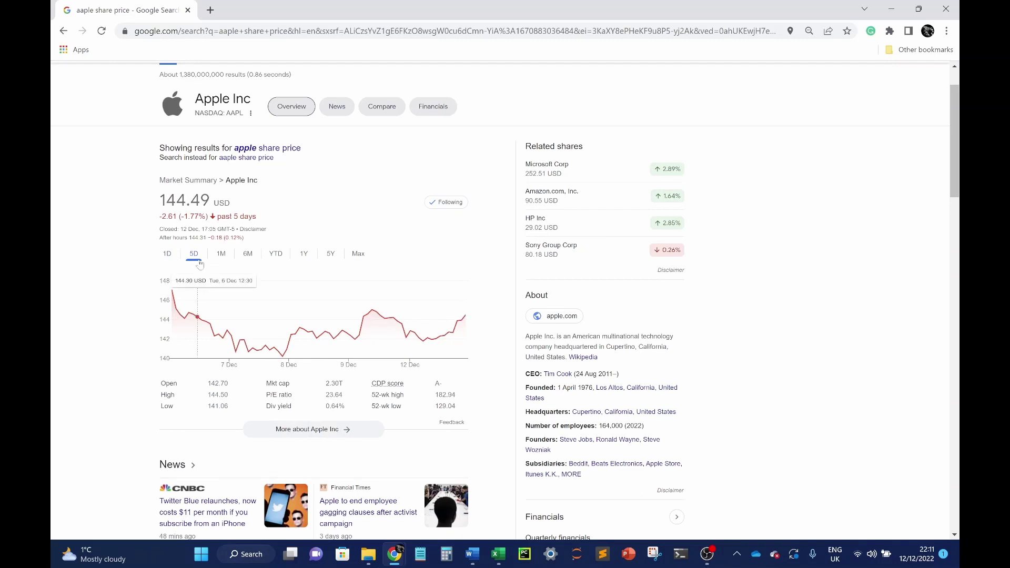
pyautogui.click(226, 259)
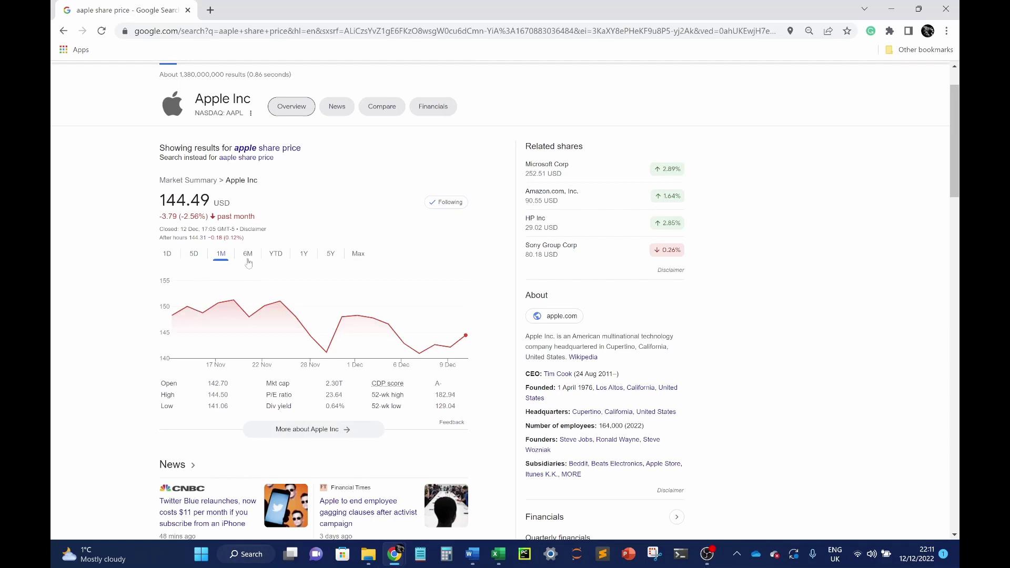
pyautogui.click(248, 258)
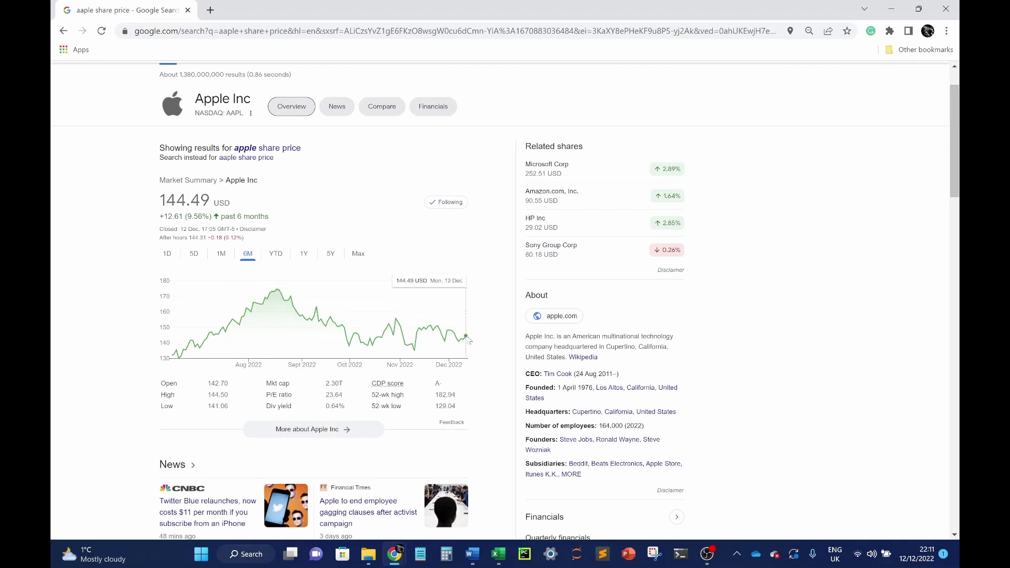
pyautogui.click(274, 263)
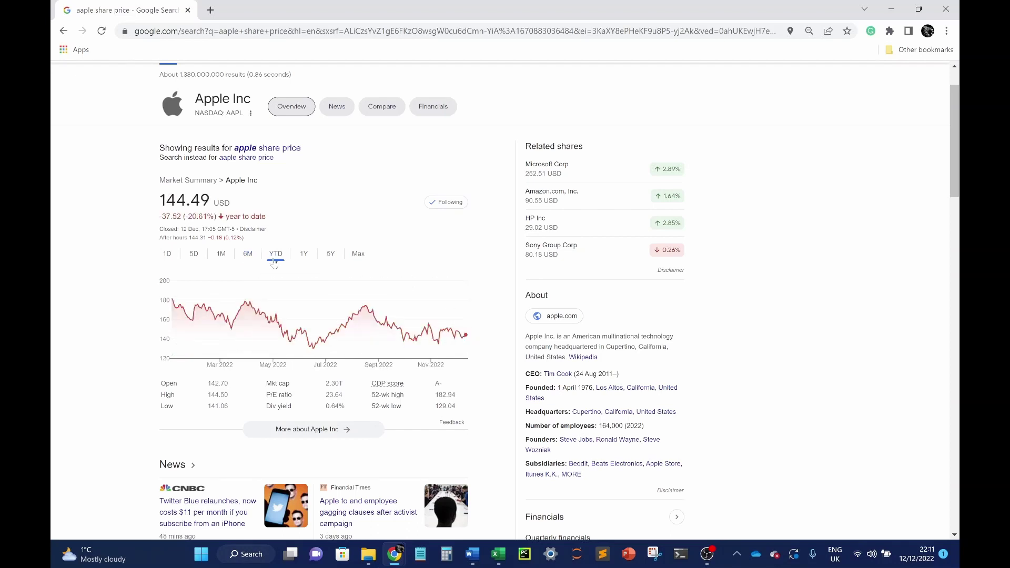
pyautogui.click(304, 260)
pyautogui.click(331, 260)
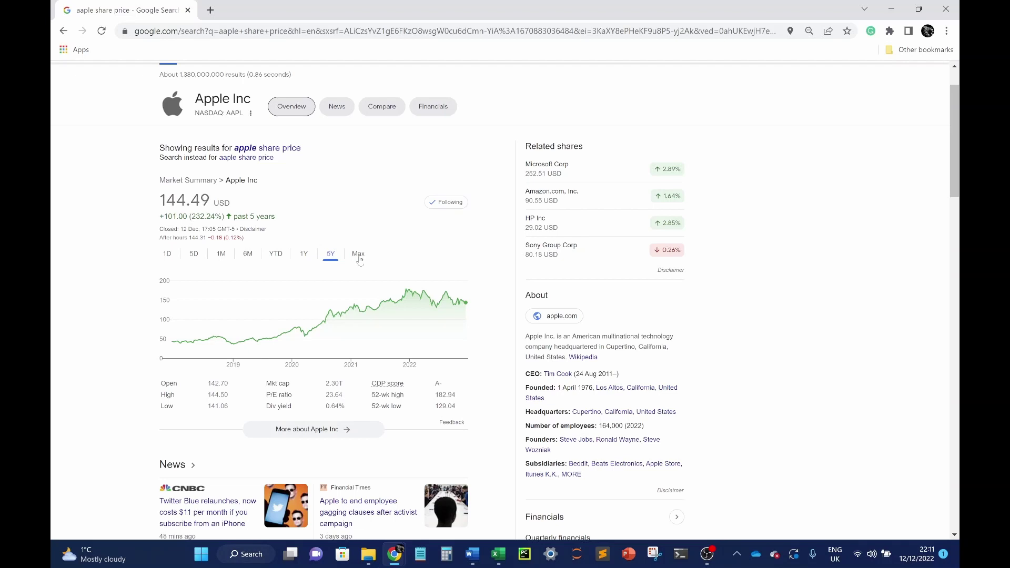
pyautogui.scroll(1, 333, 236)
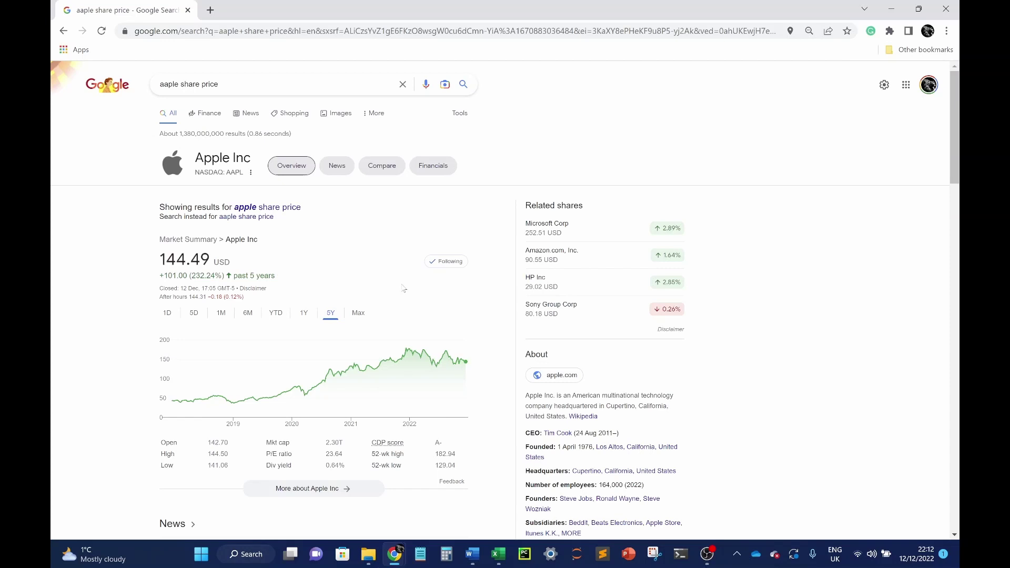
# Step: Bring the Excel workbook forward with the Data tab showing and select B3
pyautogui.click(504, 556)
pyautogui.click(358, 211)
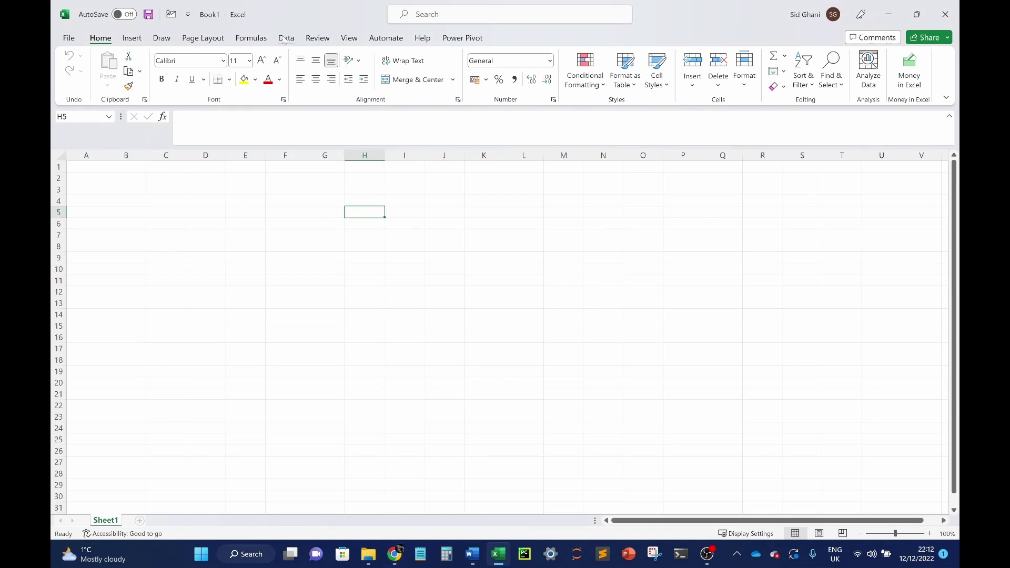
pyautogui.click(285, 38)
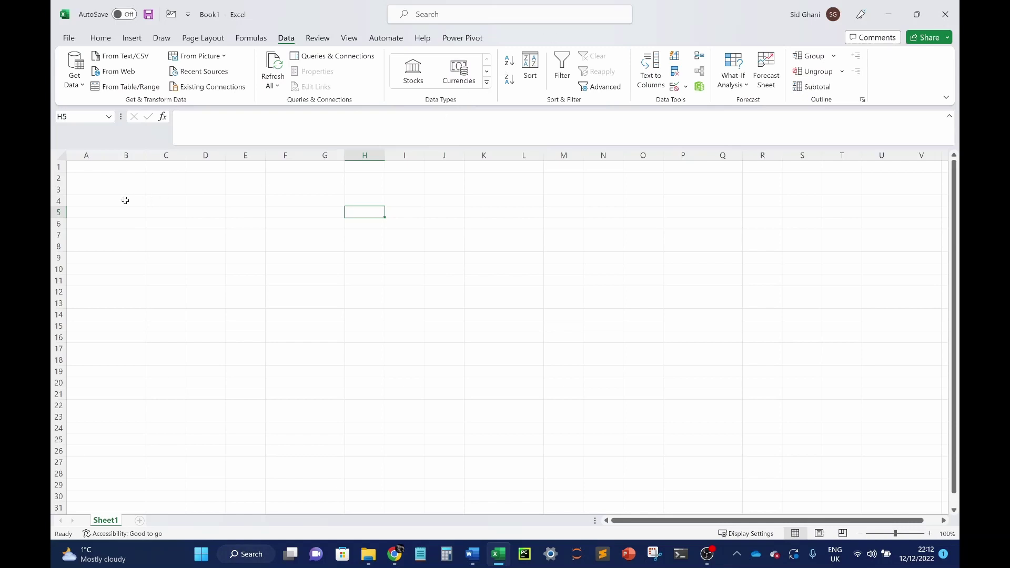
pyautogui.click(132, 200)
pyautogui.click(137, 189)
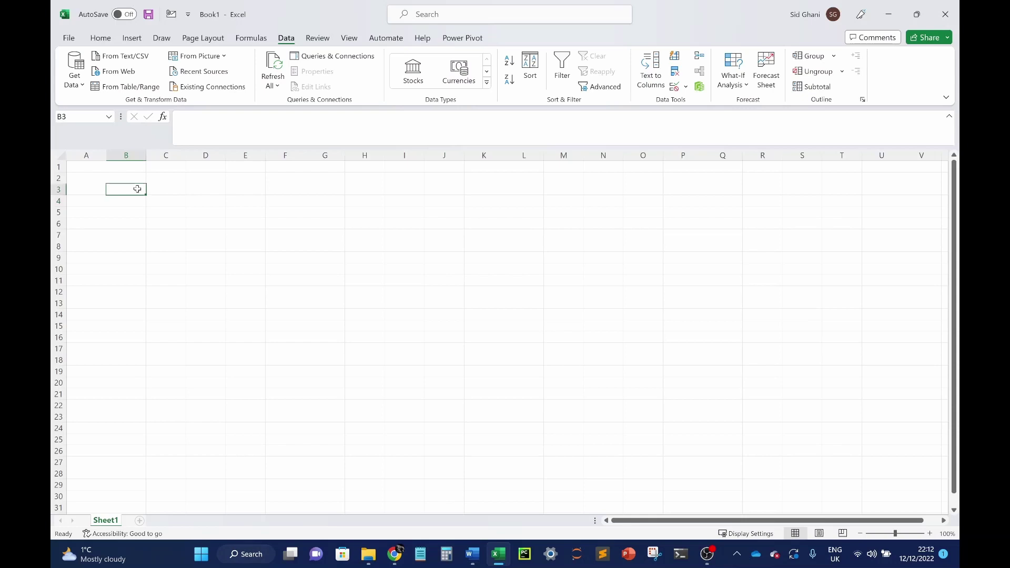
# Step: Enter Microsoft, Meta, Apple, Tesla and Amazon down cells B3 to B7
pyautogui.write('Micros')
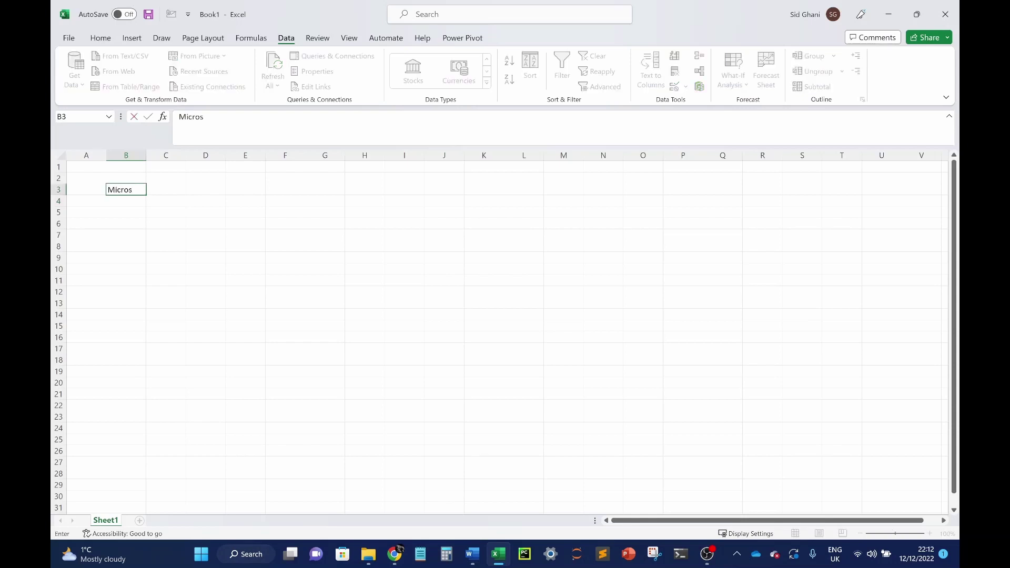
pyautogui.write('oft')
pyautogui.press('Return')
pyautogui.write('Meta')
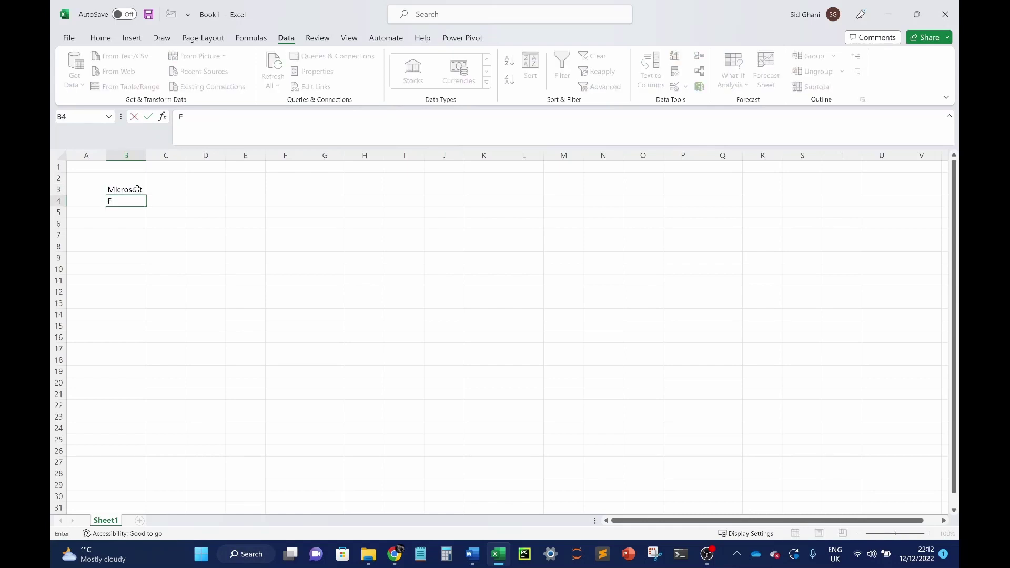
pyautogui.press('Return')
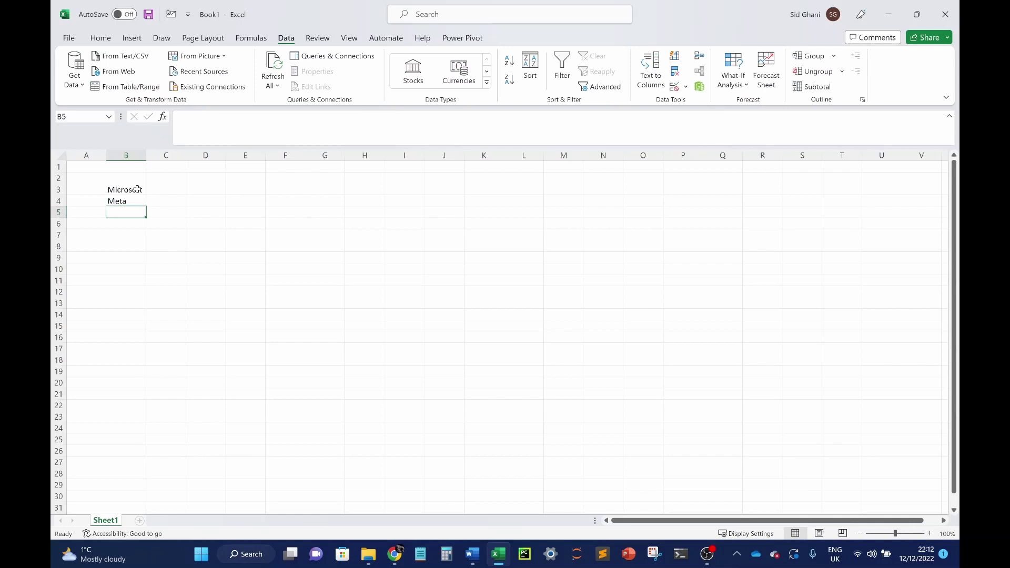
pyautogui.write('Aa')
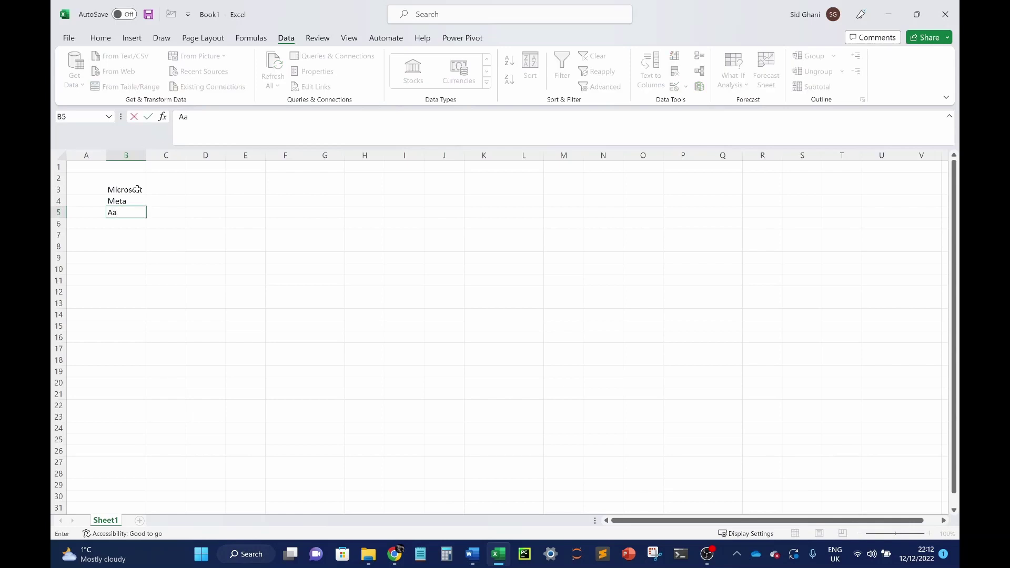
pyautogui.press('BackSpace')
pyautogui.write('pple')
pyautogui.press('Return')
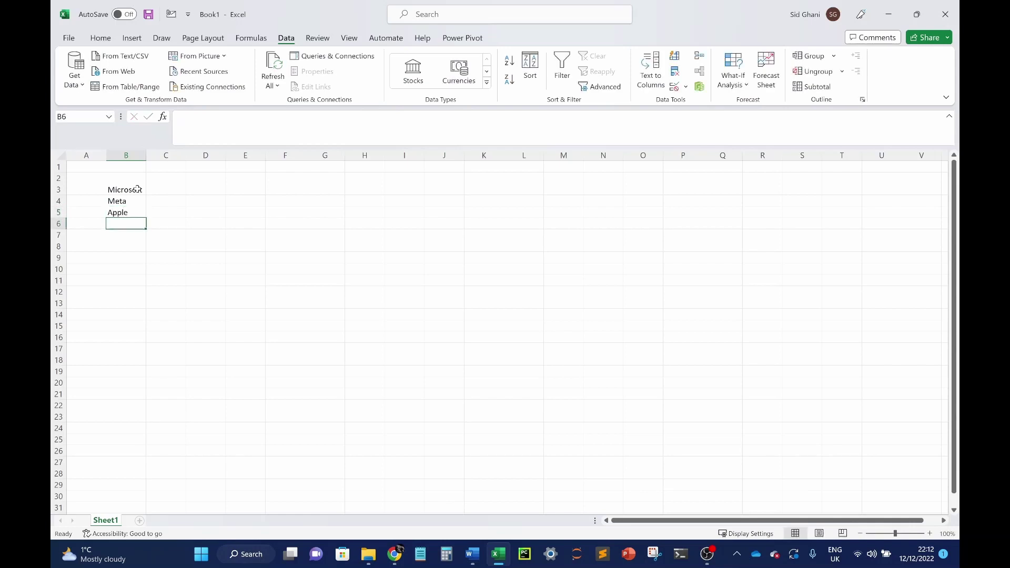
pyautogui.write('Tesla')
pyautogui.press('Return')
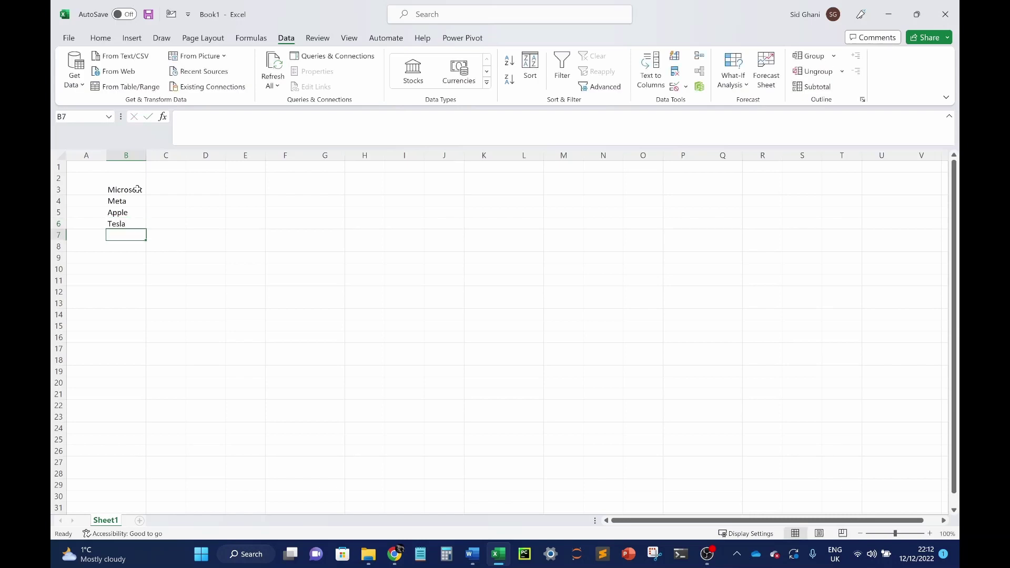
pyautogui.write('Amazon')
pyautogui.press('Return')
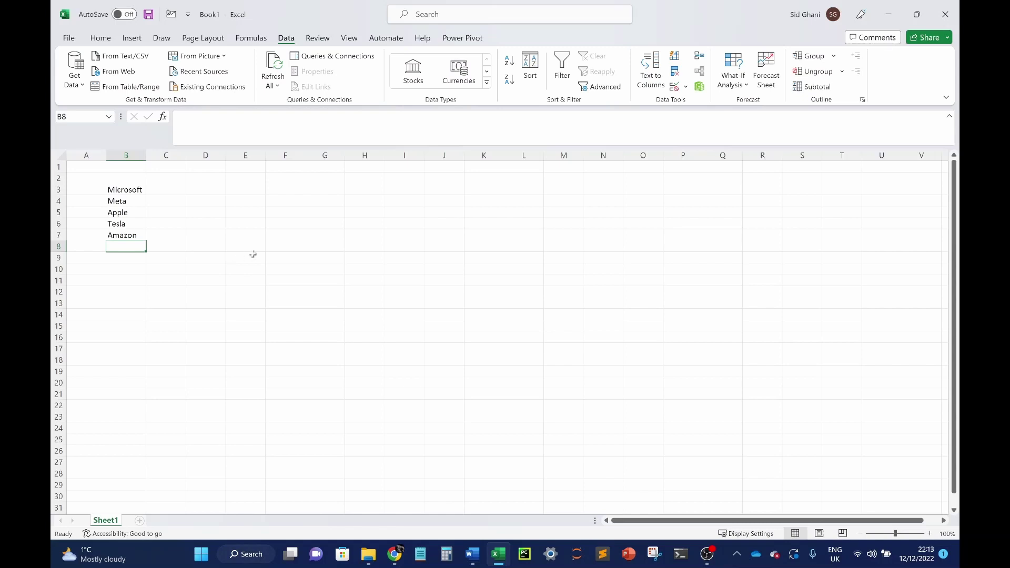
# Step: Convert the five company names in B3:B7 to the Stocks data type
pyautogui.moveTo(123, 191); pyautogui.dragTo(126, 235)
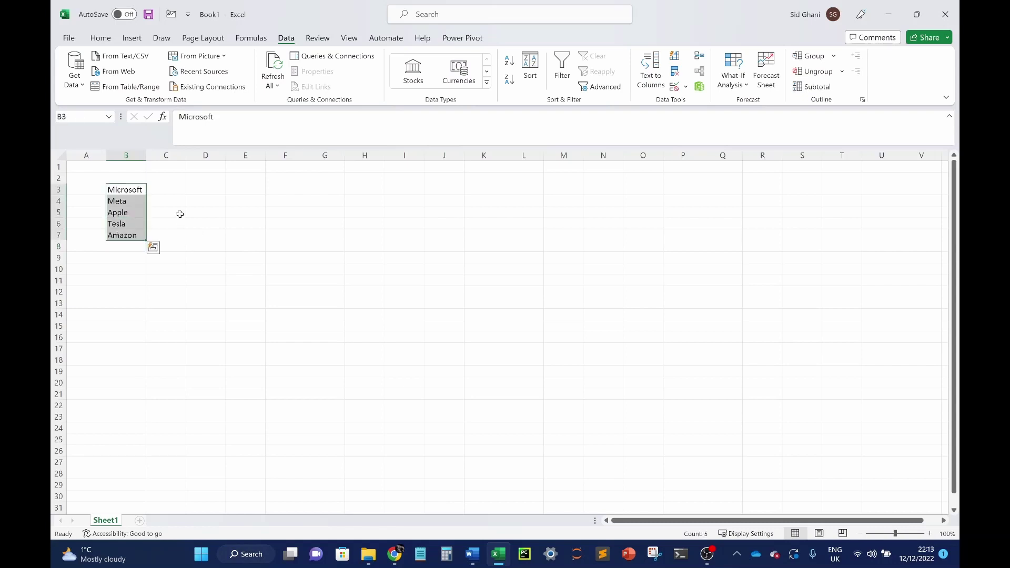
pyautogui.click(421, 79)
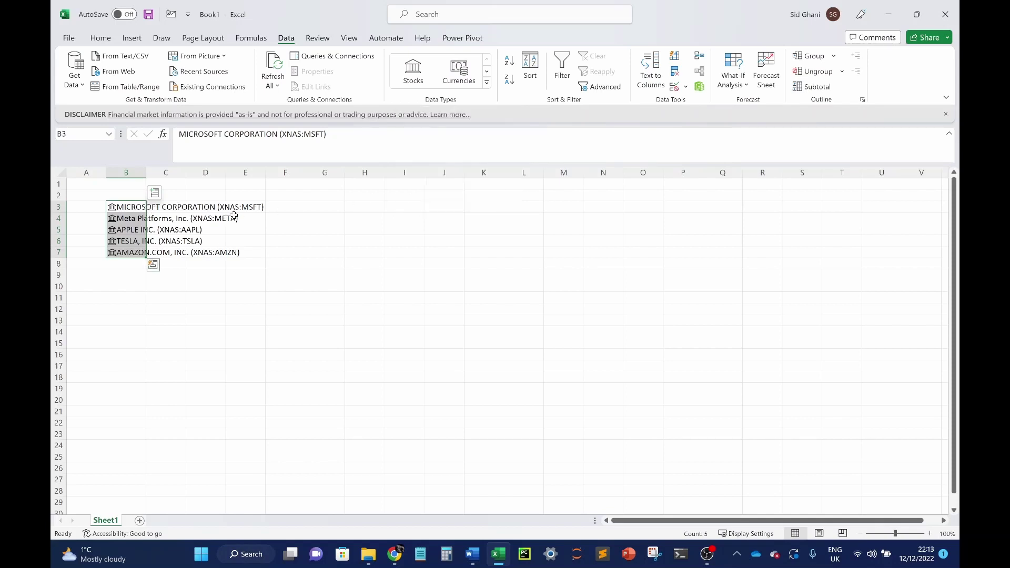
# Step: Insert the Price field for the five stocks in B3:B7 into column C
pyautogui.click(120, 207)
pyautogui.moveTo(121, 207); pyautogui.dragTo(126, 252)
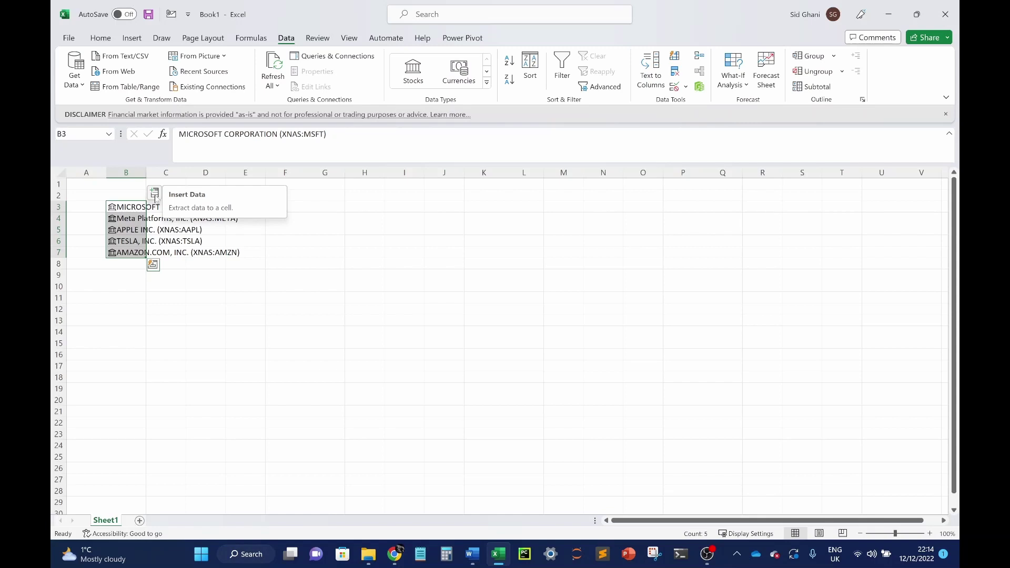
pyautogui.click(154, 195)
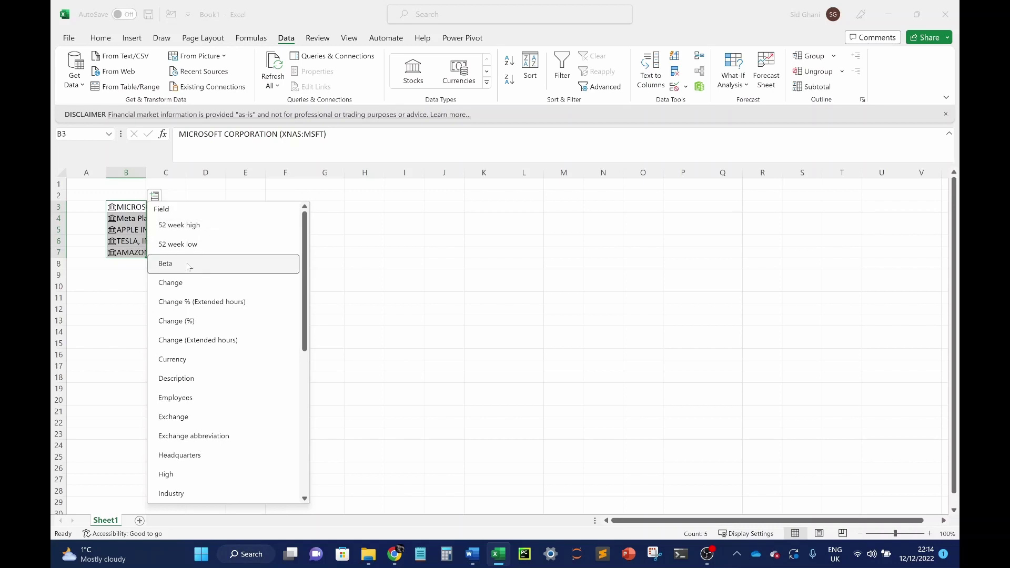
pyautogui.scroll(-10, 223, 333)
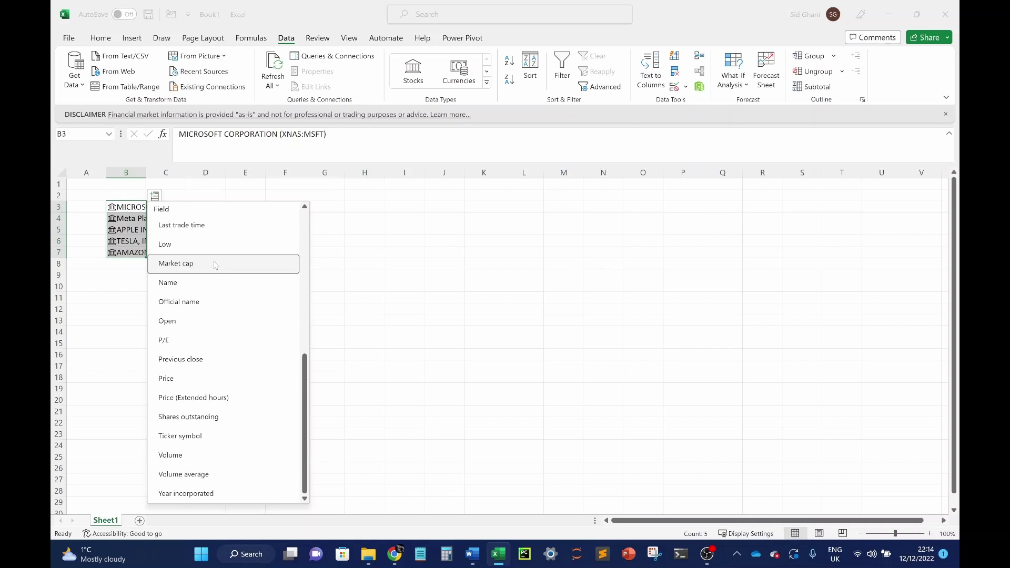
pyautogui.scroll(5, 215, 265)
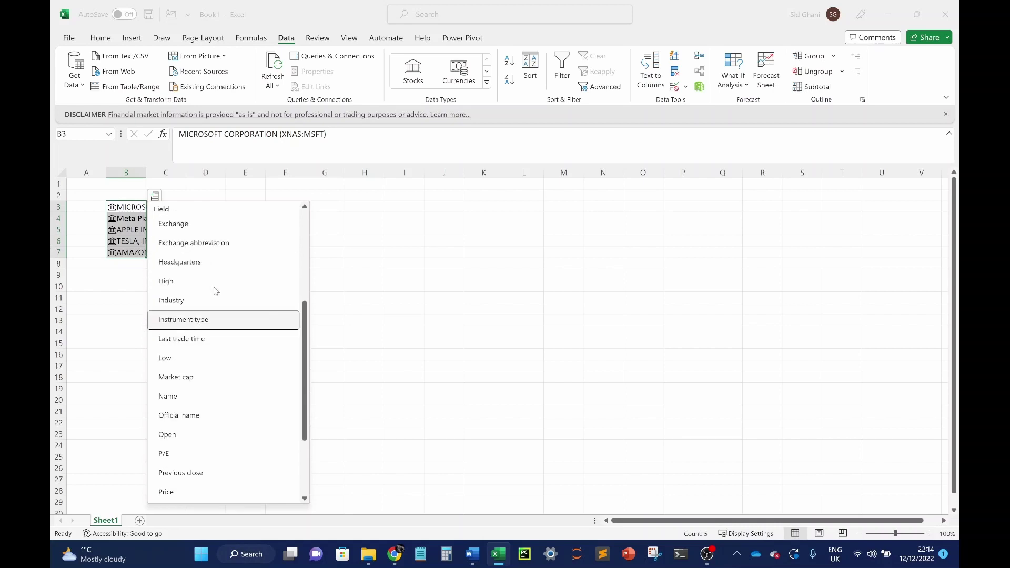
pyautogui.scroll(1, 215, 290)
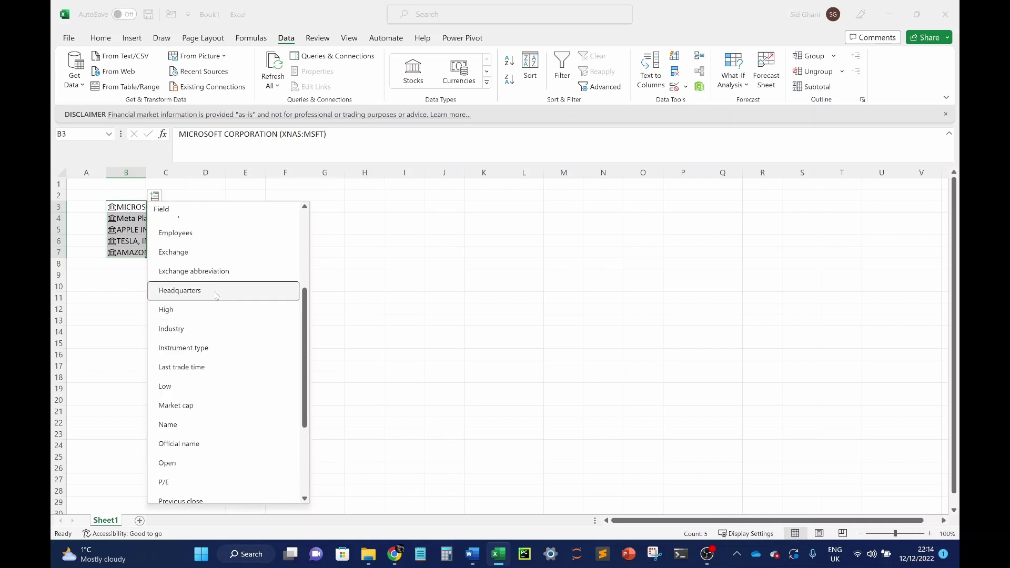
pyautogui.scroll(4, 216, 296)
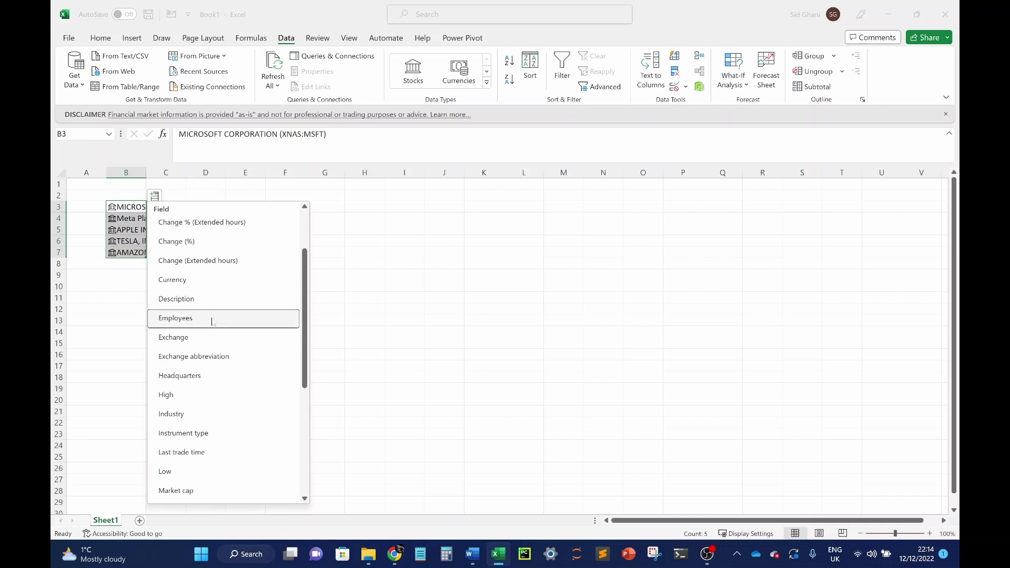
pyautogui.scroll(4, 213, 322)
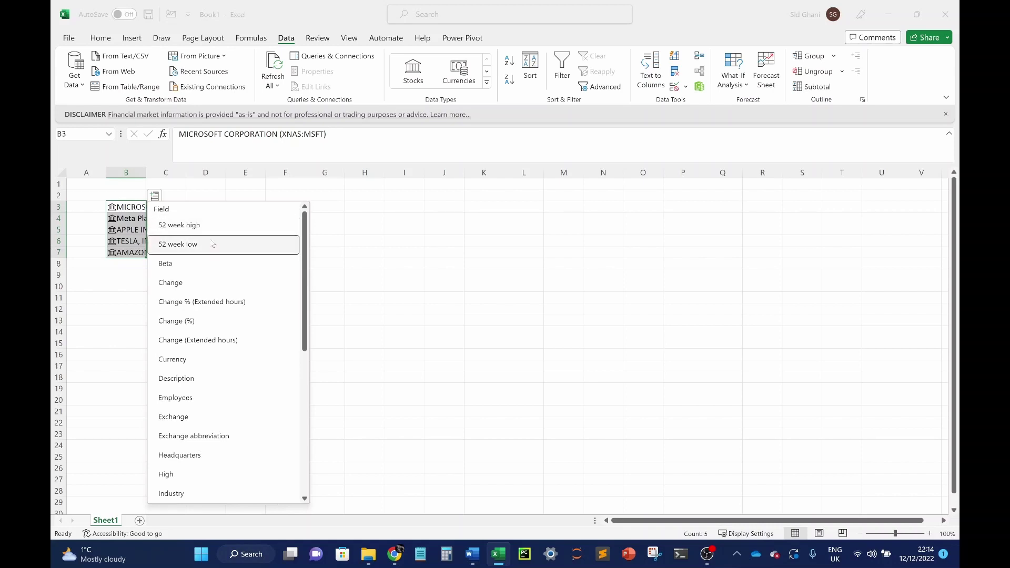
pyautogui.scroll(-5, 213, 245)
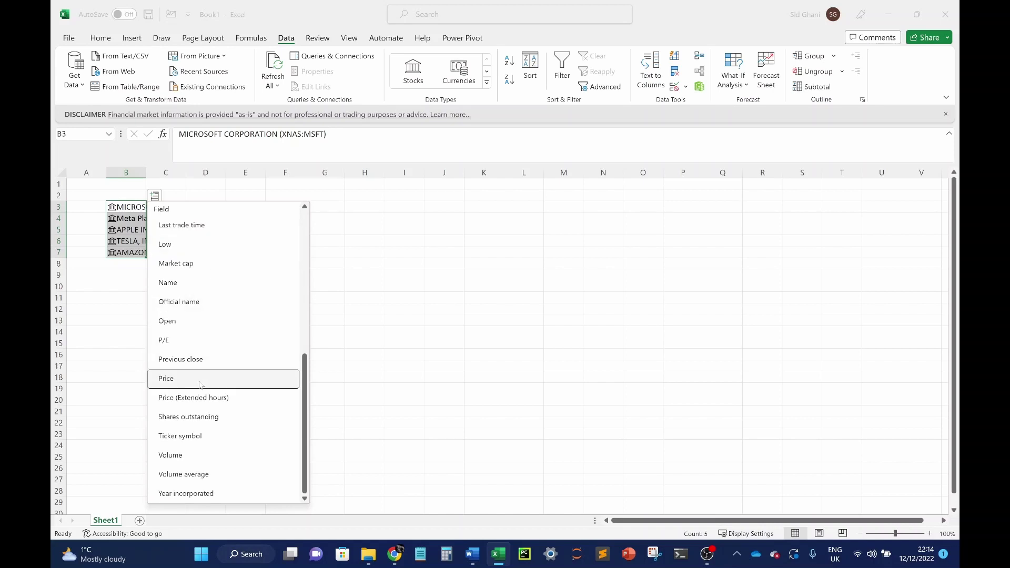
pyautogui.click(199, 385)
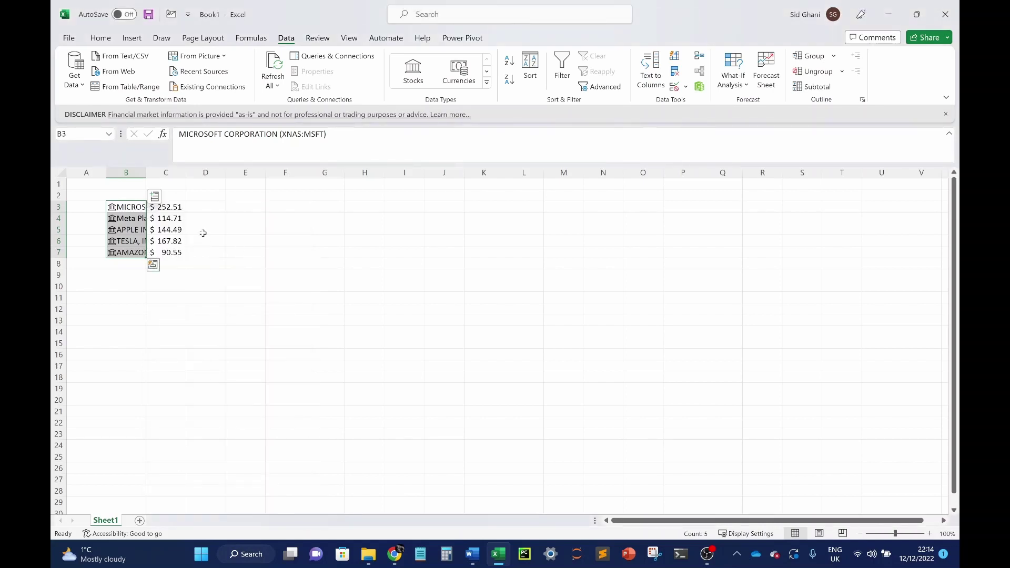
# Step: Auto-fit column B and compare the C3 and C5 prices with the browser
pyautogui.click(192, 217)
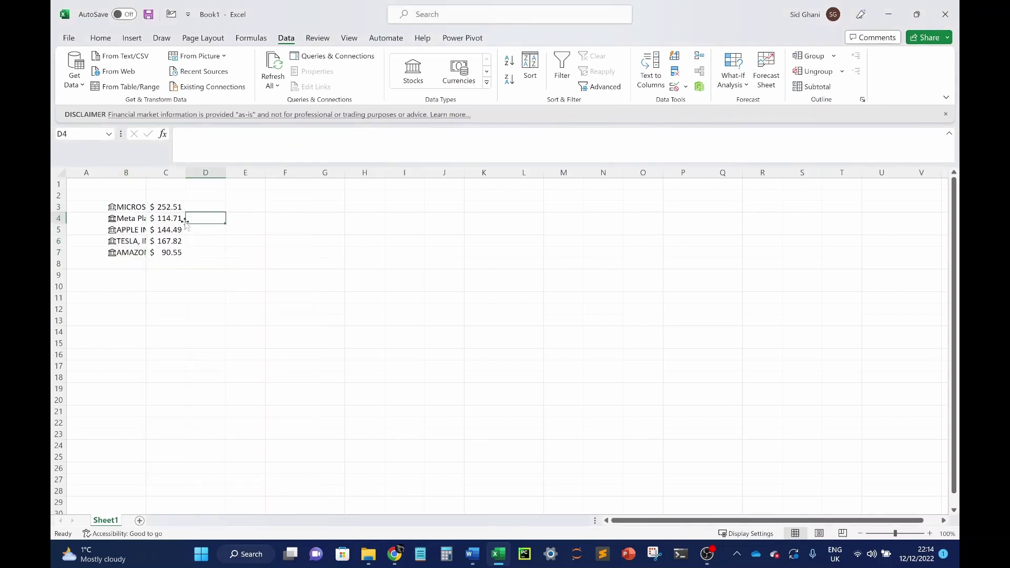
pyautogui.doubleClick(146, 172)
pyautogui.click(278, 208)
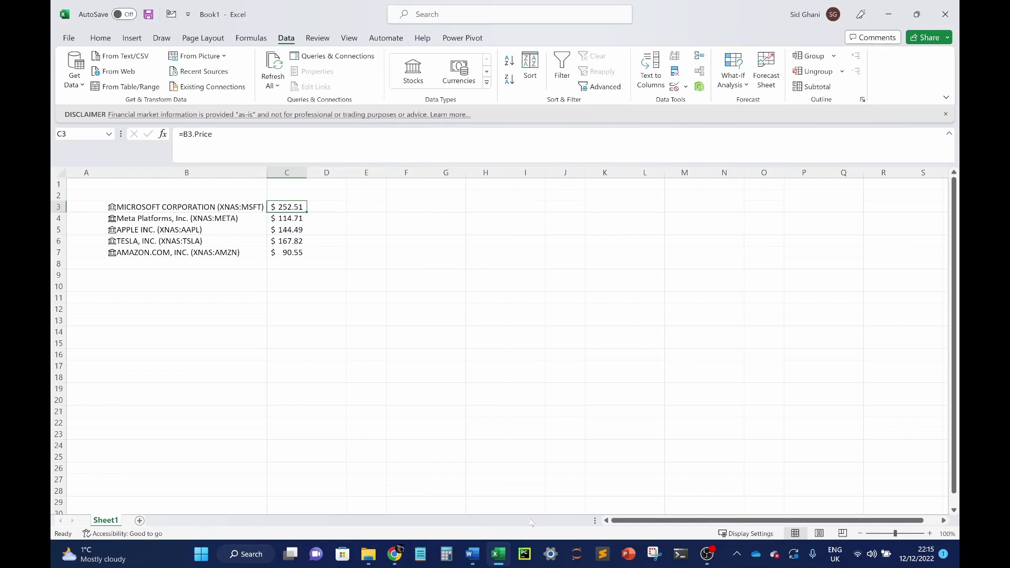
pyautogui.click(394, 554)
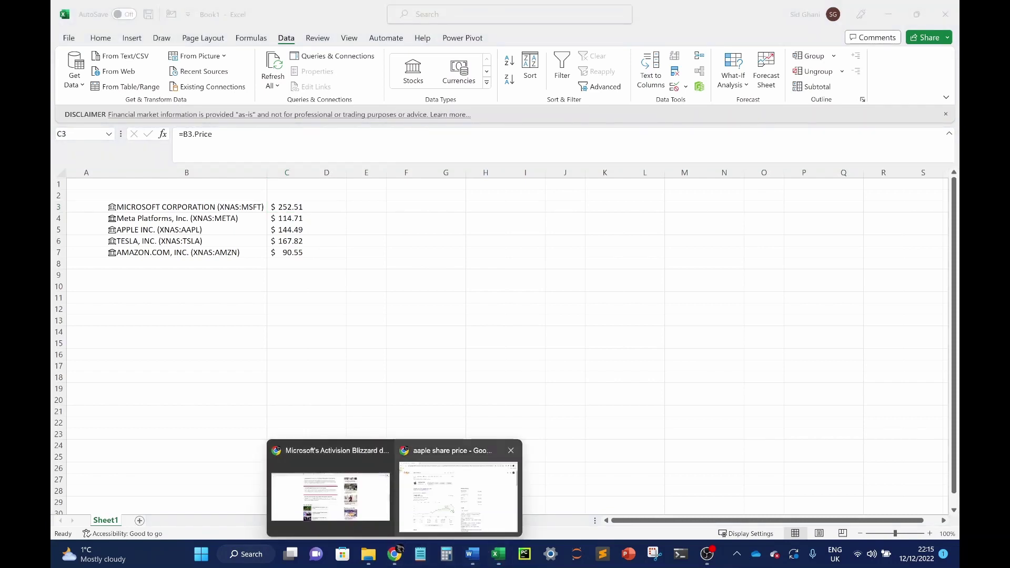
pyautogui.click(280, 228)
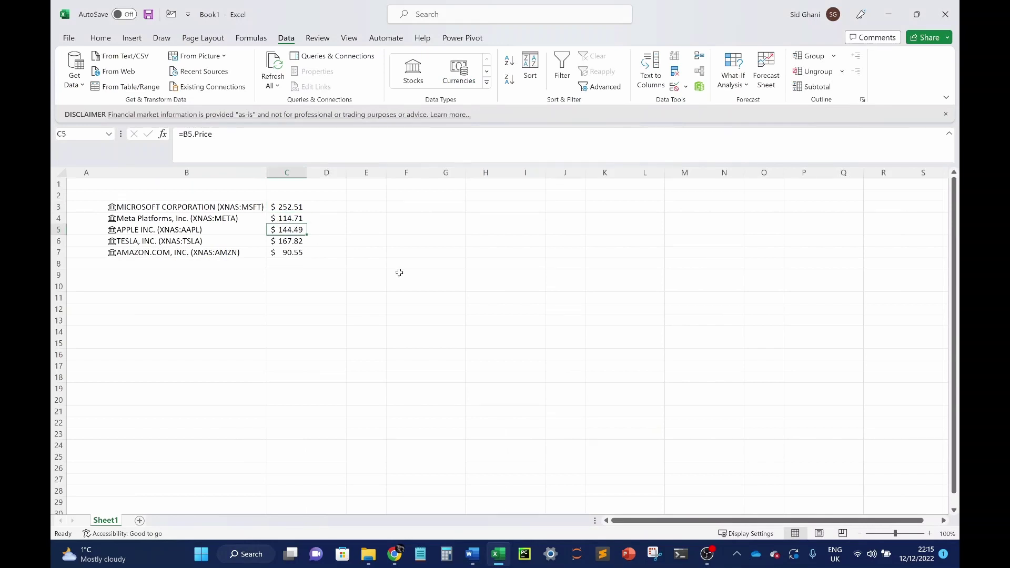
pyautogui.click(399, 557)
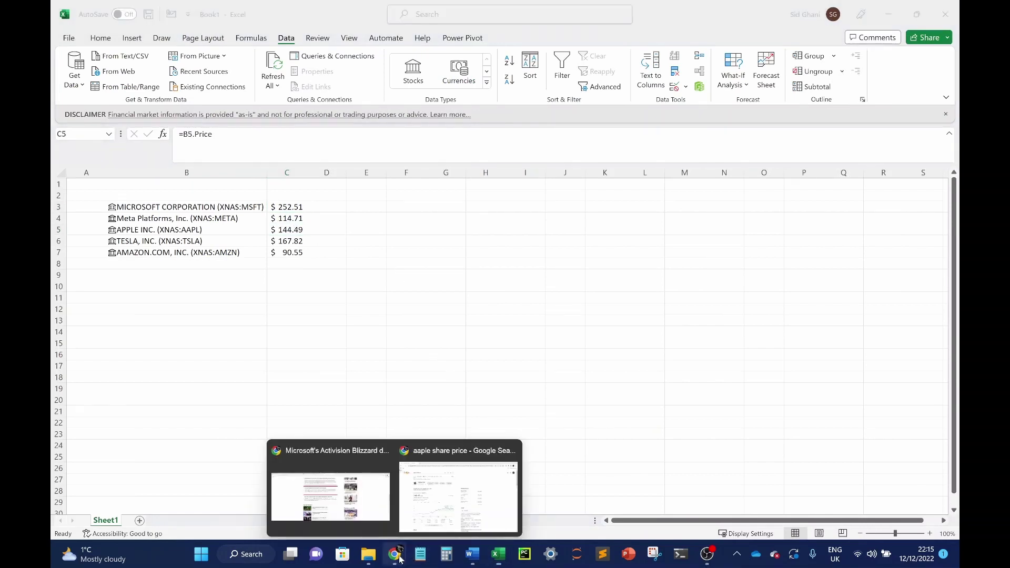
pyautogui.click(457, 492)
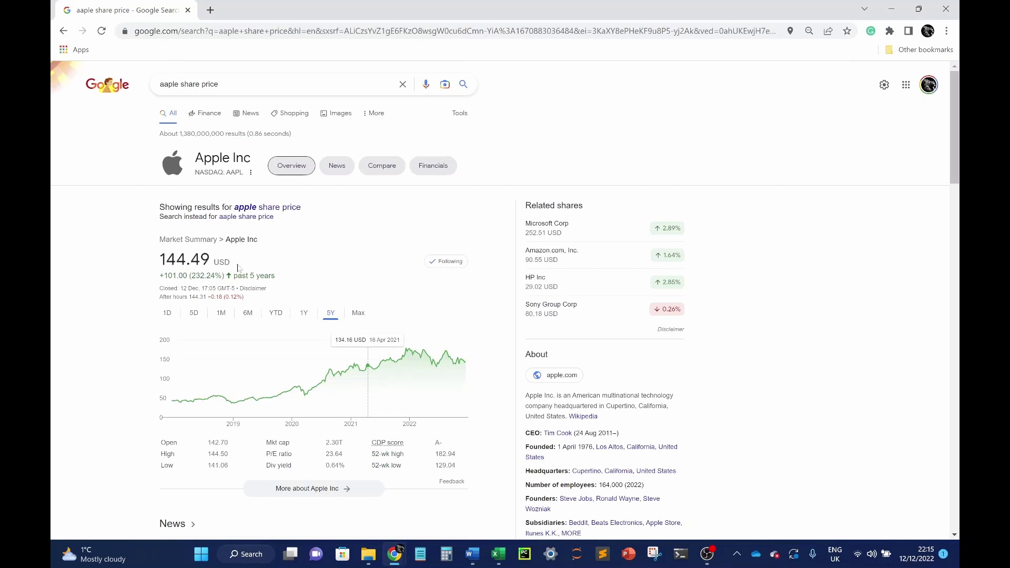
pyautogui.hotkey('alt', 'Tab')
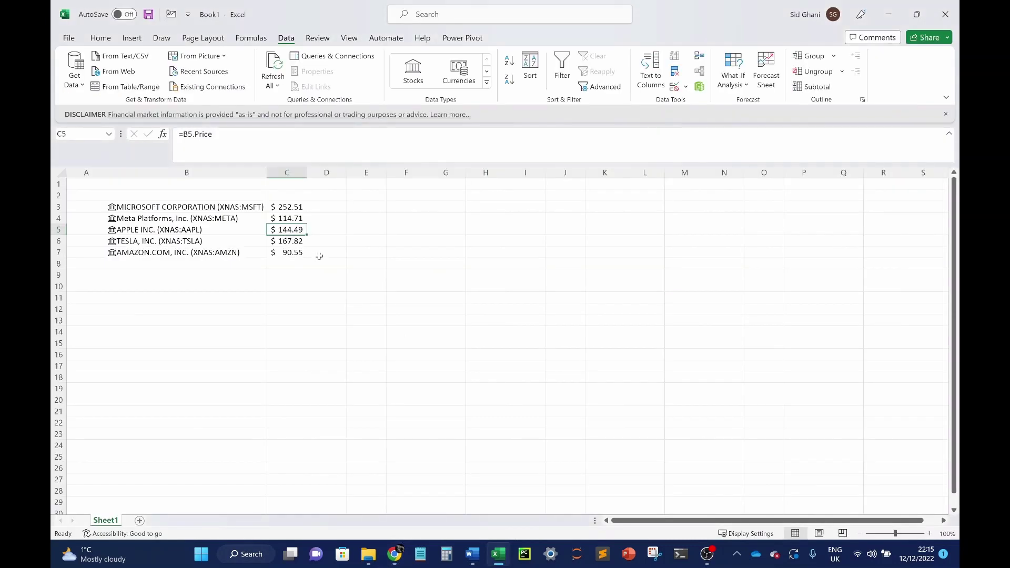
pyautogui.click(320, 255)
pyautogui.click(280, 231)
pyautogui.click(273, 66)
pyautogui.click(276, 65)
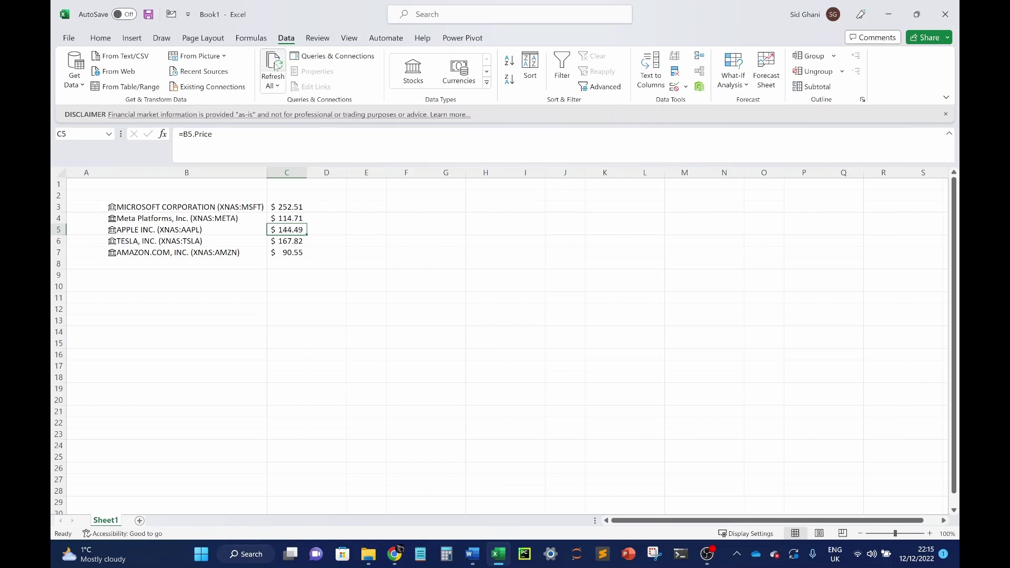
pyautogui.click(276, 65)
pyautogui.click(276, 65)
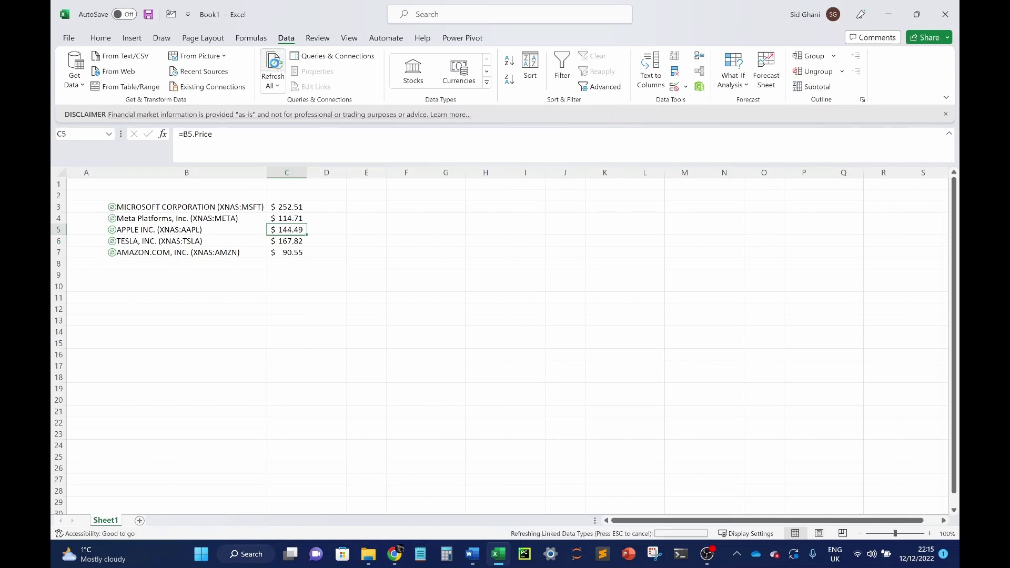
pyautogui.click(276, 65)
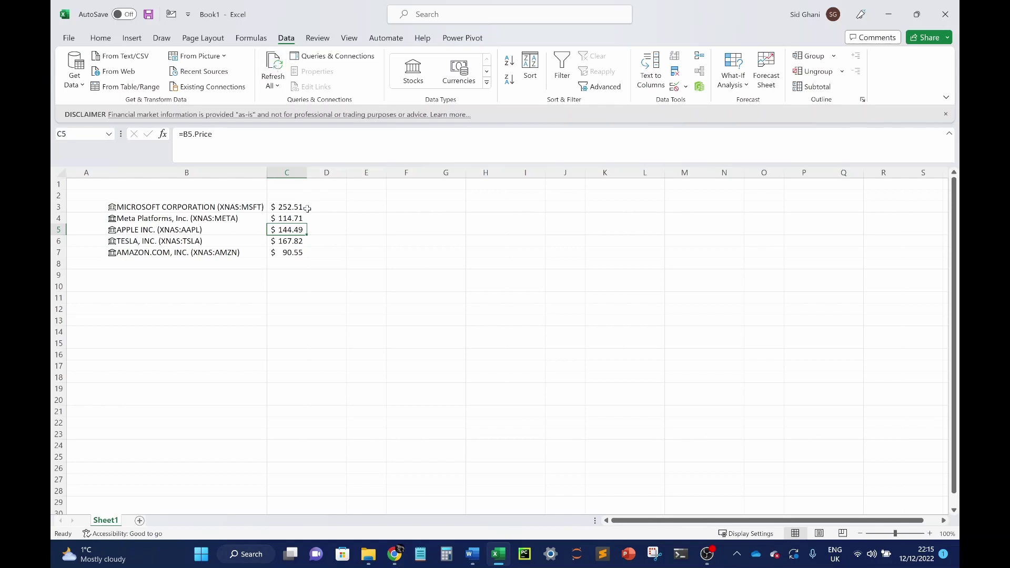
pyautogui.click(276, 69)
pyautogui.click(276, 68)
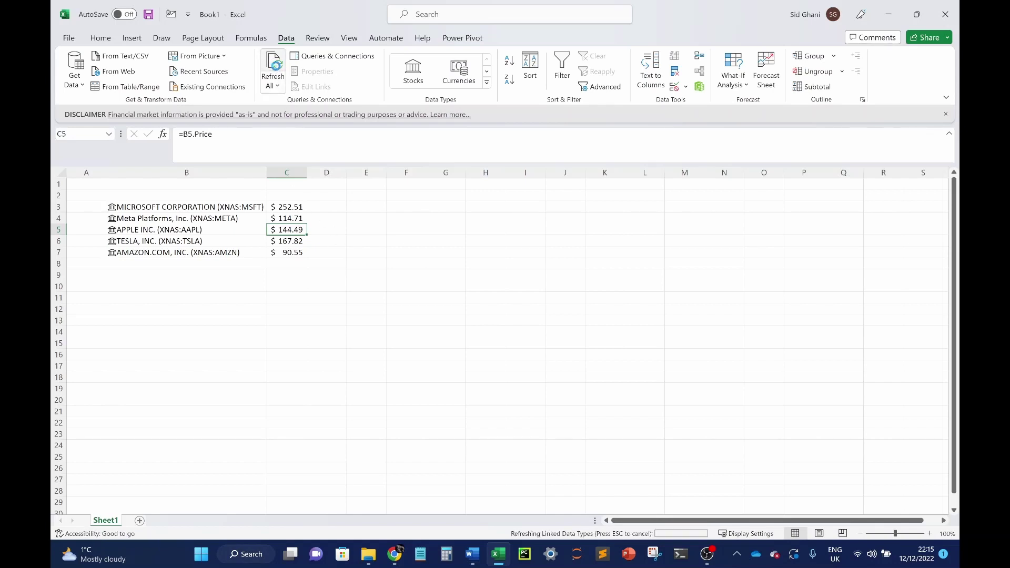
pyautogui.click(276, 68)
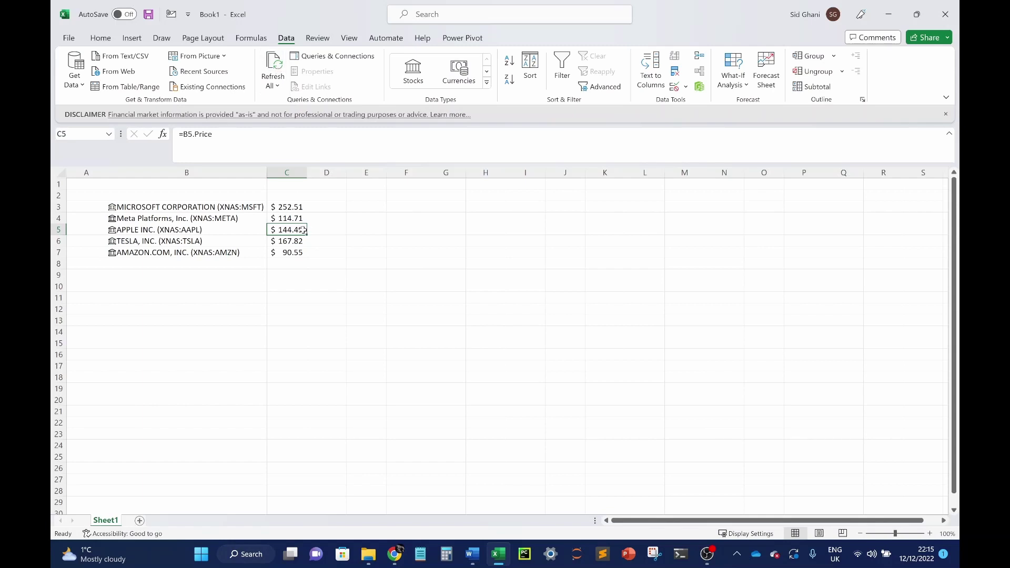
# Step: Add headers 'Price' in C2 and 'Company/Ticker' in B2
pyautogui.click(284, 197)
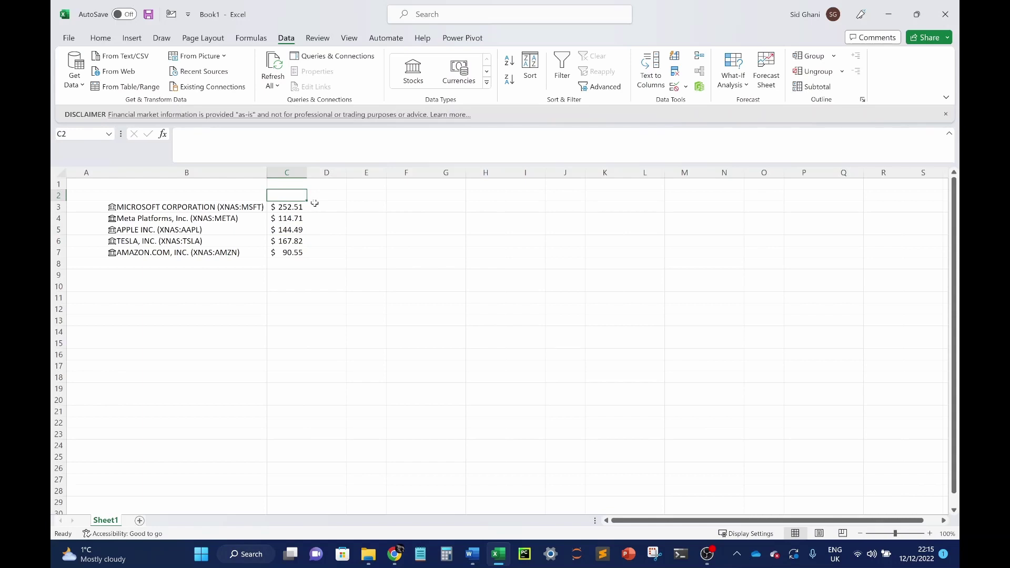
pyautogui.write('=B3.')
pyautogui.press('BackSpace')
pyautogui.press('BackSpace')
pyautogui.press('BackSpace')
pyautogui.press('BackSpace')
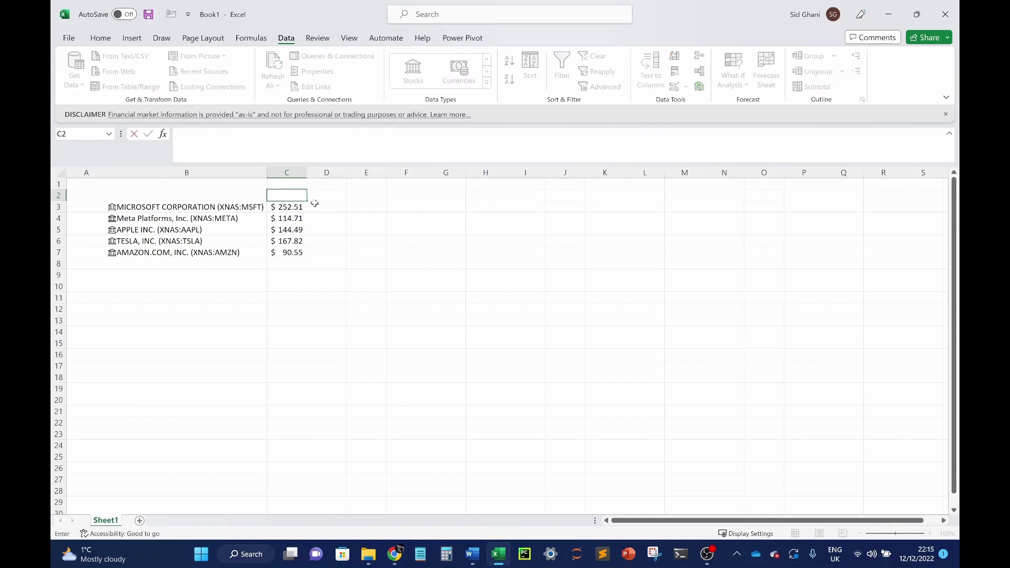
pyautogui.write('Price')
pyautogui.press('Left')
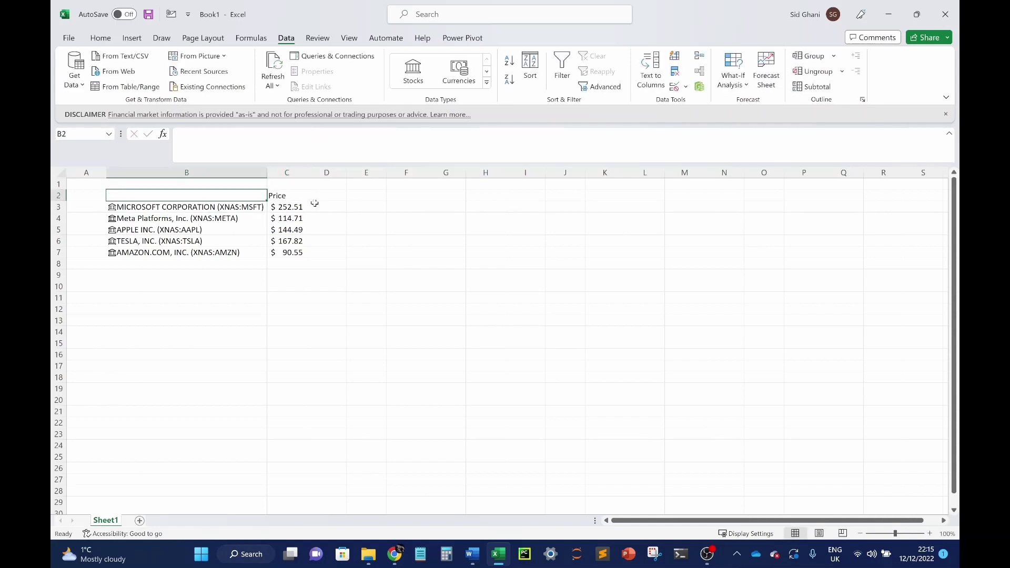
pyautogui.write('Stock M')
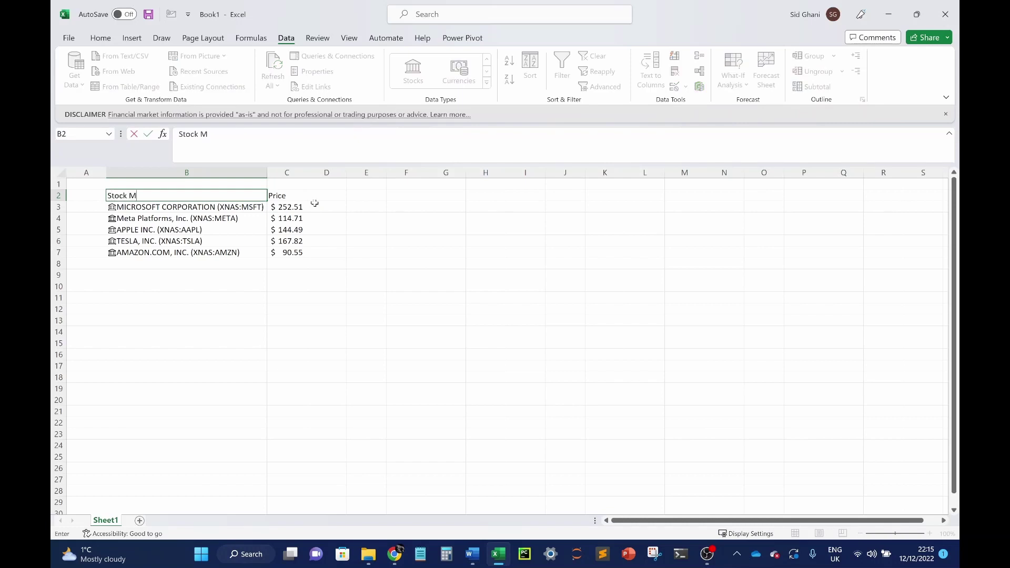
pyautogui.press('BackSpace')
pyautogui.press('BackSpace')
pyautogui.press('BackSpace')
pyautogui.press('BackSpace')
pyautogui.press('BackSpace')
pyautogui.press('BackSpace')
pyautogui.press('BackSpace')
pyautogui.write('Company/Ticke')
pyautogui.press('Tab')
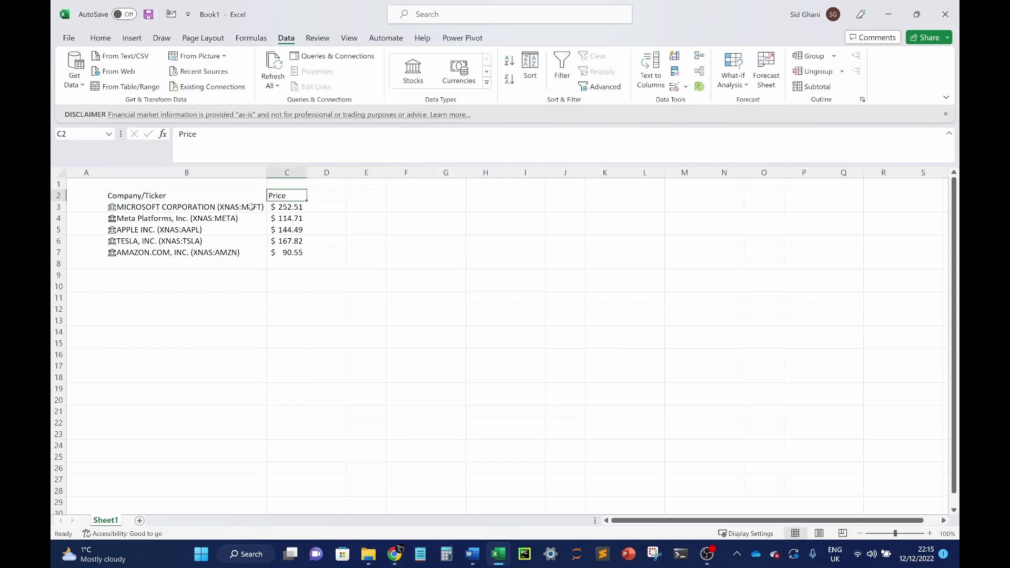
pyautogui.press('Return')
# Step: Add Microsoft's 52 week high in D3 with the heading '52 High' in D2
pyautogui.click(276, 193)
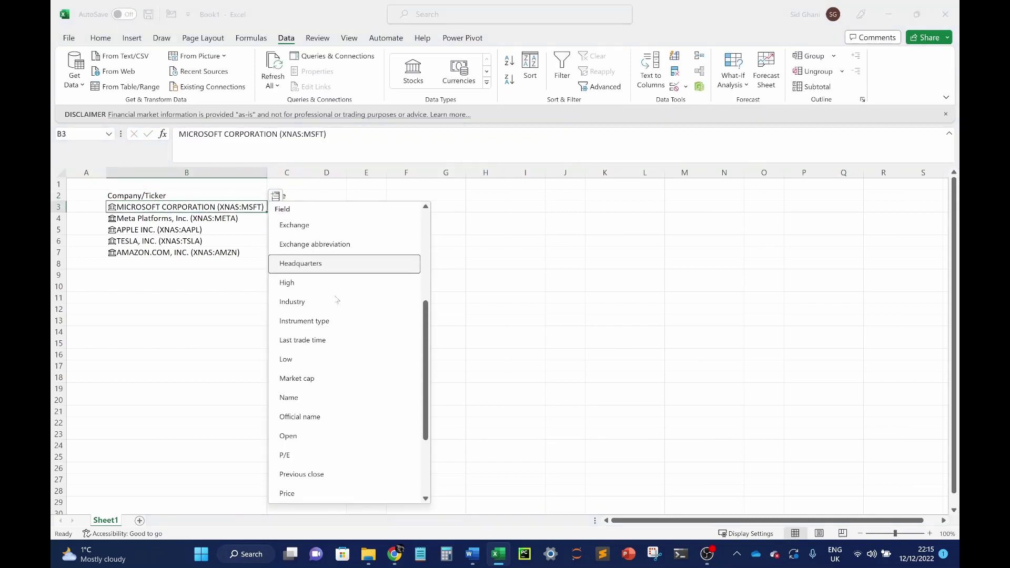
pyautogui.scroll(3, 337, 268)
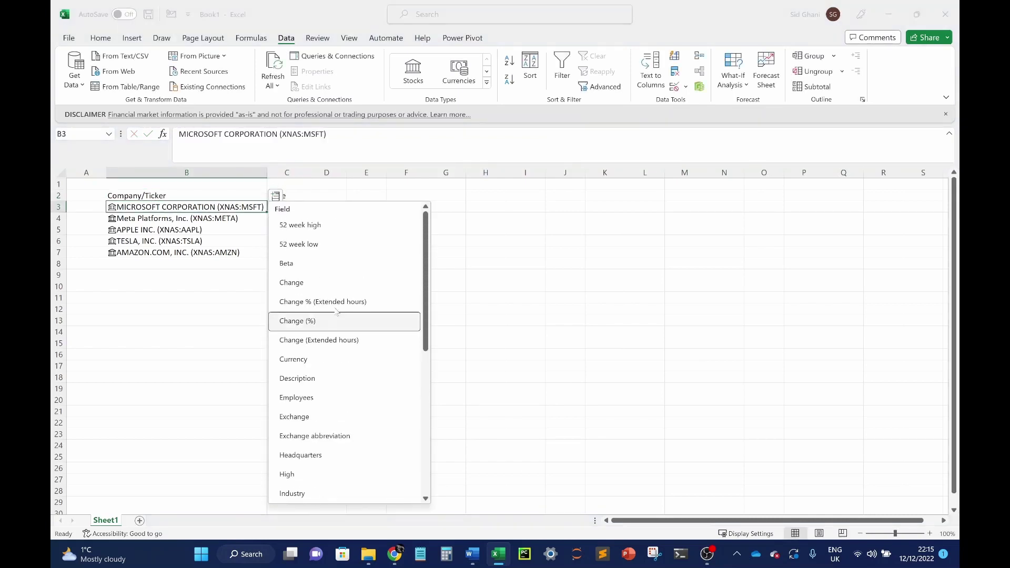
pyautogui.click(353, 230)
pyautogui.click(326, 196)
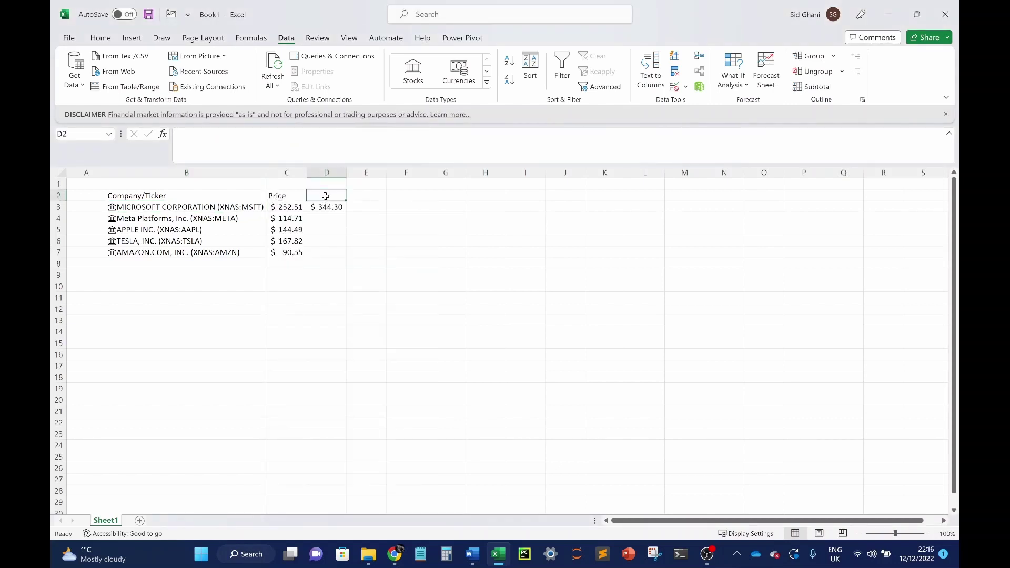
pyautogui.write('52H')
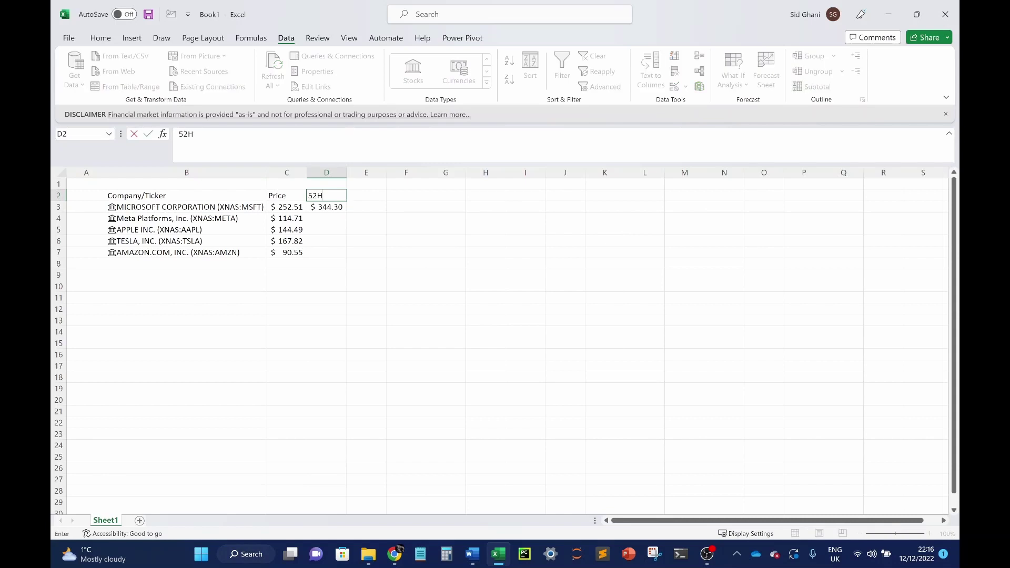
pyautogui.write('igh')
pyautogui.press('Return')
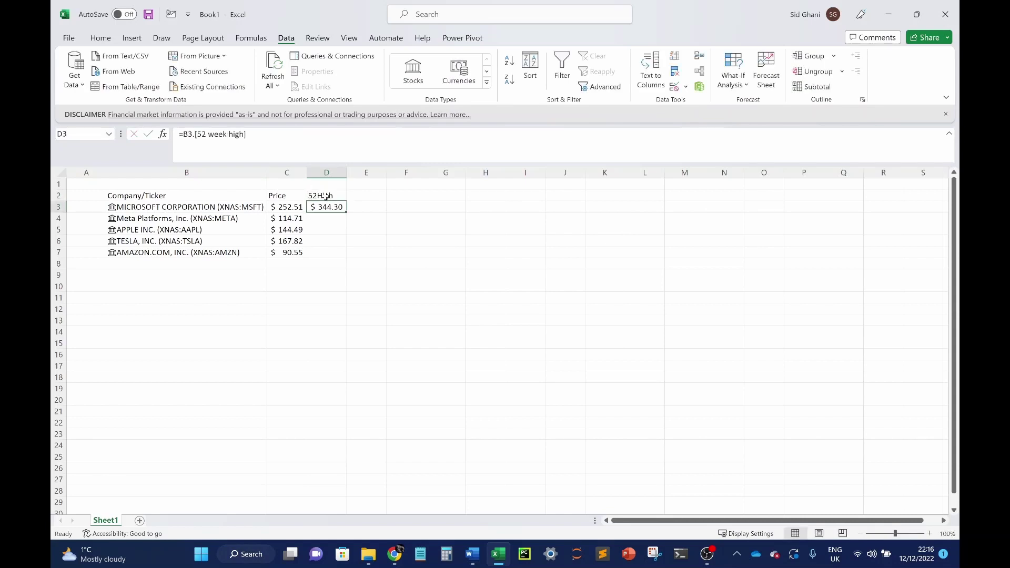
pyautogui.press('Up')
pyautogui.press('F2')
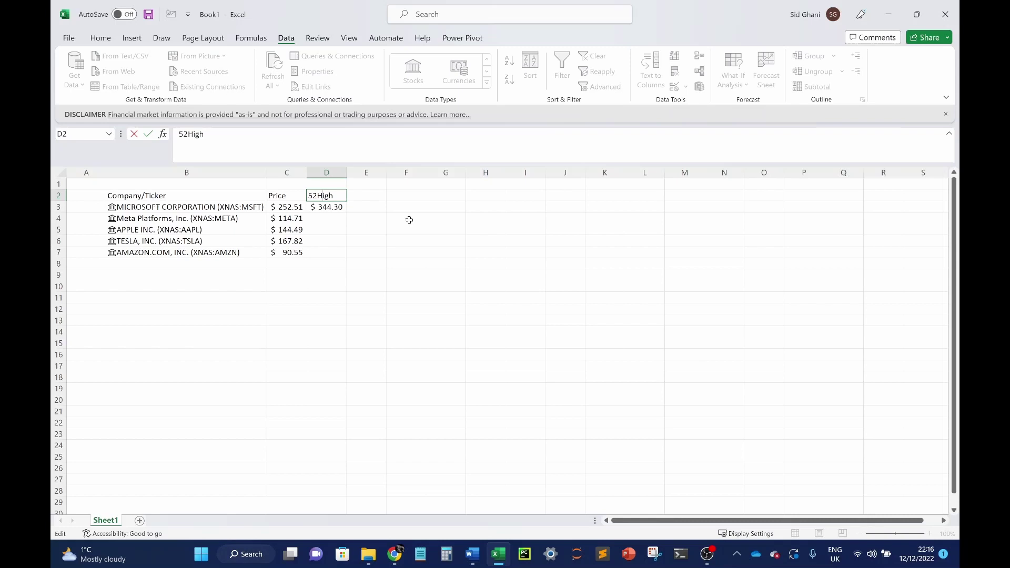
pyautogui.click(409, 220)
pyautogui.click(367, 201)
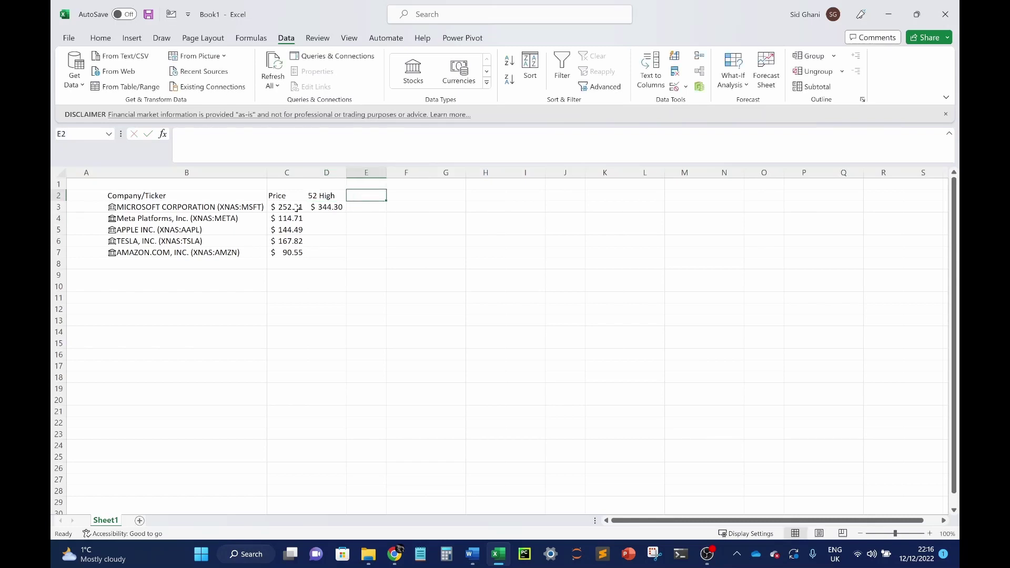
# Step: Add Microsoft's 52 week low in E3 with the heading '52 Low' in E2
pyautogui.click(249, 208)
pyautogui.click(276, 197)
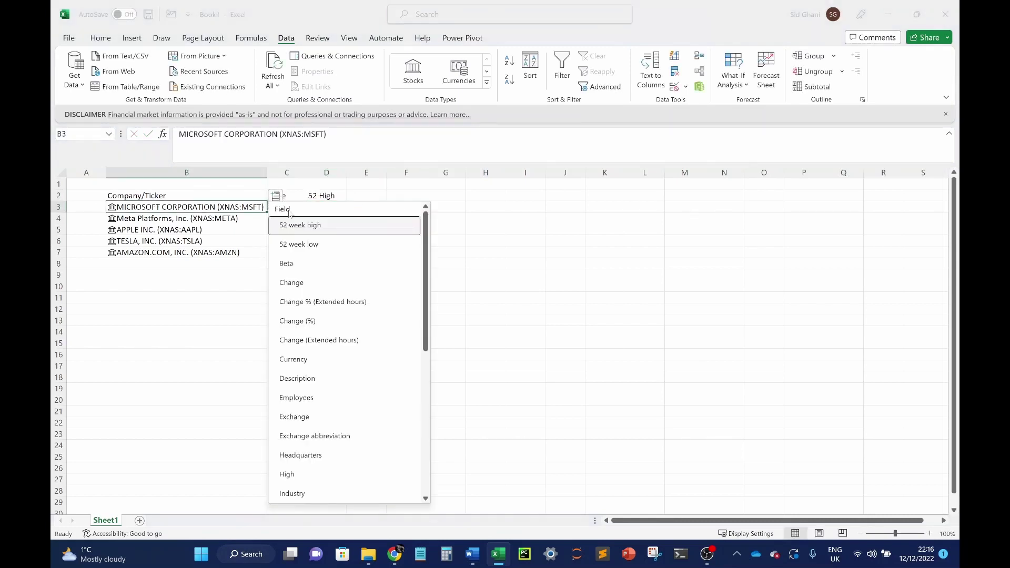
pyautogui.click(298, 244)
pyautogui.click(368, 194)
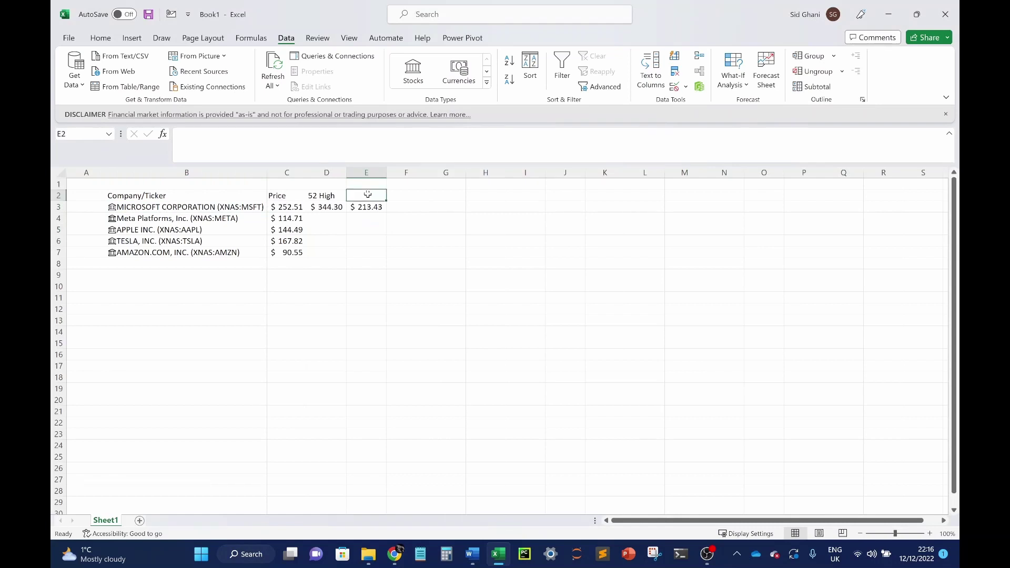
pyautogui.write('52')
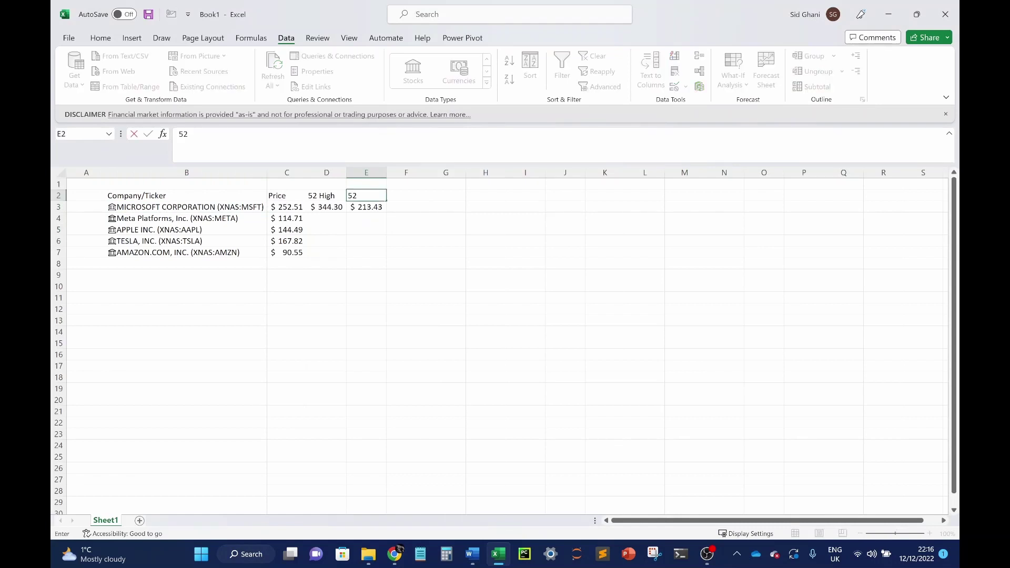
pyautogui.write(' Low')
pyautogui.press('Return')
# Step: Fill the D3 and E3 52 High and 52 Low formulas down to row 7
pyautogui.click(330, 210)
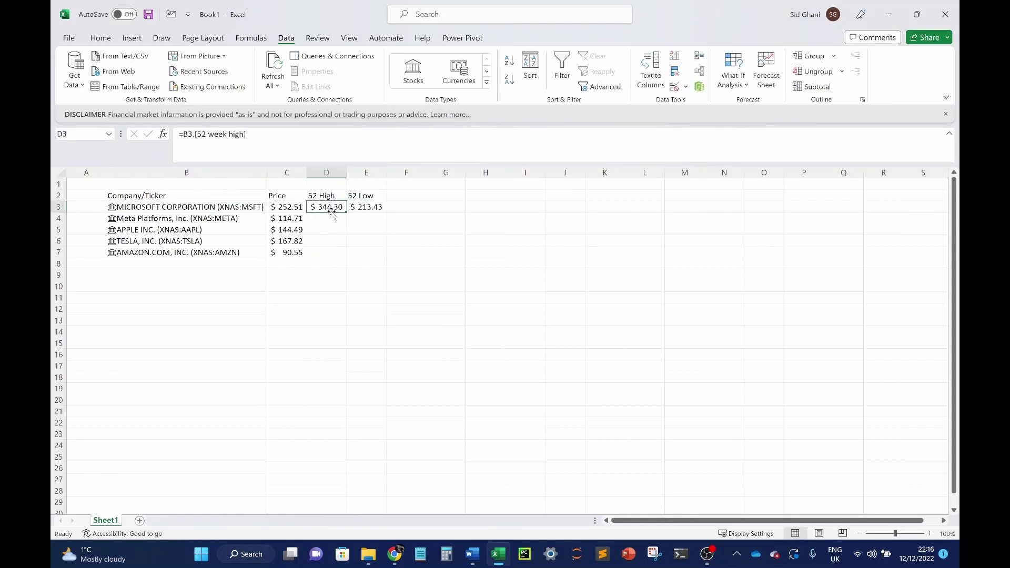
pyautogui.moveTo(345, 211); pyautogui.dragTo(340, 255)
pyautogui.click(378, 208)
pyautogui.moveTo(389, 212); pyautogui.dragTo(388, 256)
pyautogui.click(429, 240)
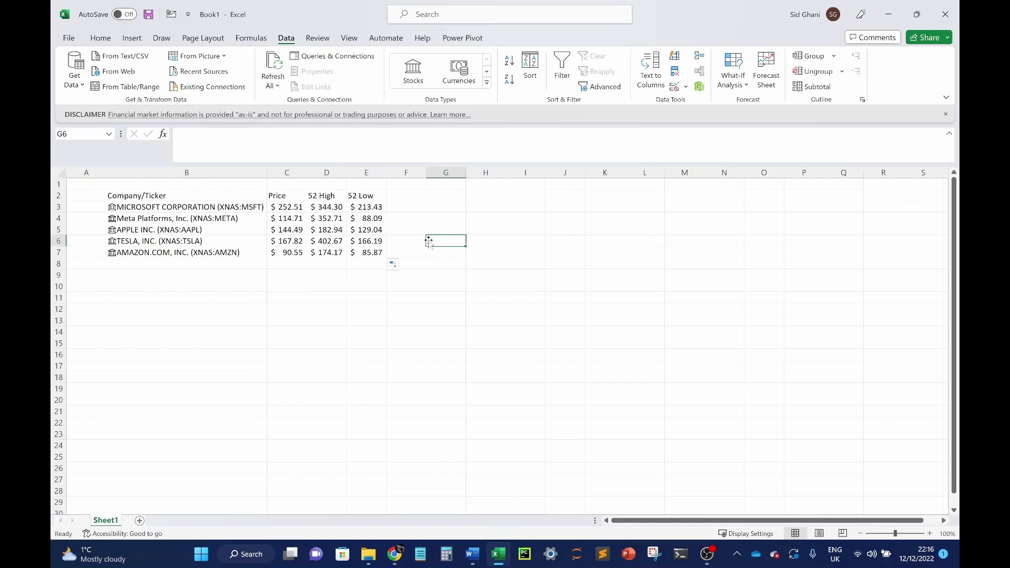
# Step: Check the Tesla entry and Apple's Price, 52 High and 52 Low formulas in row 5
pyautogui.click(204, 238)
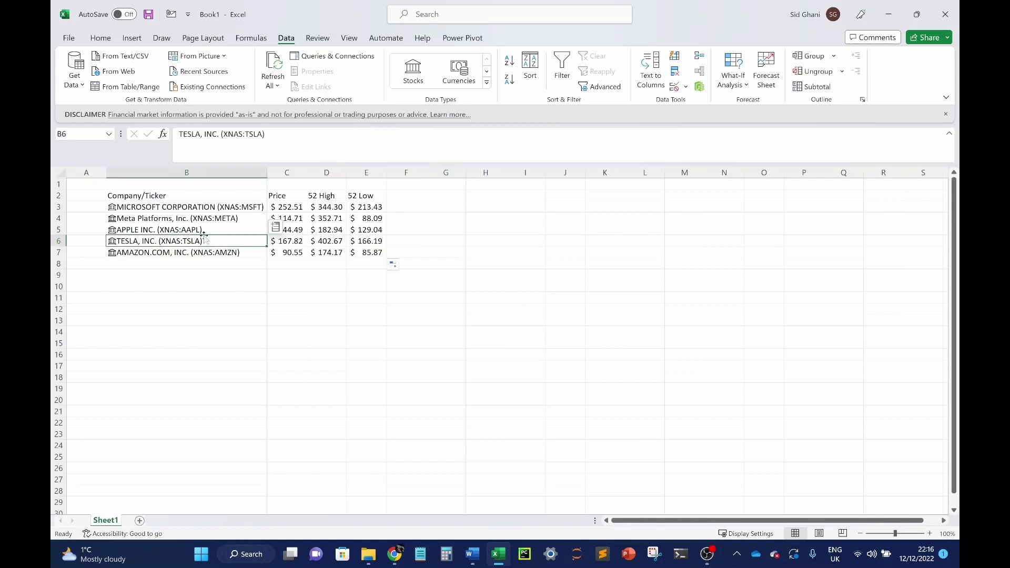
pyautogui.click(332, 229)
pyautogui.click(292, 232)
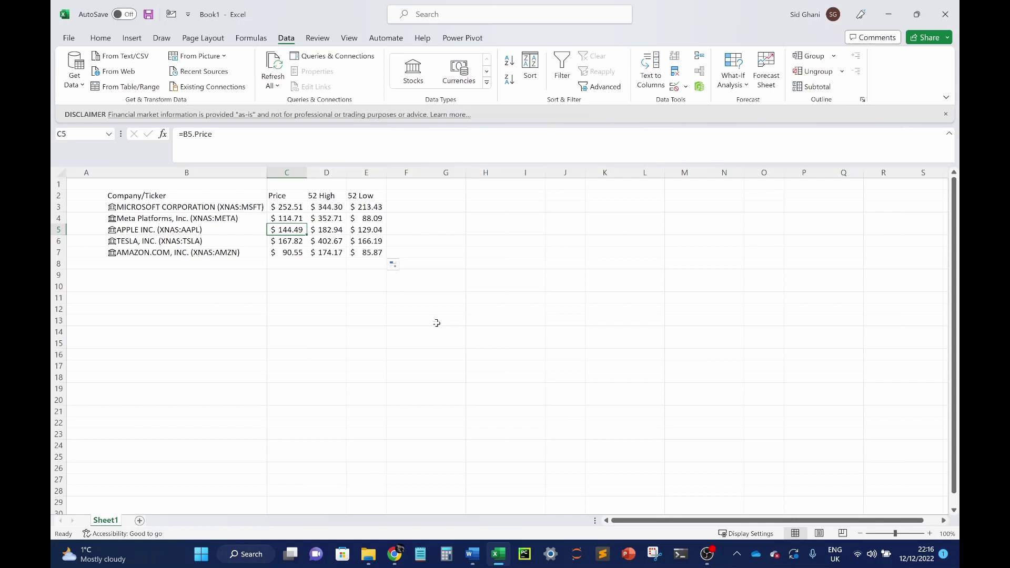
pyautogui.press('Right')
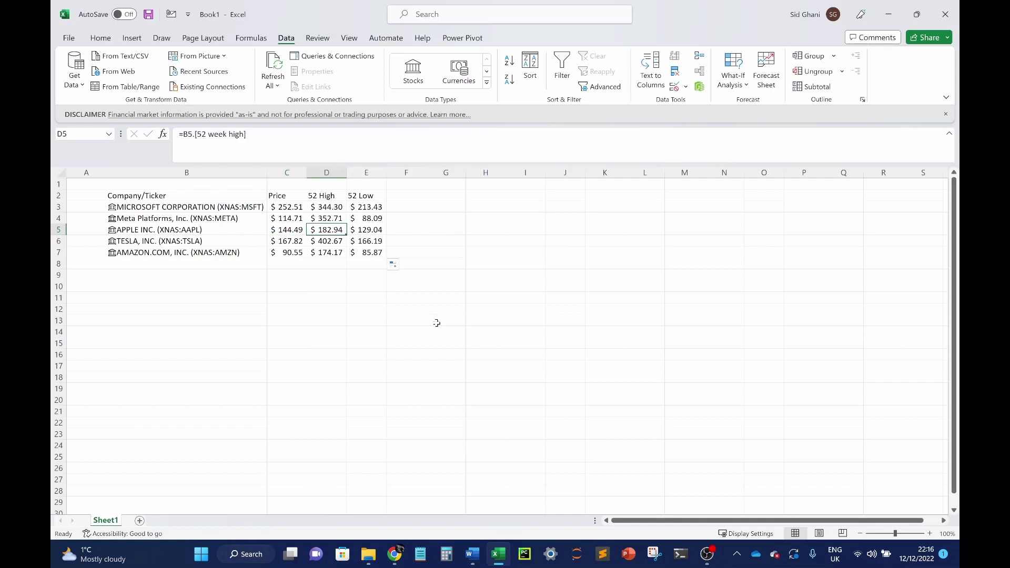
pyautogui.press('Right')
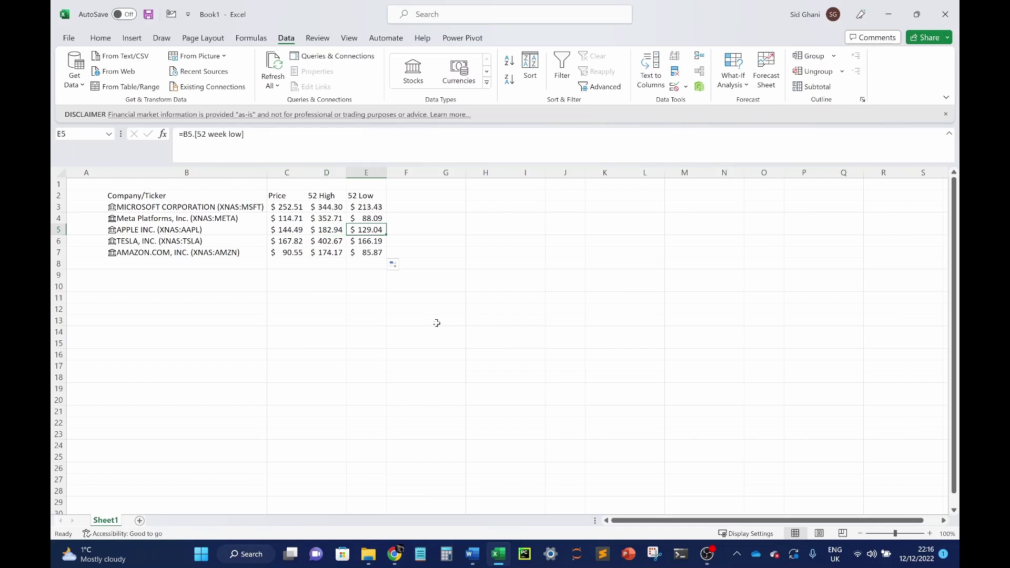
# Step: Compute Apple's 52-week range in G5 as the 52 High minus the 52 Low
pyautogui.click(456, 232)
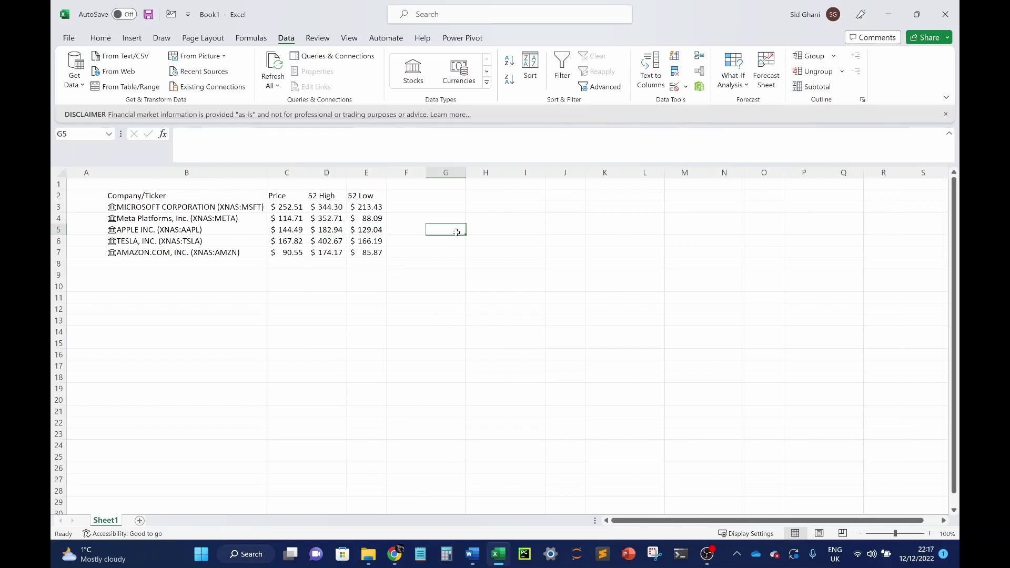
pyautogui.write('=')
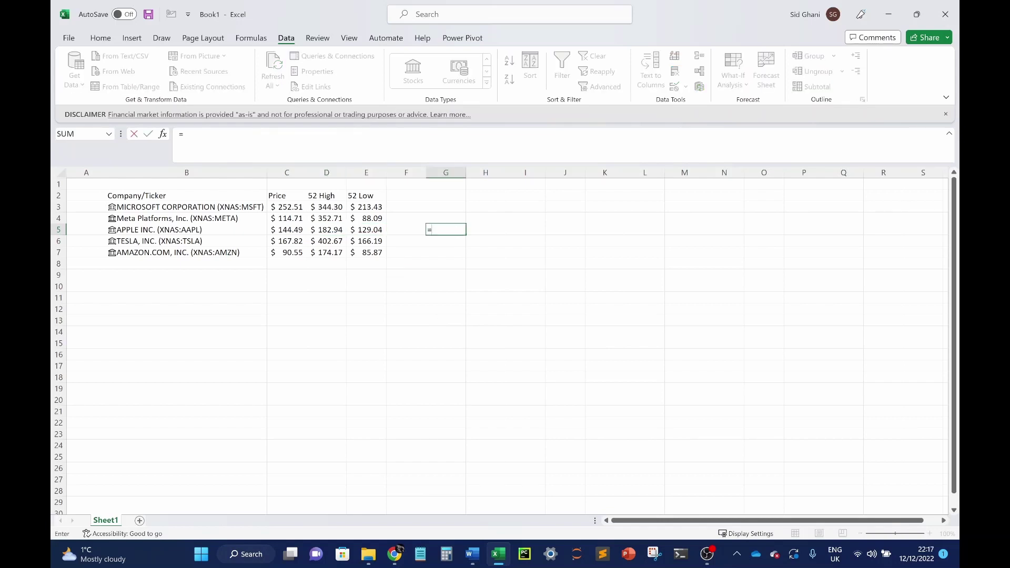
pyautogui.click(324, 232)
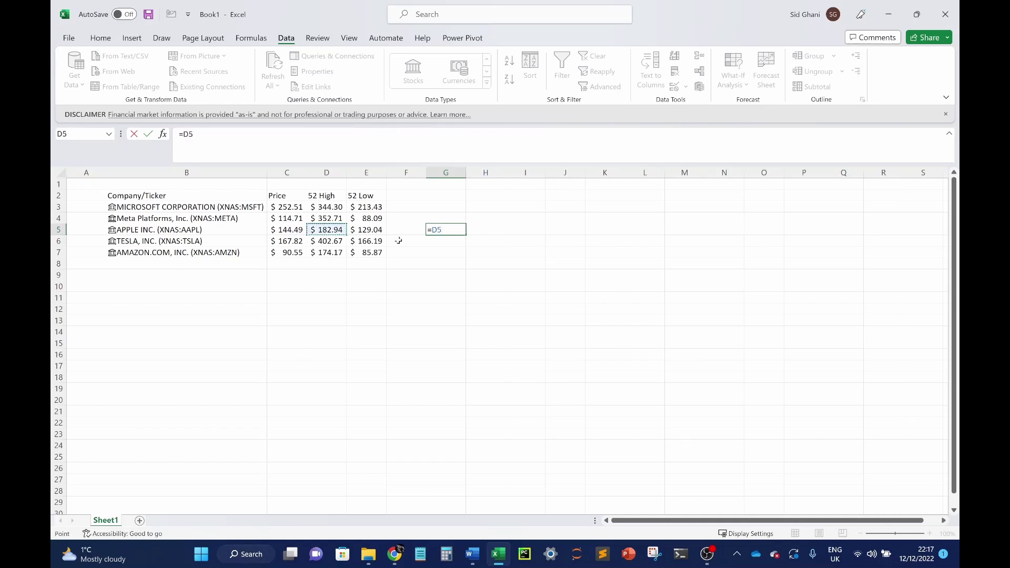
pyautogui.write('-')
pyautogui.click(361, 233)
pyautogui.press('Return')
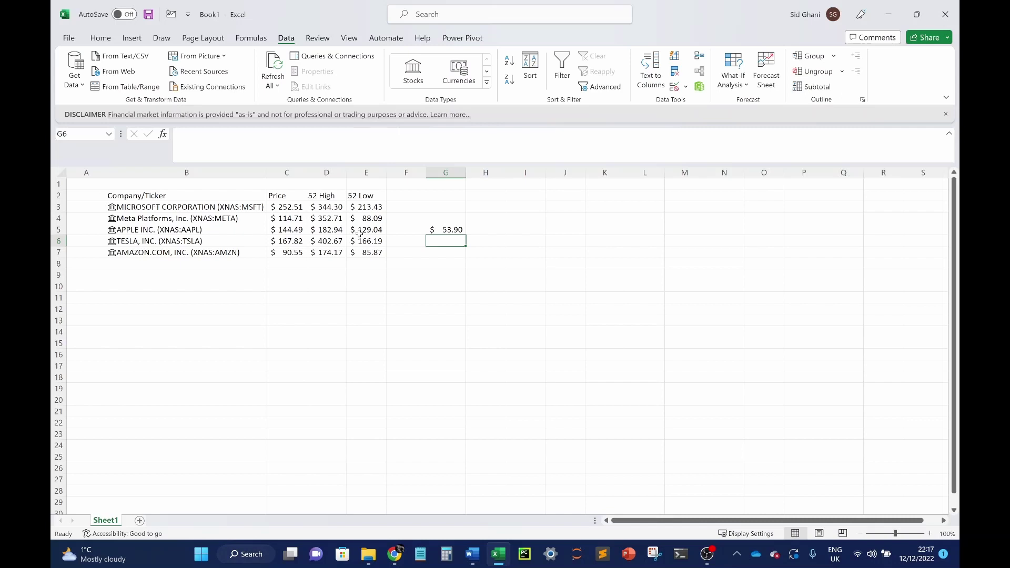
# Step: Compute the half-range in H5 as G5 divided by 2
pyautogui.click(483, 232)
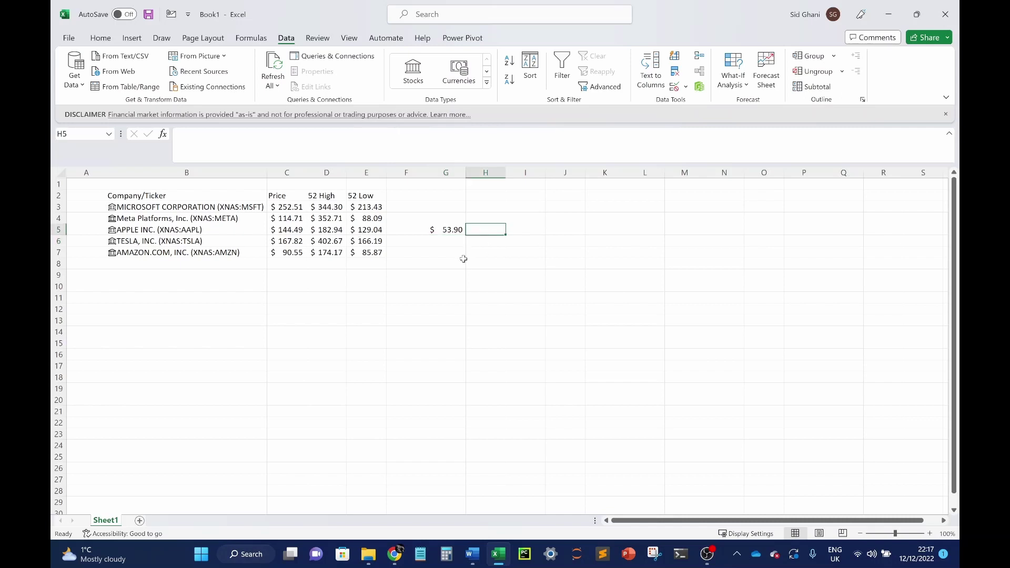
pyautogui.click(513, 229)
pyautogui.write('=')
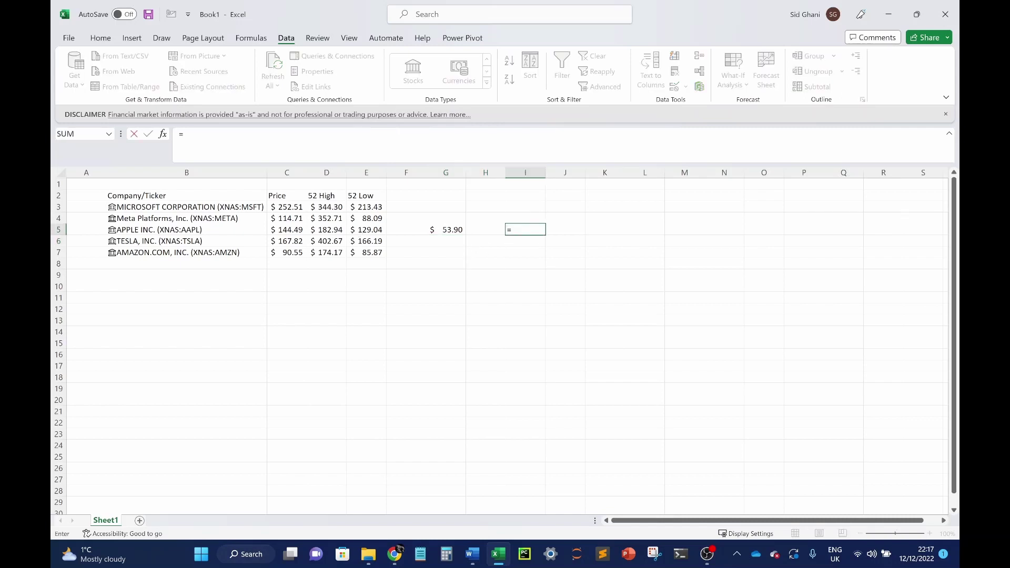
pyautogui.click(371, 230)
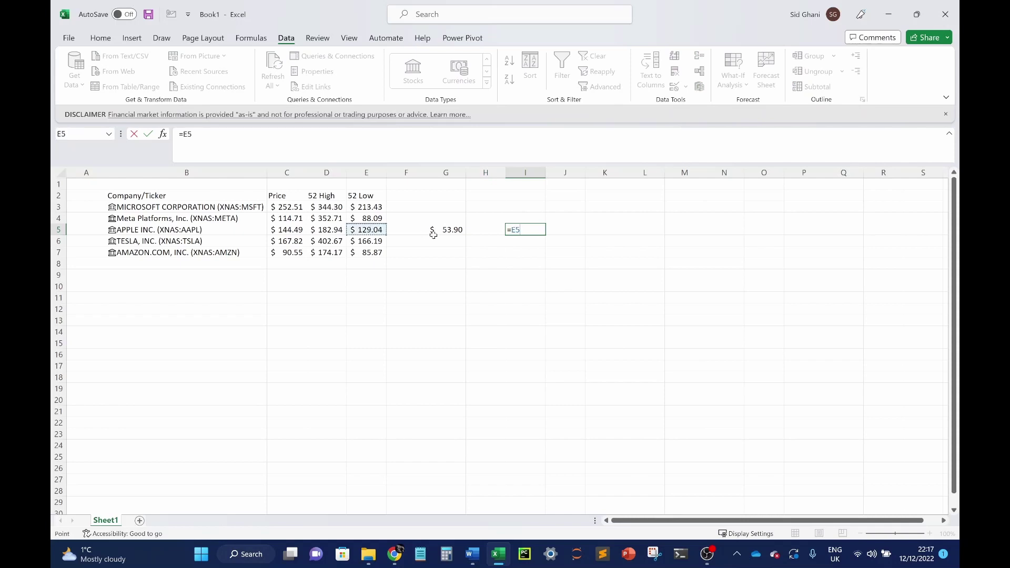
pyautogui.press('Escape')
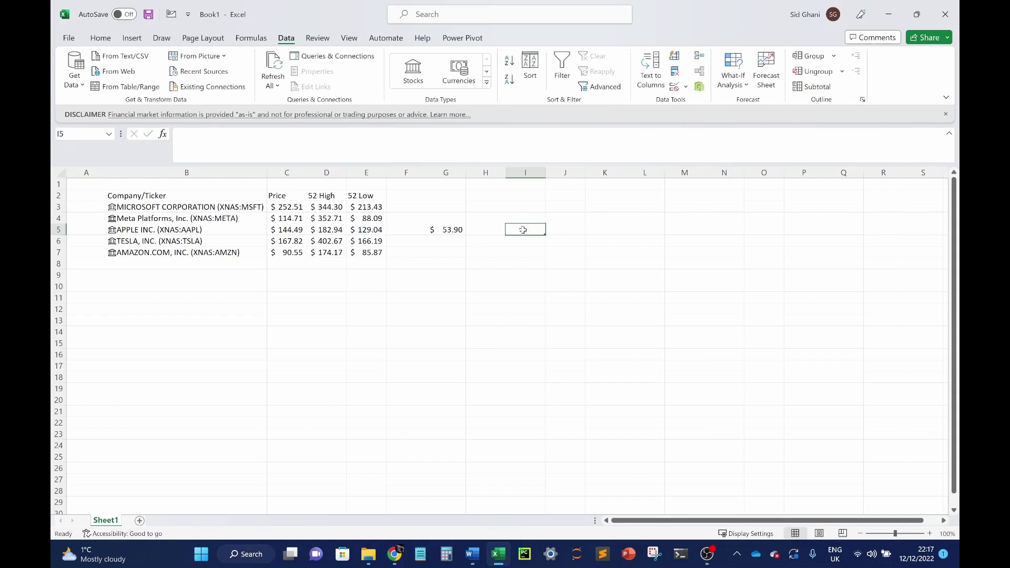
pyautogui.click(484, 230)
pyautogui.write('=')
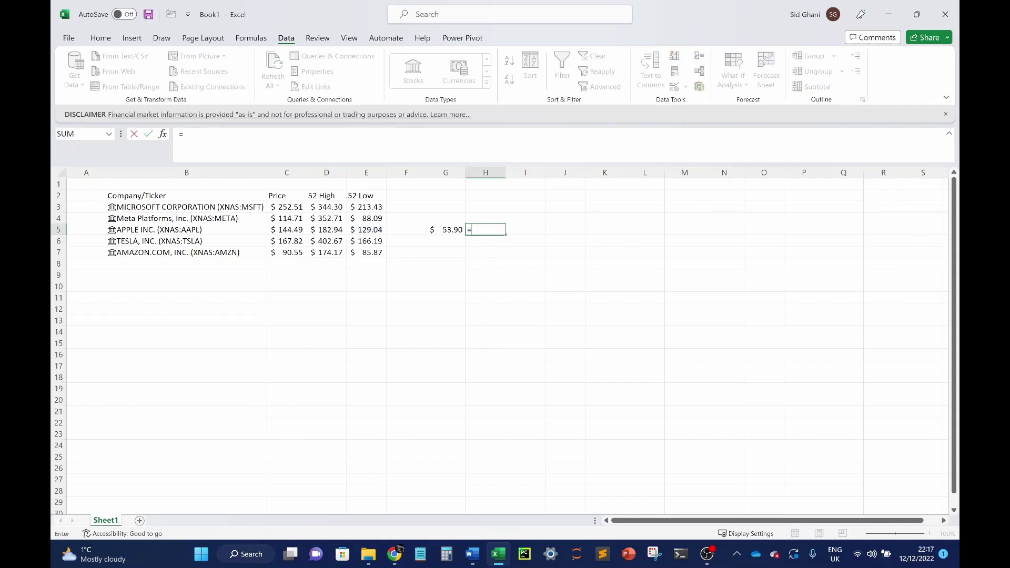
pyautogui.click(449, 230)
pyautogui.write('/2')
pyautogui.press('Return')
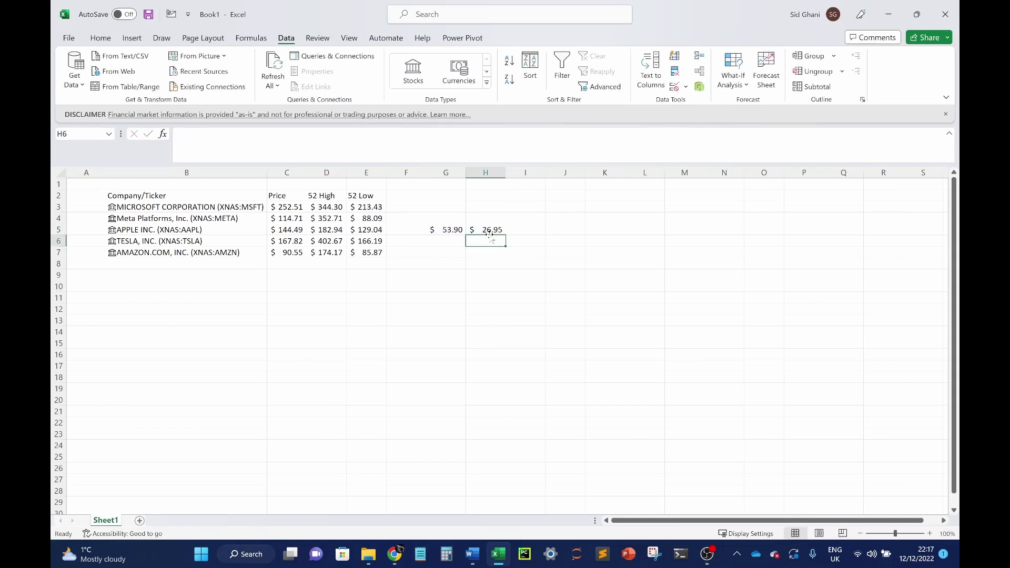
# Step: Compute the midpoint in I5 as Apple's 52 Low plus H5
pyautogui.click(530, 230)
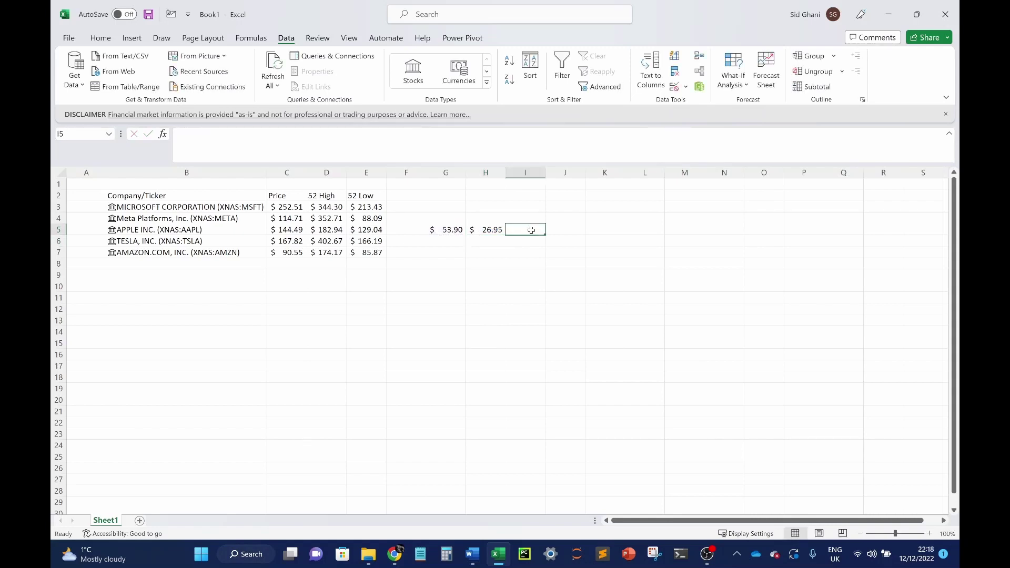
pyautogui.write('=')
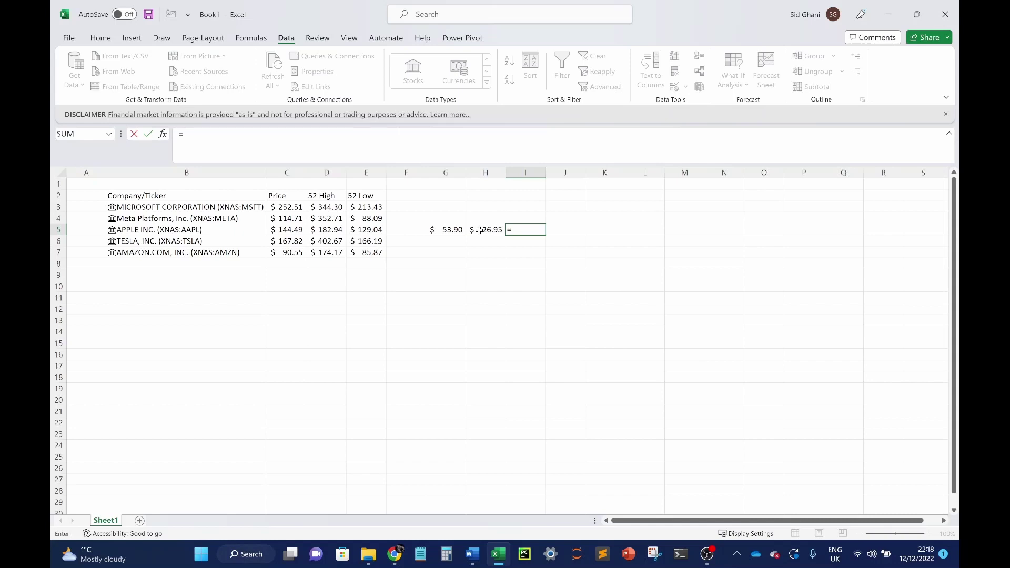
pyautogui.click(371, 231)
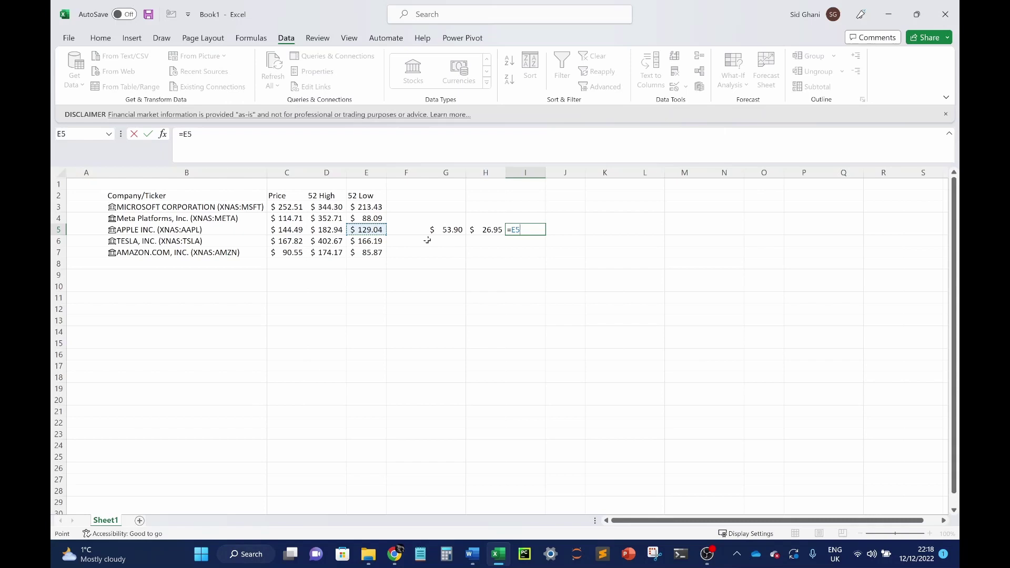
pyautogui.write('+')
pyautogui.click(486, 233)
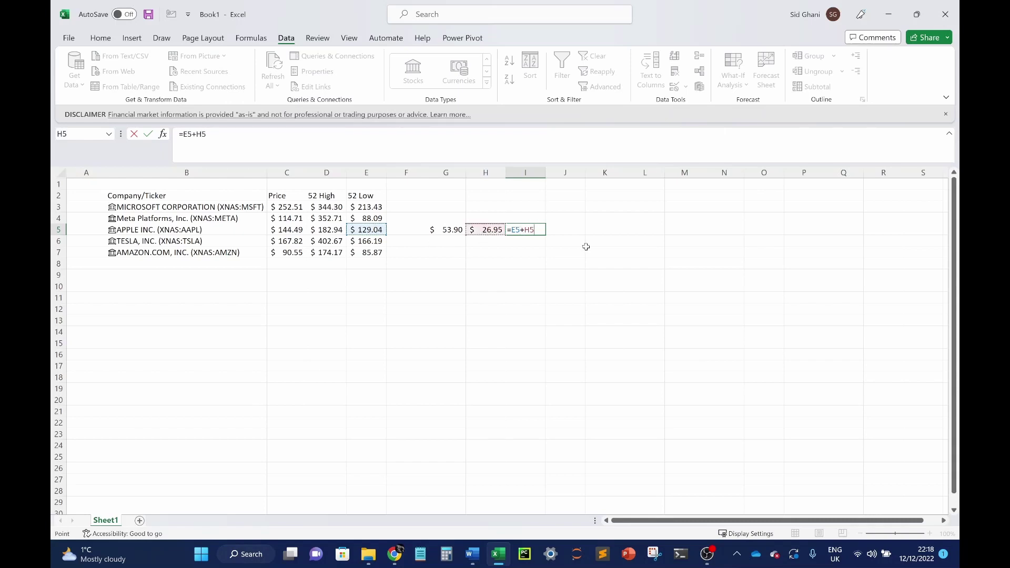
pyautogui.press('Return')
pyautogui.press('Up')
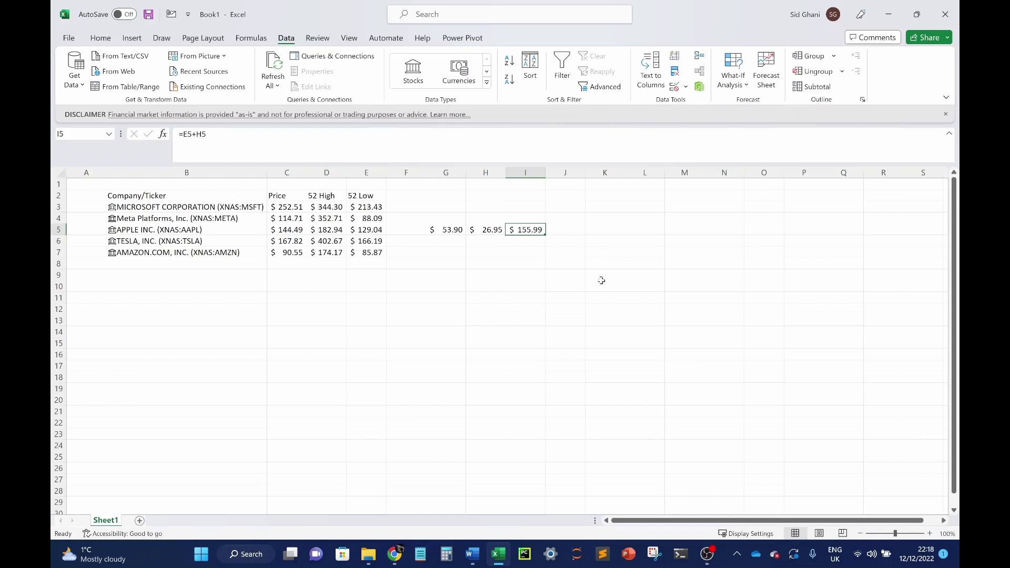
# Step: Compare the midpoint with Apple's price in C5, then delete G5:I5
pyautogui.click(294, 232)
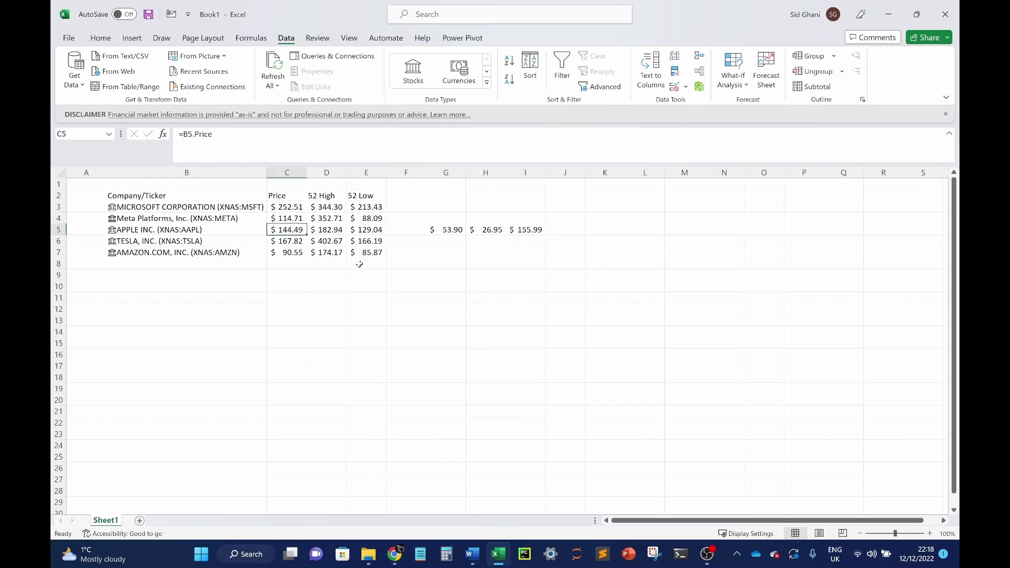
pyautogui.click(532, 227)
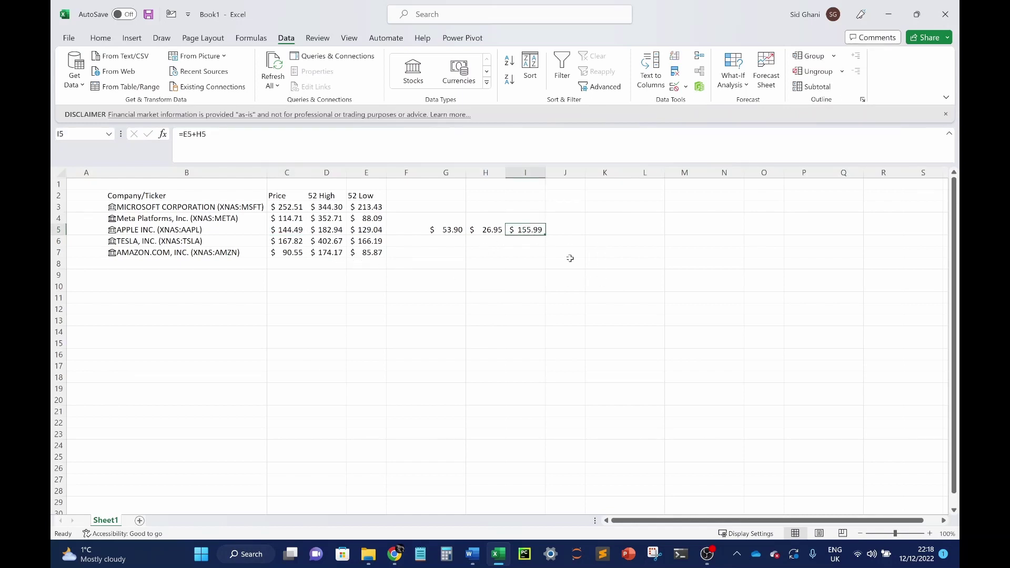
pyautogui.click(295, 232)
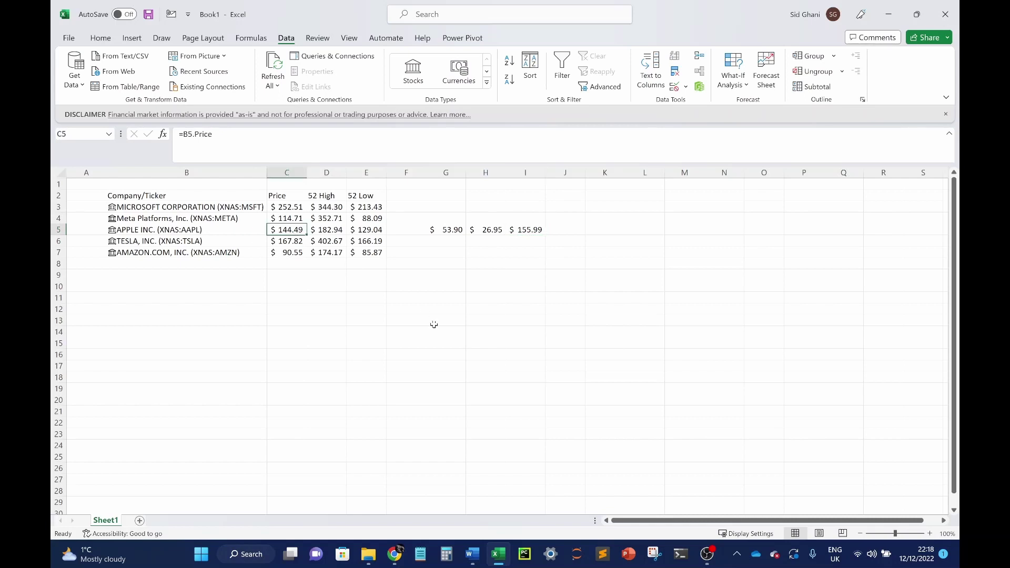
pyautogui.moveTo(448, 230); pyautogui.dragTo(528, 240)
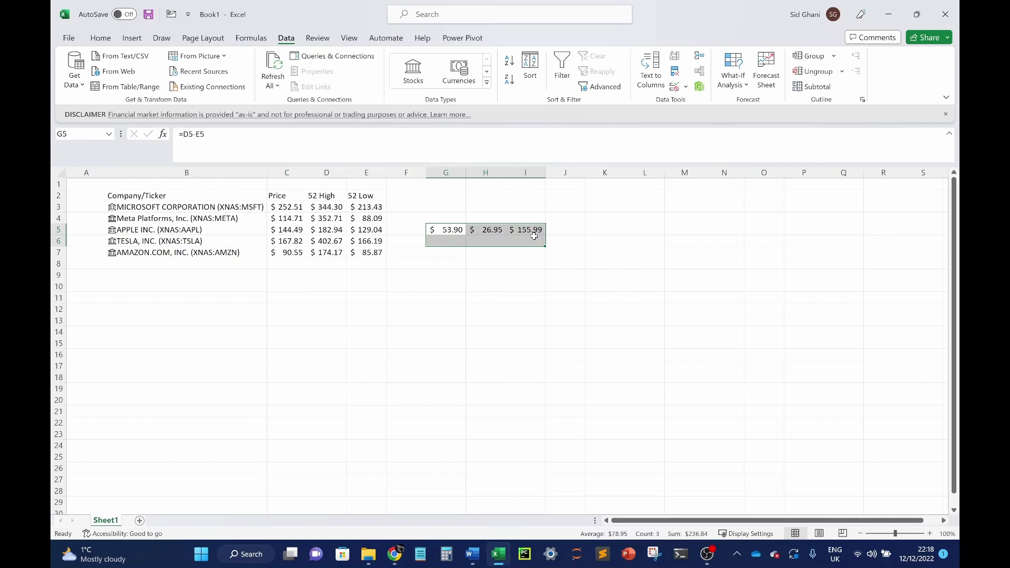
pyautogui.press('Delete')
# Step: Chart B3:E7 as a clustered column chart and place it beside the table
pyautogui.click(482, 242)
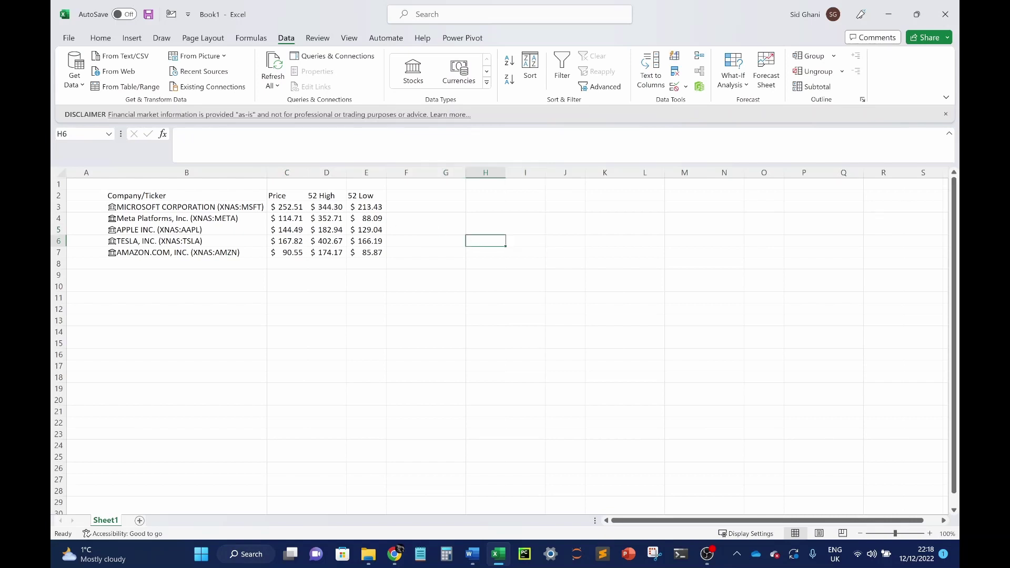
pyautogui.moveTo(157, 199); pyautogui.dragTo(364, 245)
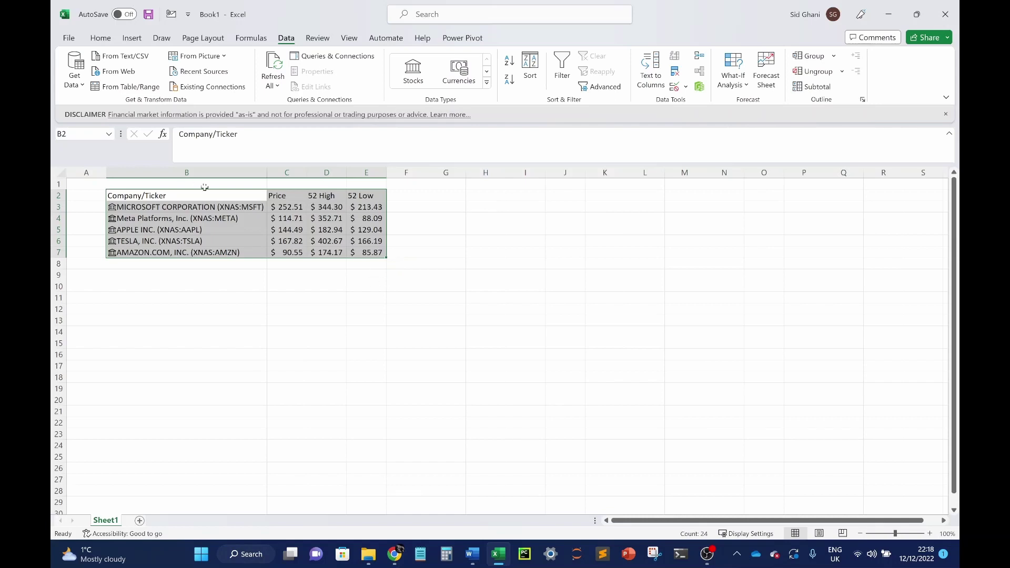
pyautogui.click(285, 229)
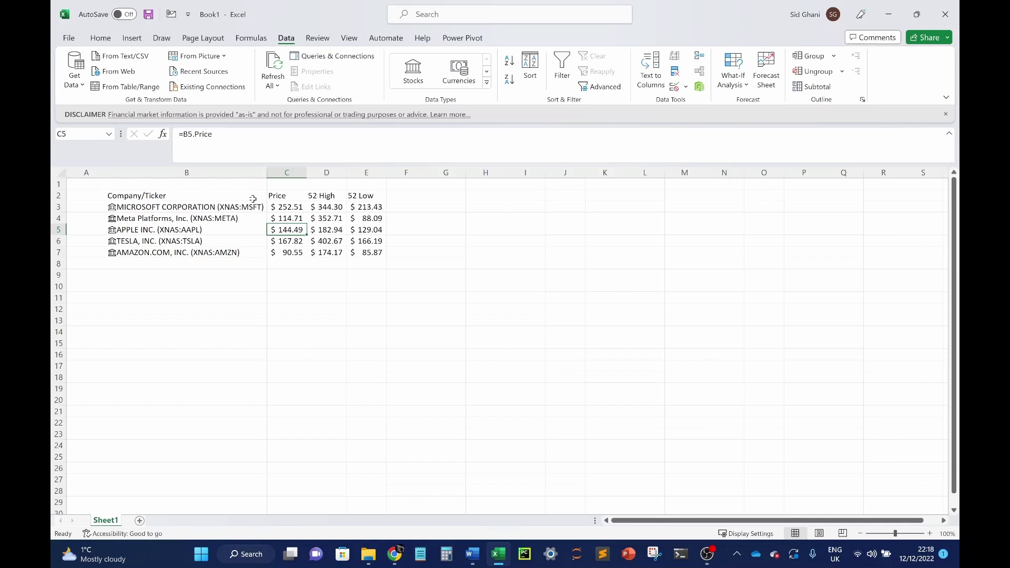
pyautogui.moveTo(252, 206); pyautogui.dragTo(379, 254)
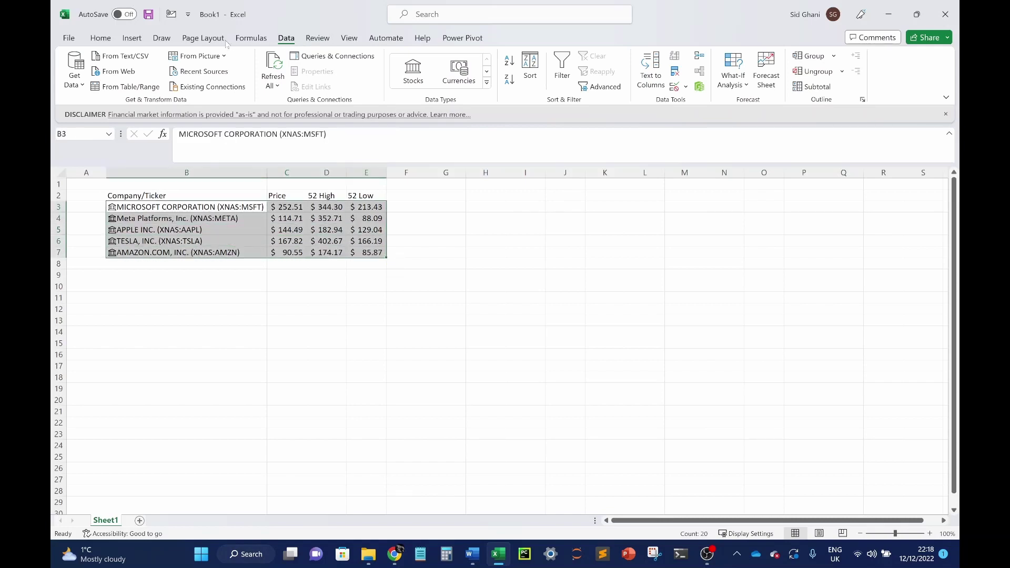
pyautogui.click(131, 40)
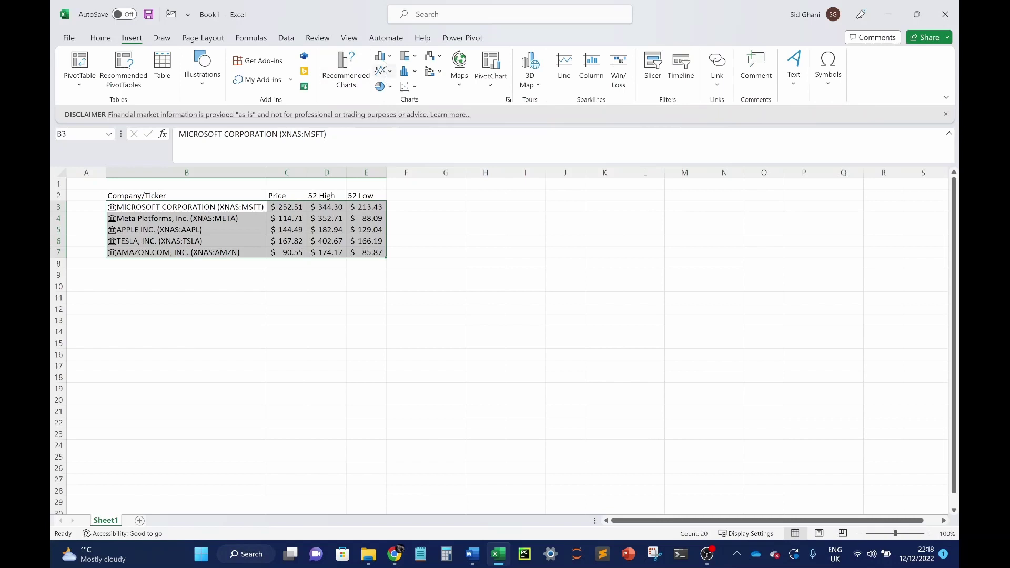
pyautogui.click(383, 58)
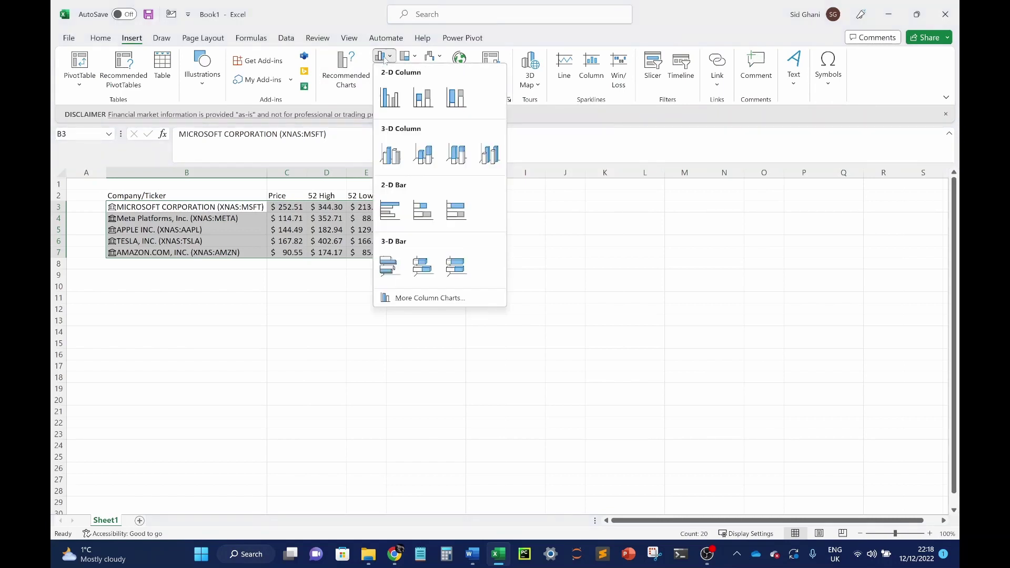
pyautogui.click(390, 98)
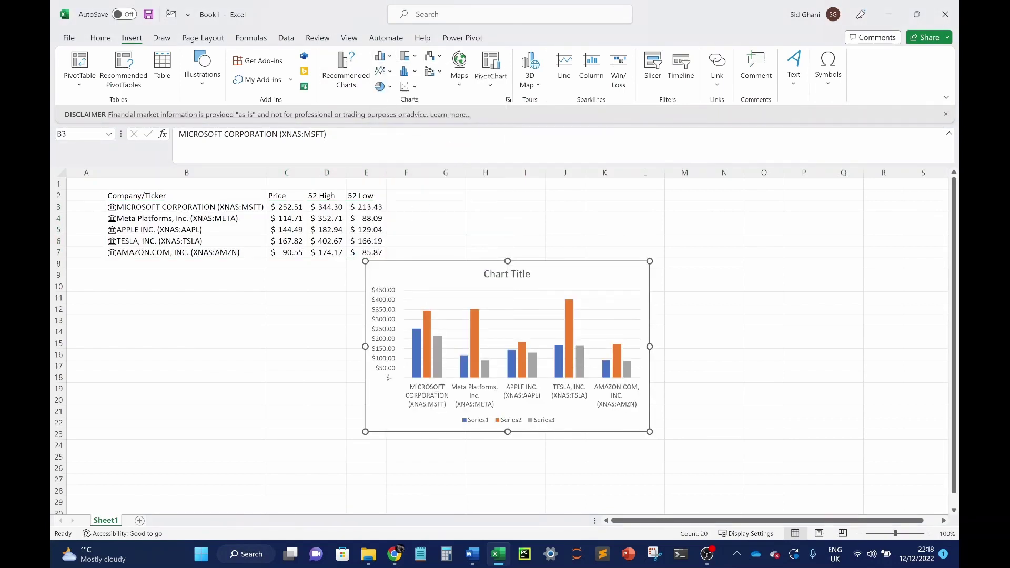
pyautogui.moveTo(561, 267); pyautogui.dragTo(613, 200)
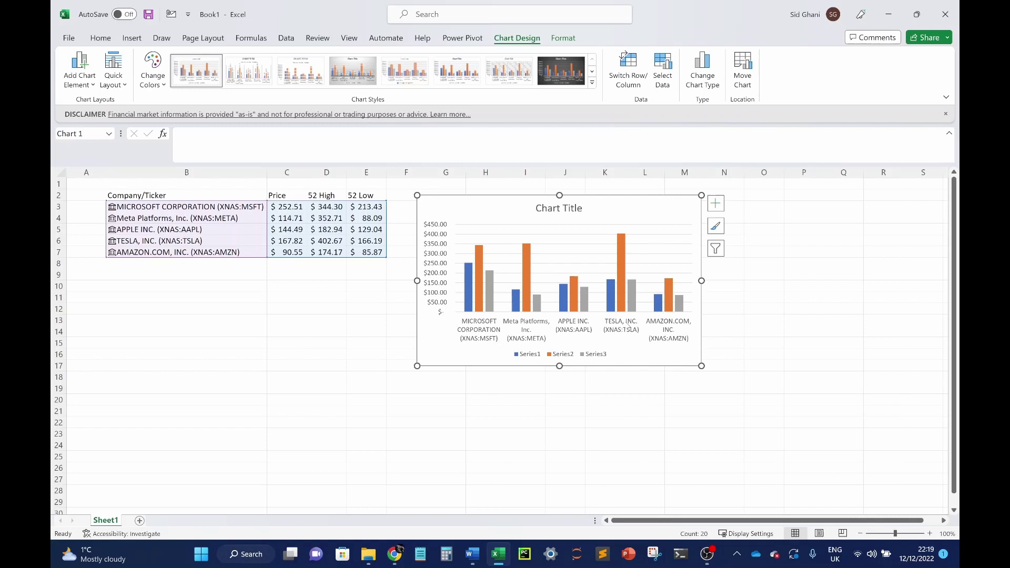
# Step: In Select Data, name the first series Price from header cell C2
pyautogui.click(564, 356)
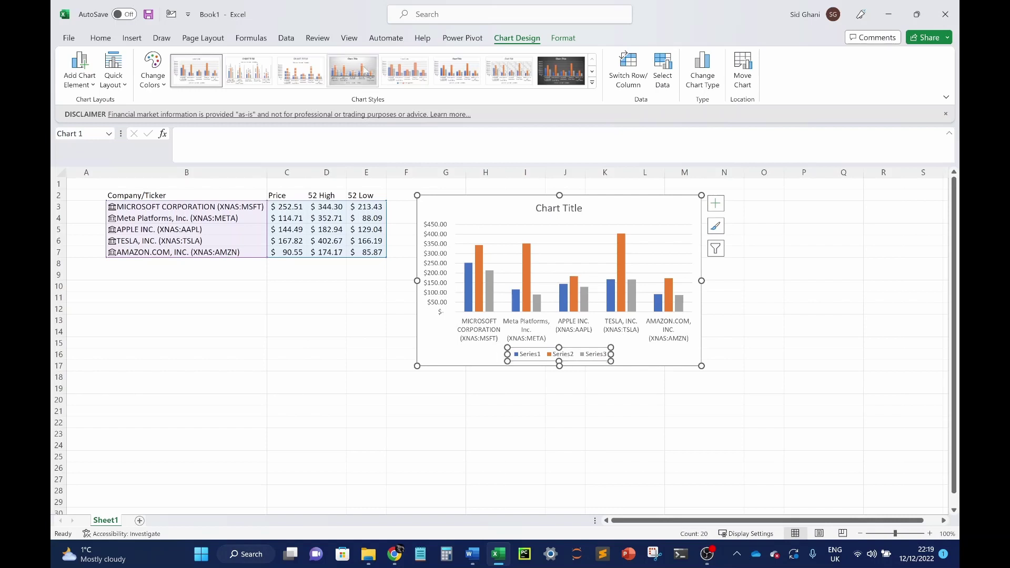
pyautogui.click(662, 69)
pyautogui.click(153, 205)
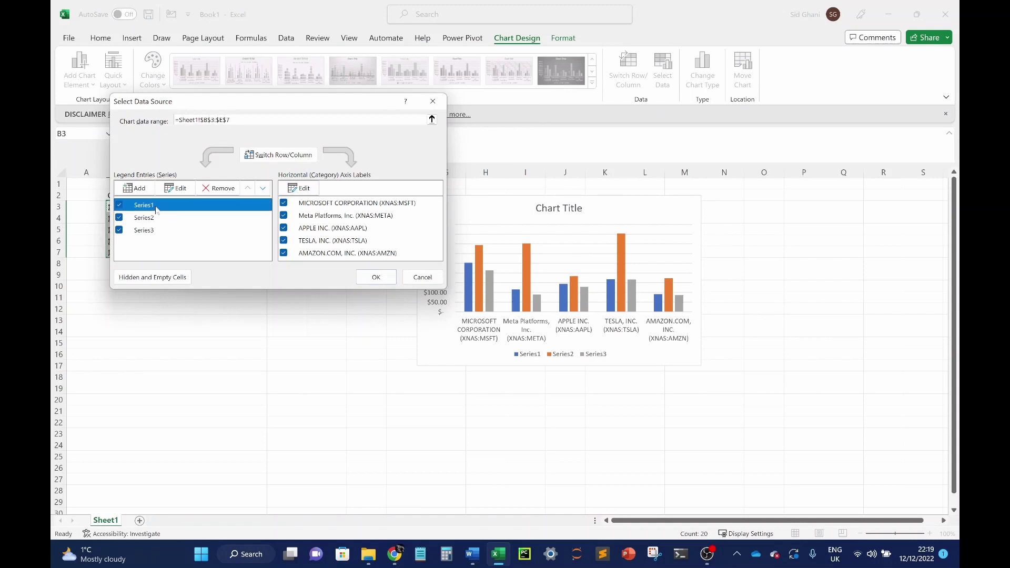
pyautogui.click(176, 187)
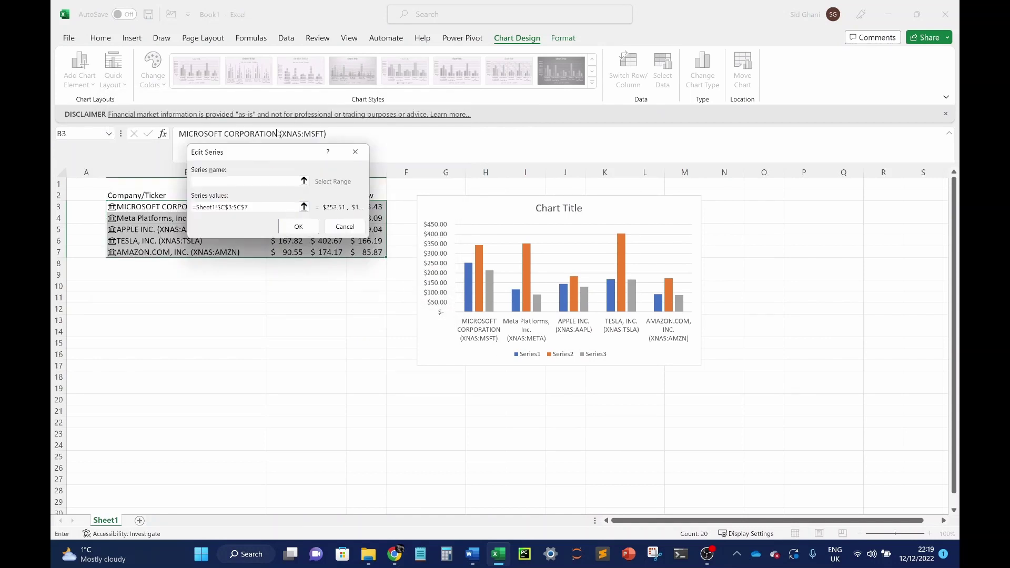
pyautogui.moveTo(276, 160); pyautogui.dragTo(282, 327)
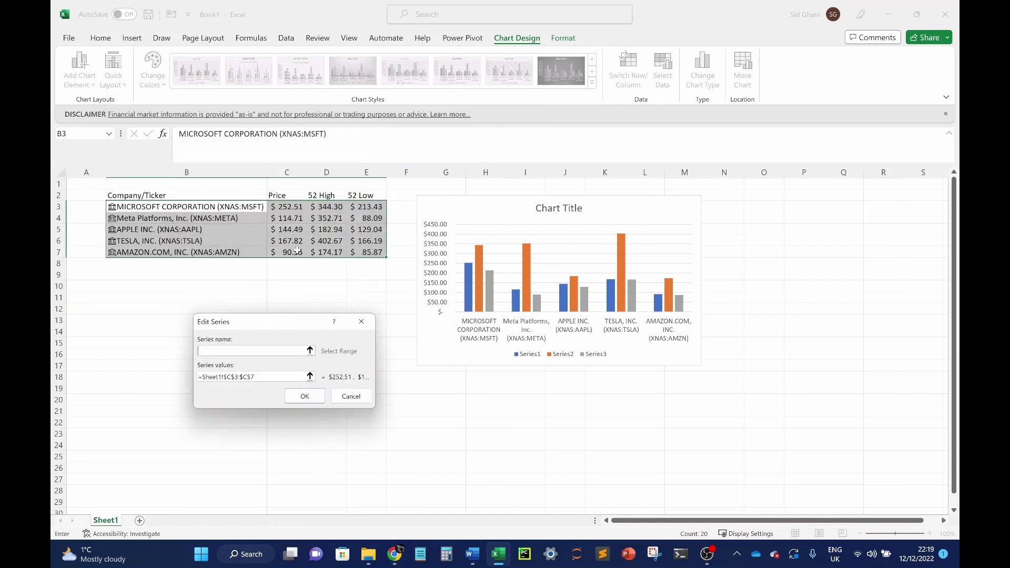
pyautogui.click(289, 196)
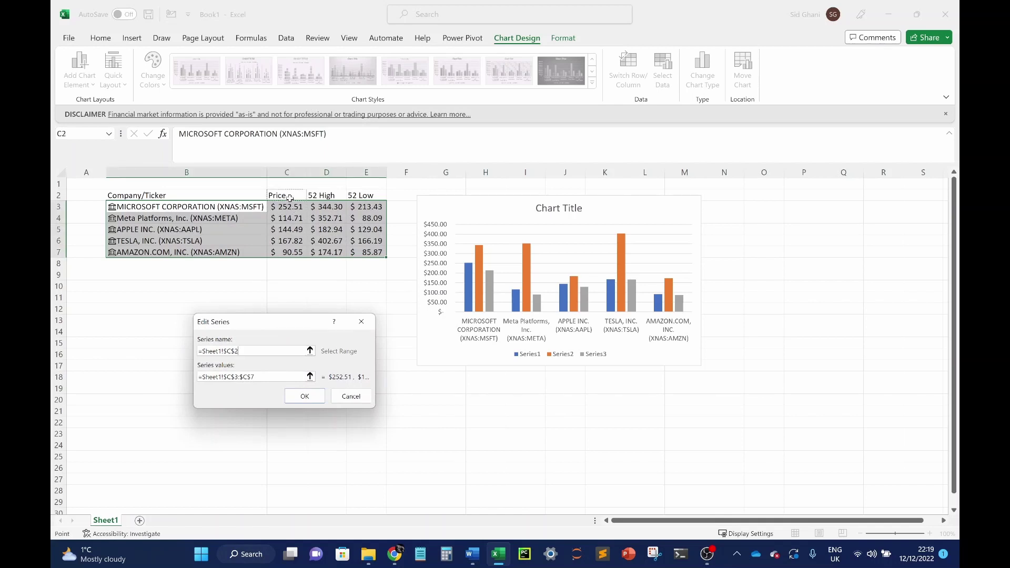
pyautogui.click(305, 396)
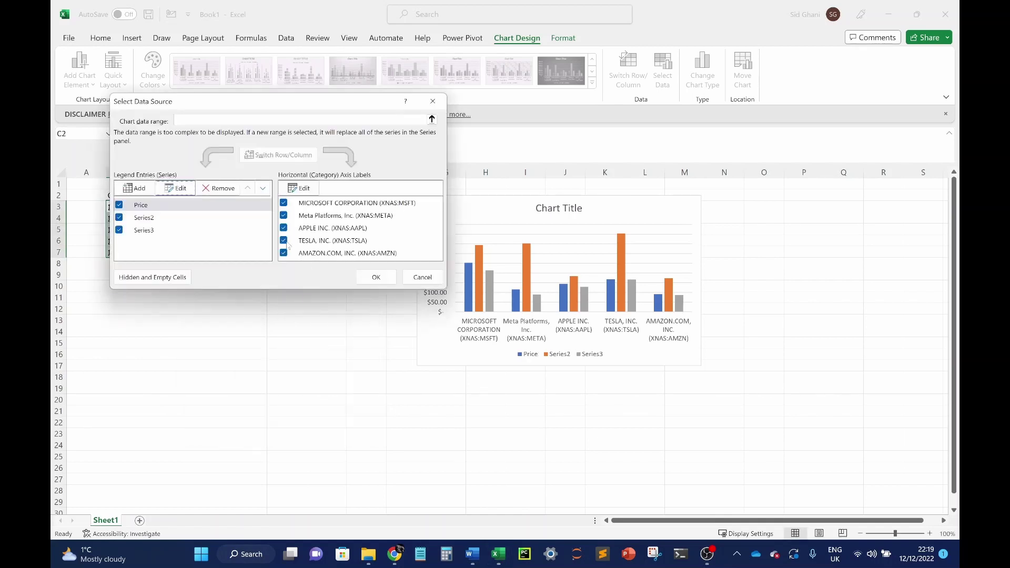
# Step: Name the second and third series 52 High and 52 Low from cells D2 and E2
pyautogui.click(147, 218)
pyautogui.click(177, 189)
pyautogui.click(329, 196)
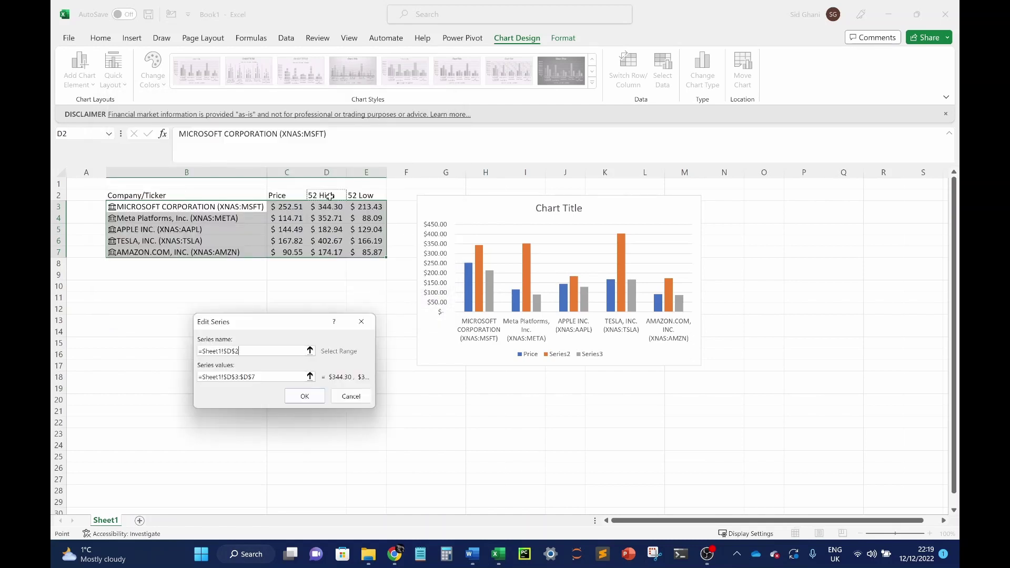
pyautogui.click(305, 397)
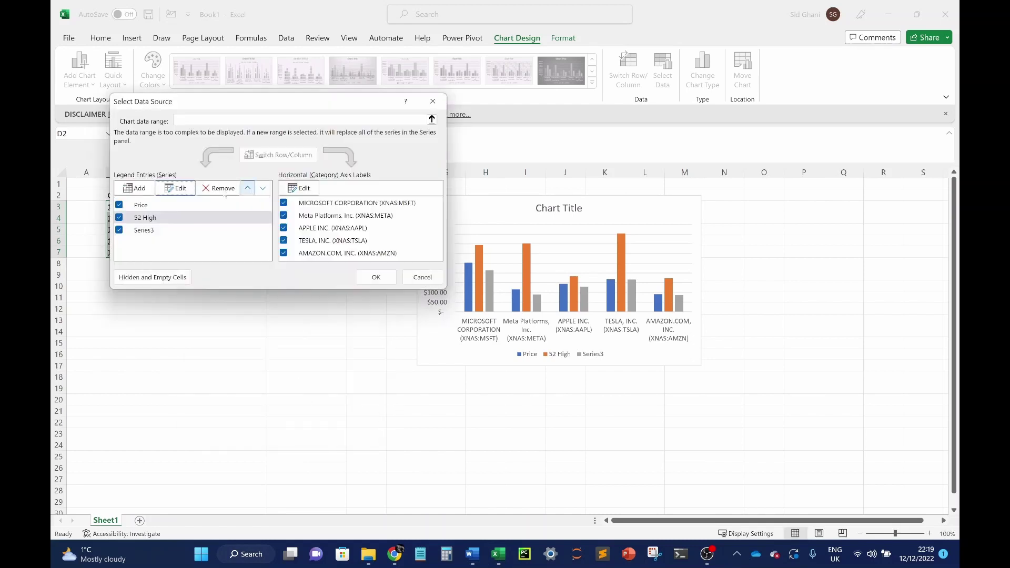
pyautogui.click(174, 231)
pyautogui.click(177, 189)
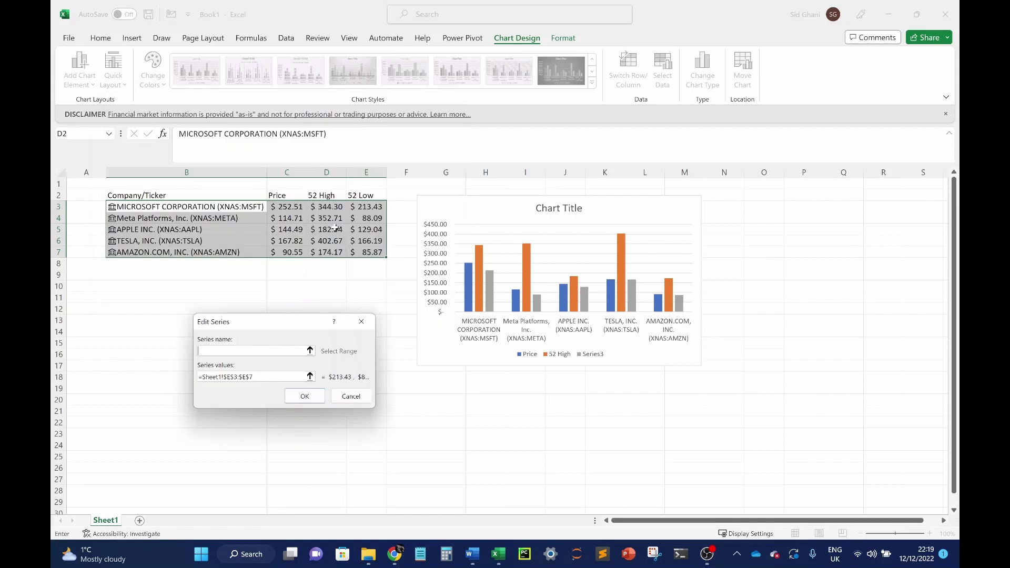
pyautogui.click(361, 197)
pyautogui.click(305, 397)
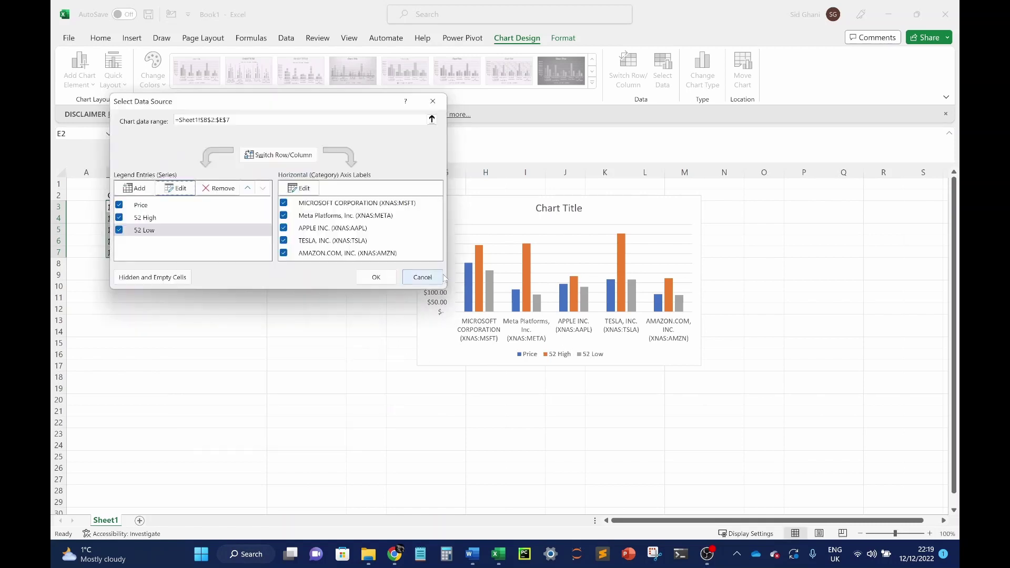
# Step: Apply the new series names and enlarge the chart toward the lower right
pyautogui.click(375, 277)
pyautogui.moveTo(597, 212); pyautogui.dragTo(535, 214)
pyautogui.moveTo(642, 371); pyautogui.dragTo(778, 451)
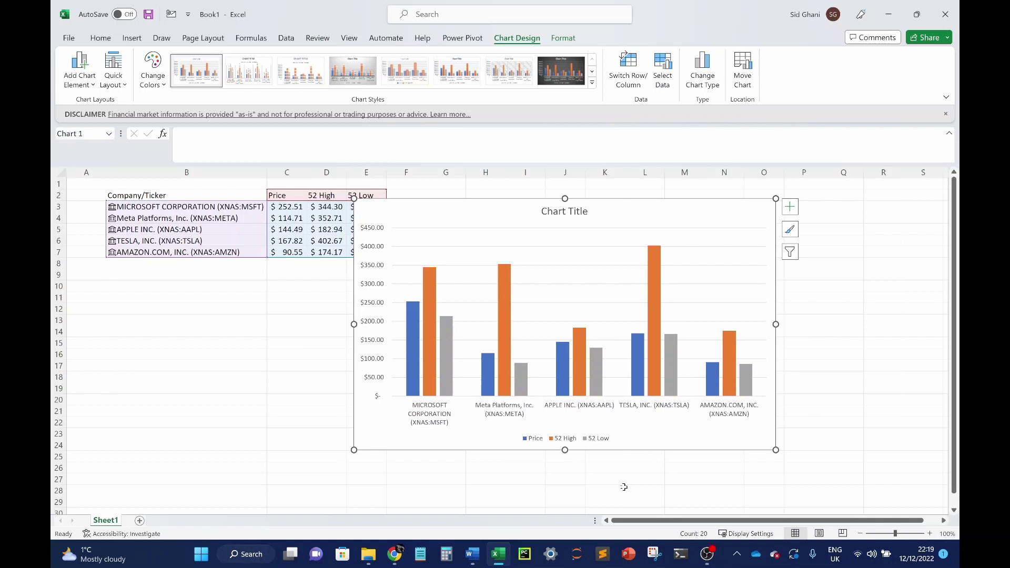
# Step: Move the chart right so it no longer covers the 52 Low column E
pyautogui.moveTo(638, 365)
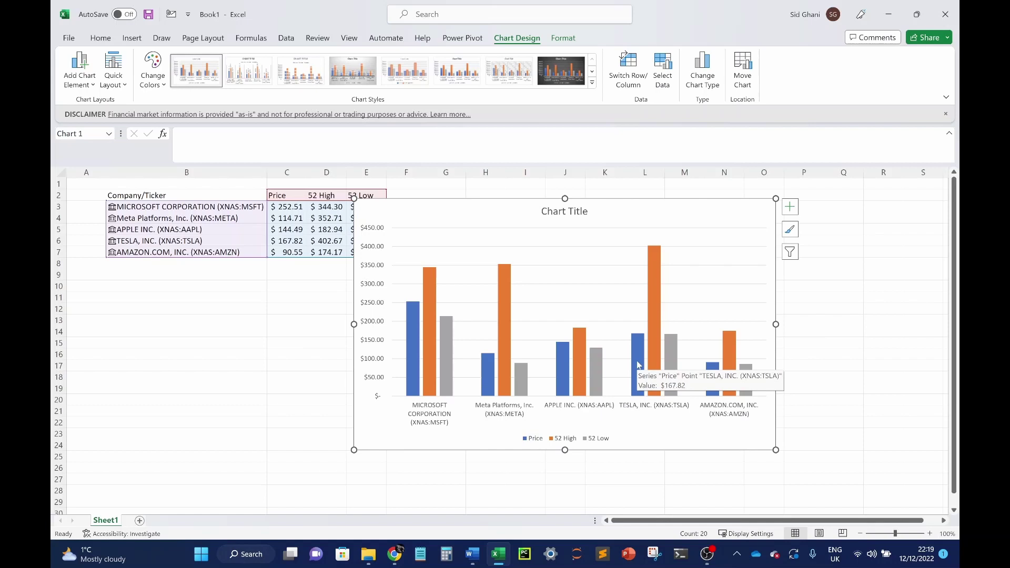
pyautogui.moveTo(657, 265)
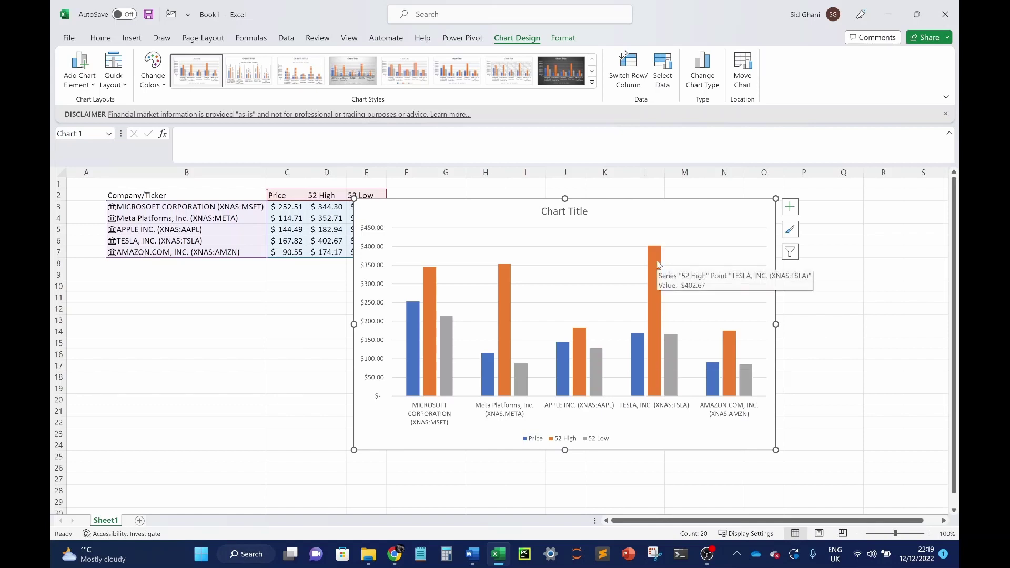
pyautogui.moveTo(675, 368)
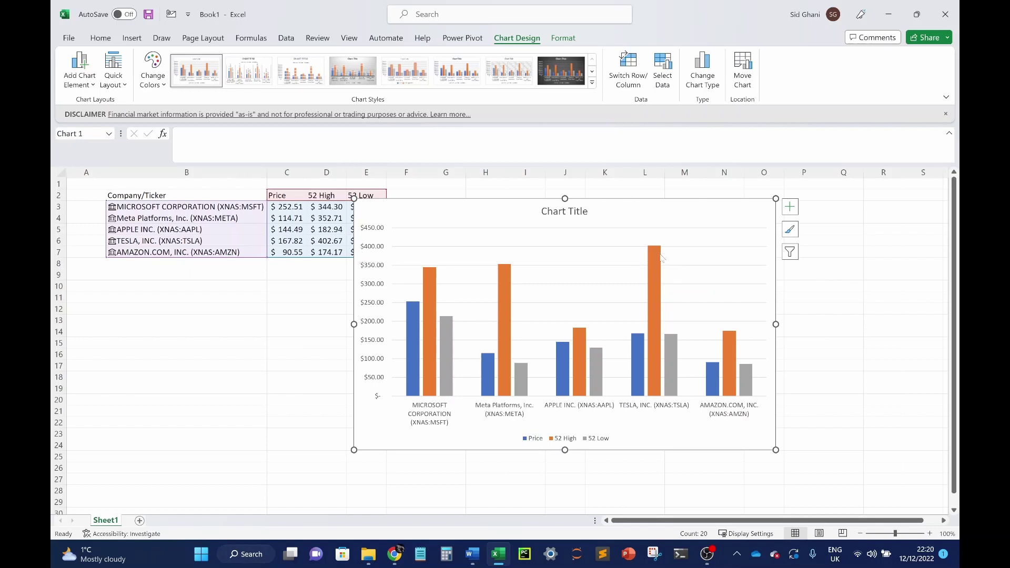
pyautogui.moveTo(659, 206); pyautogui.dragTo(714, 198)
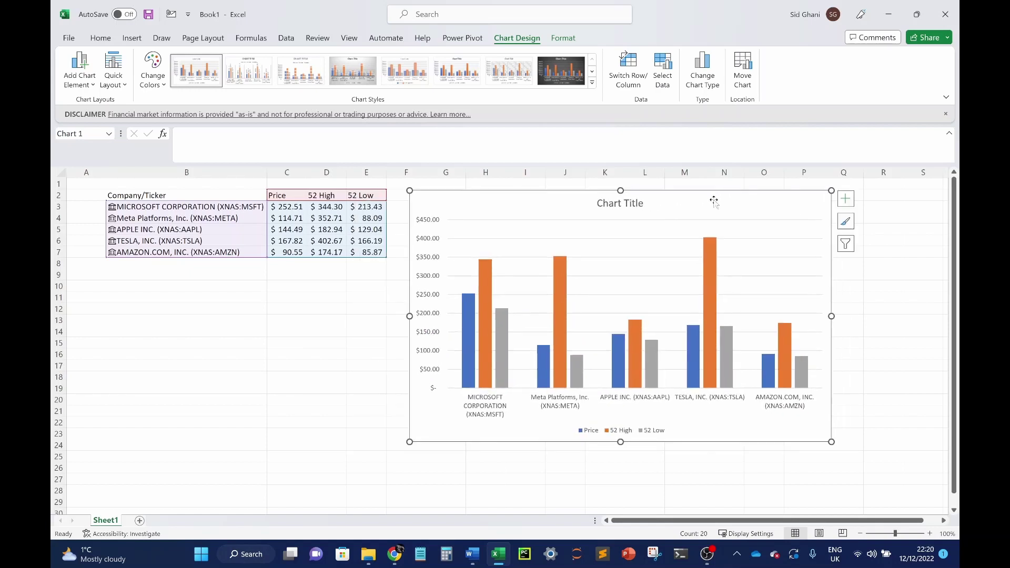
pyautogui.click(307, 220)
pyautogui.click(477, 207)
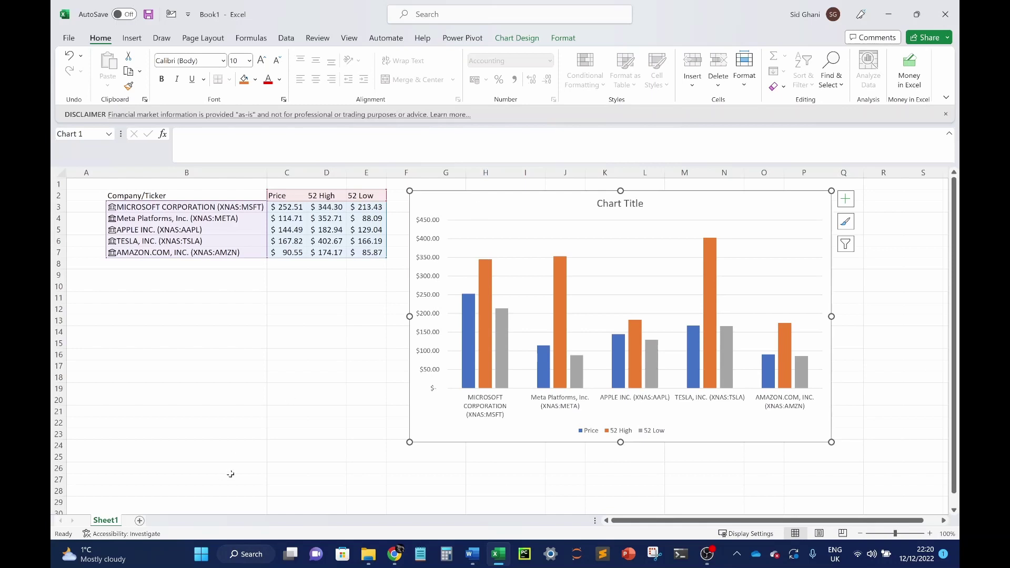
# Step: Add a new blank worksheet, Sheet2
pyautogui.click(285, 248)
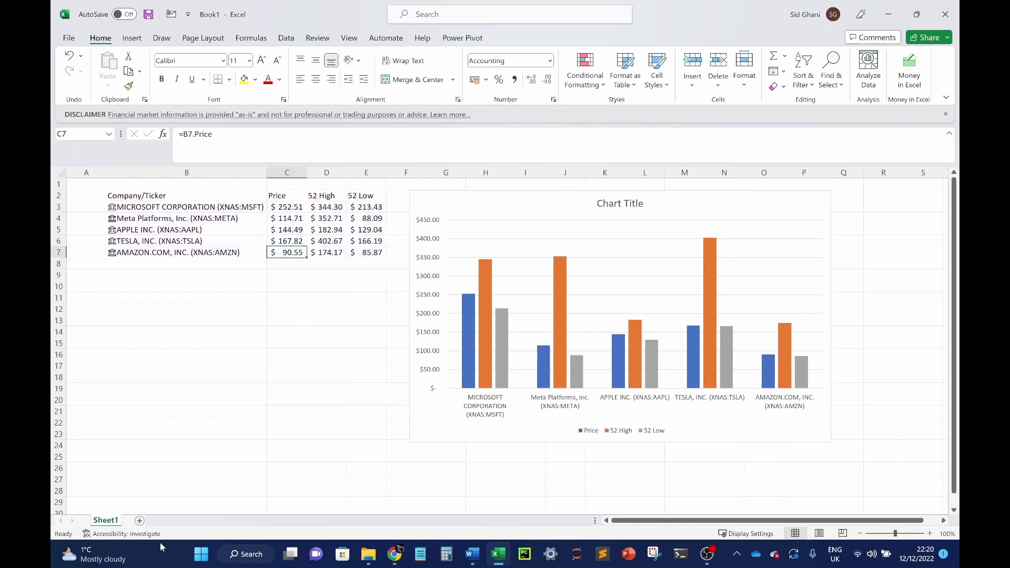
pyautogui.click(140, 521)
pyautogui.click(124, 205)
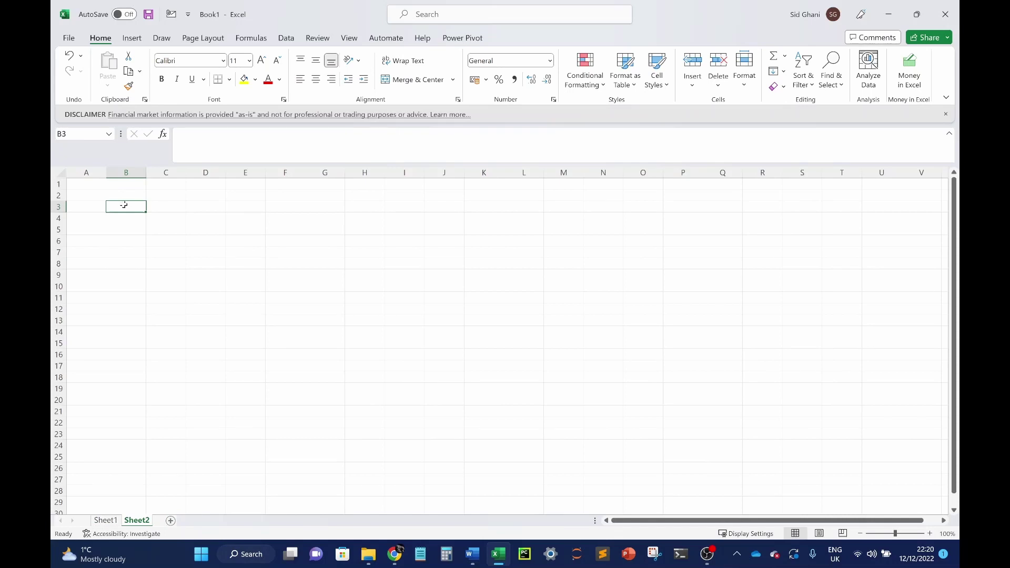
# Step: Check Tesla's Price and 52 High formulas on Sheet1, then go to cell B2 of Sheet2
pyautogui.click(105, 520)
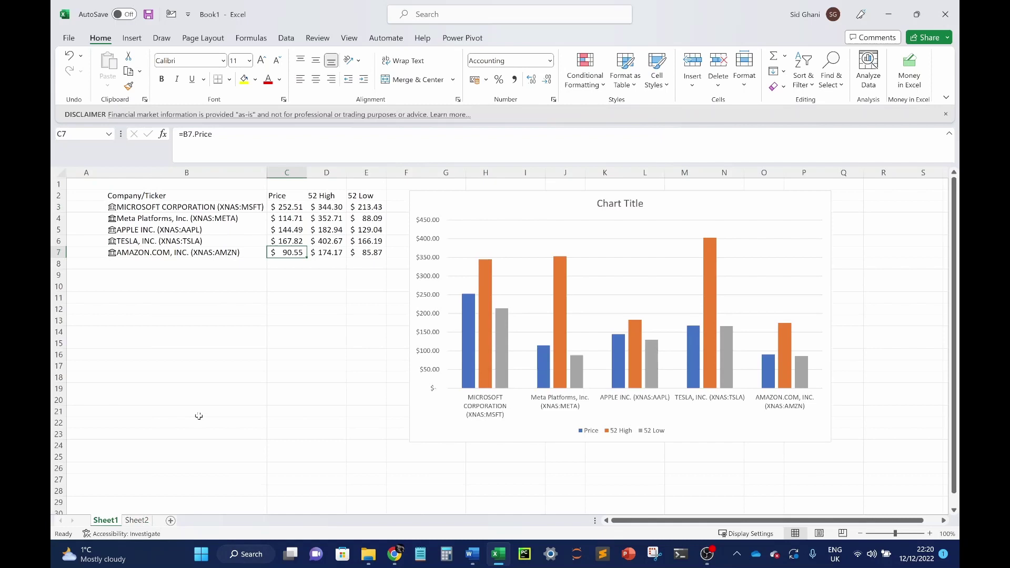
pyautogui.click(205, 238)
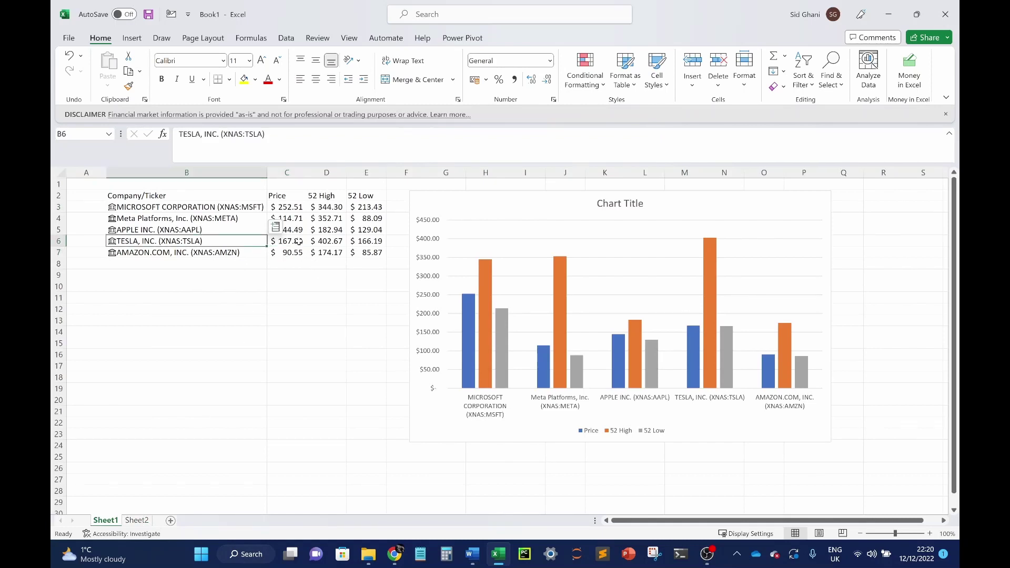
pyautogui.click(303, 244)
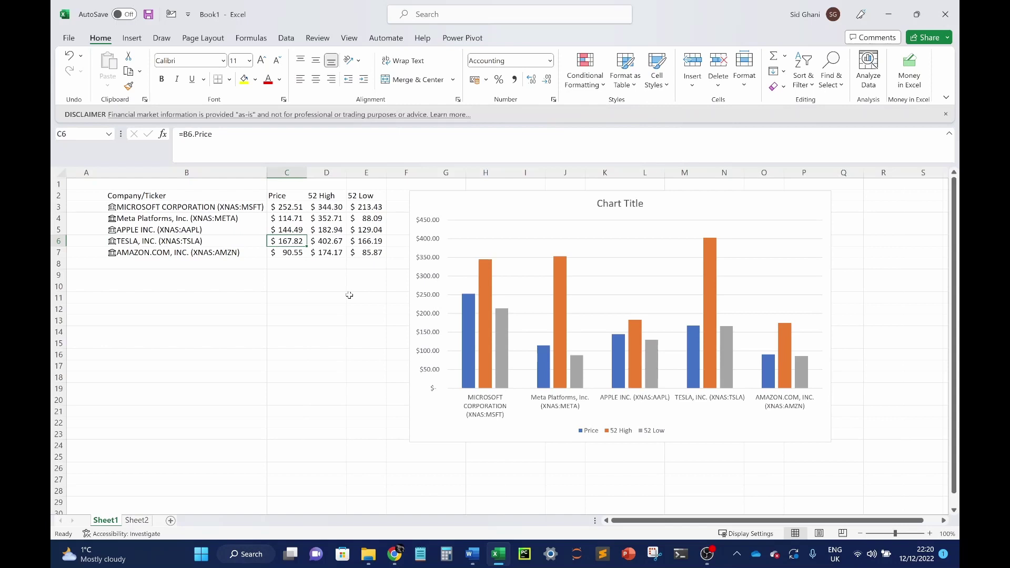
pyautogui.click(335, 243)
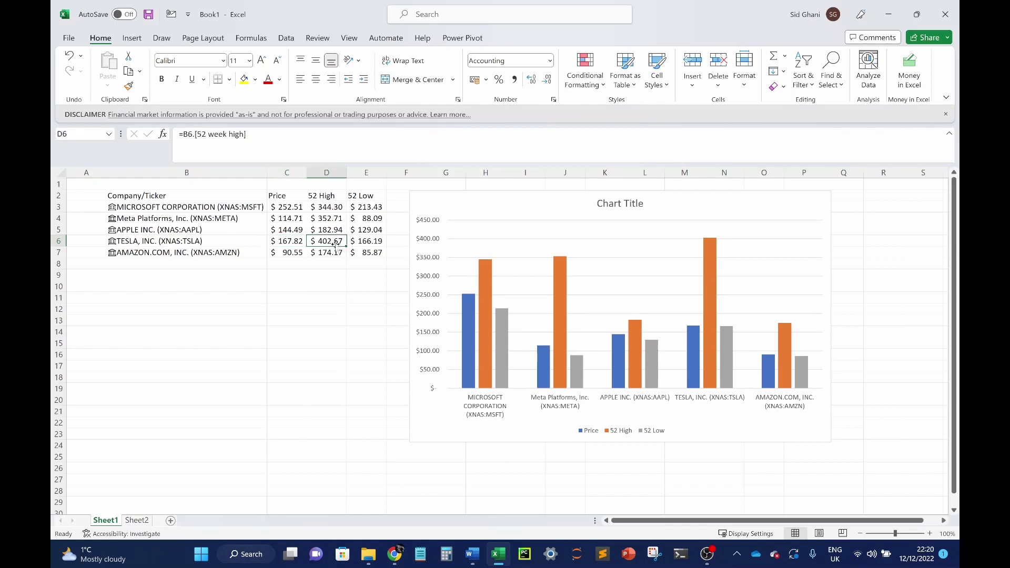
pyautogui.click(368, 238)
pyautogui.click(241, 238)
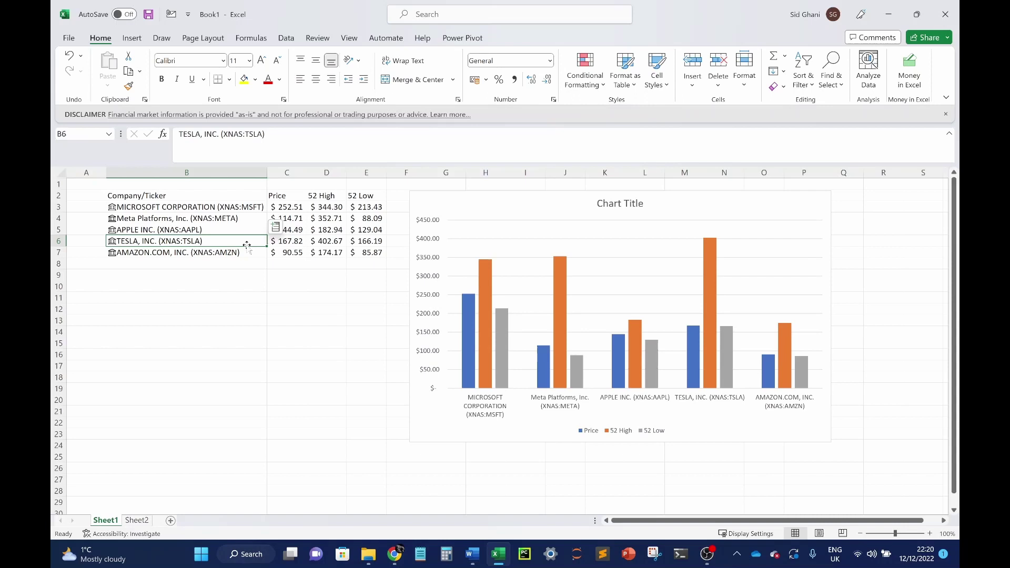
pyautogui.click(138, 521)
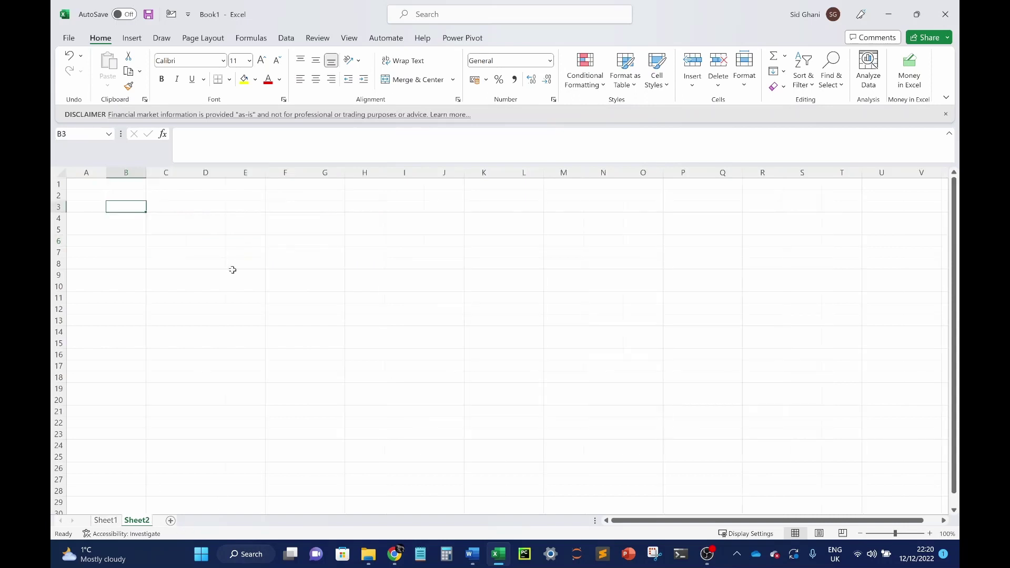
pyautogui.click(132, 196)
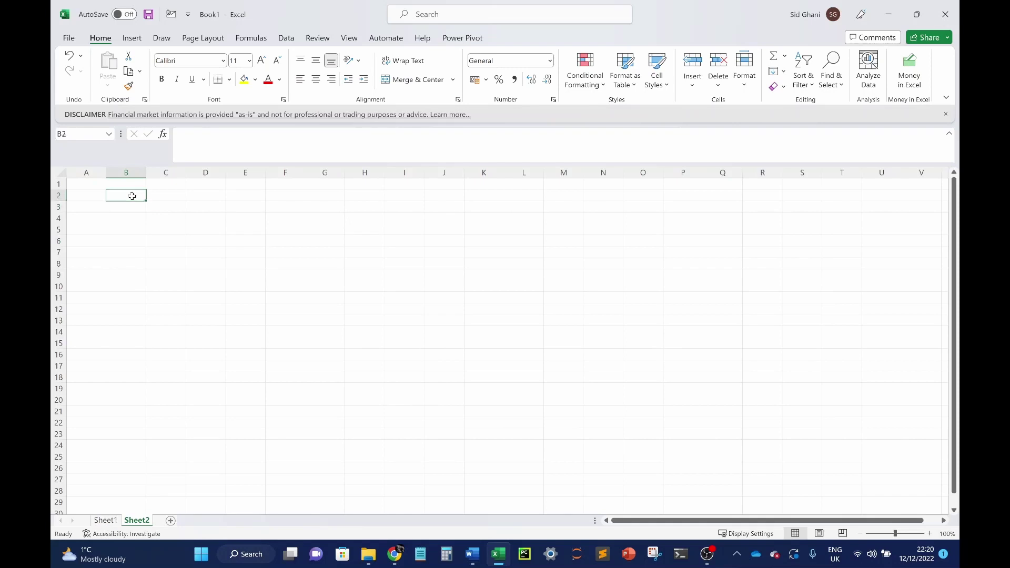
# Step: Enter the heading Stock in B2 with the ticker TSLA below it
pyautogui.write('Stock')
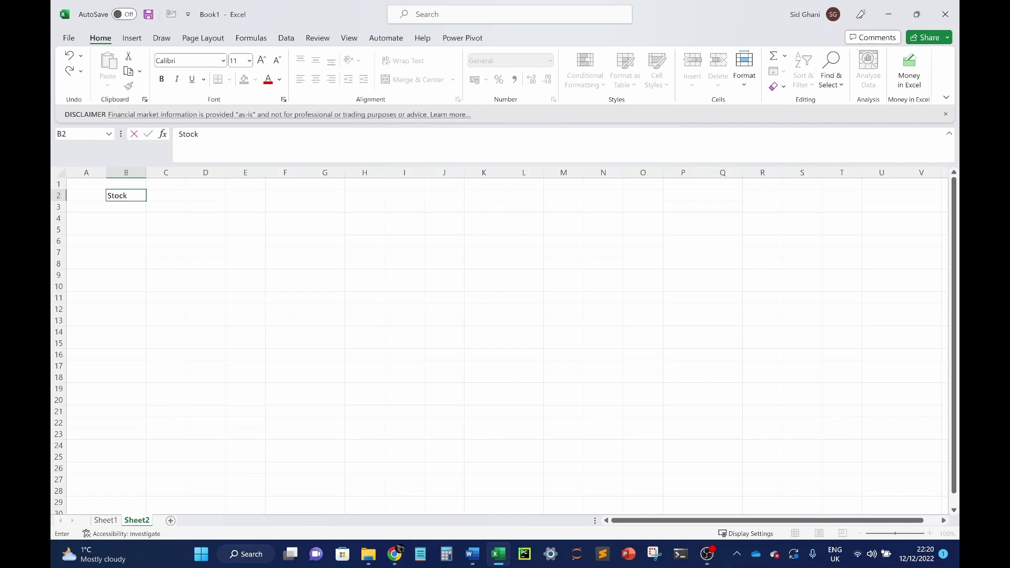
pyautogui.press('Return')
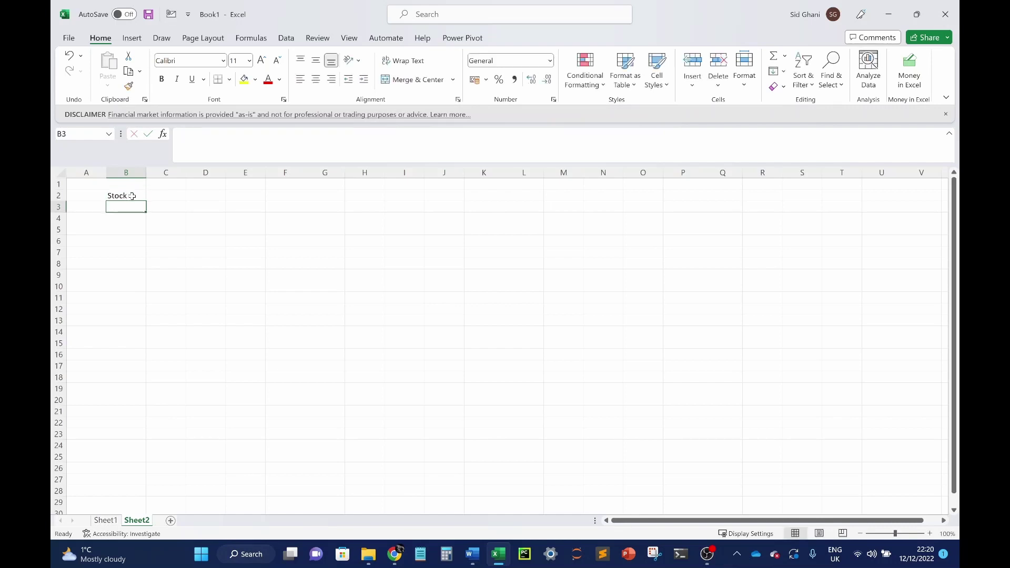
pyautogui.write('TSL')
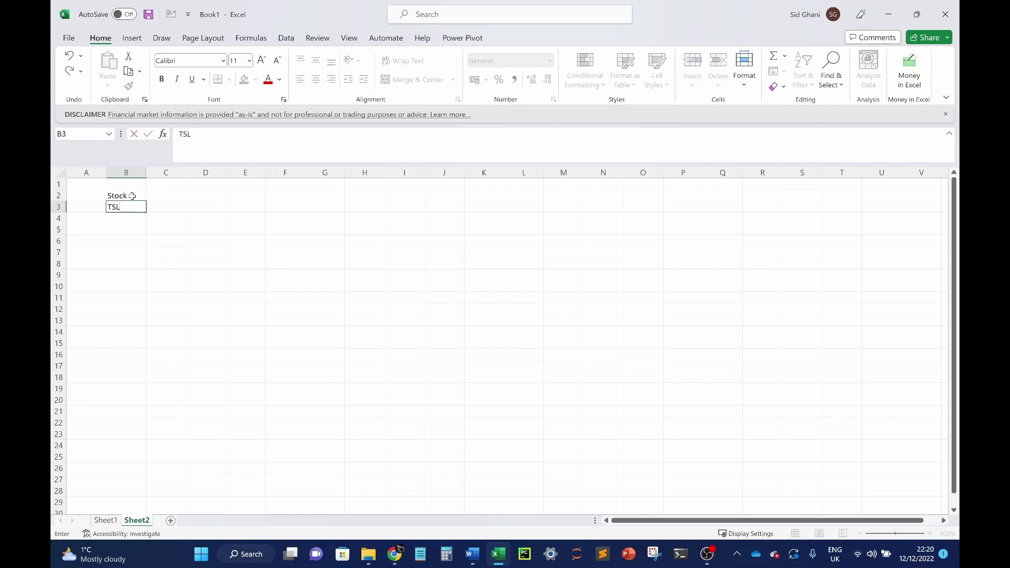
pyautogui.press('Return')
pyautogui.press('Right')
pyautogui.press('Up')
pyautogui.press('Up')
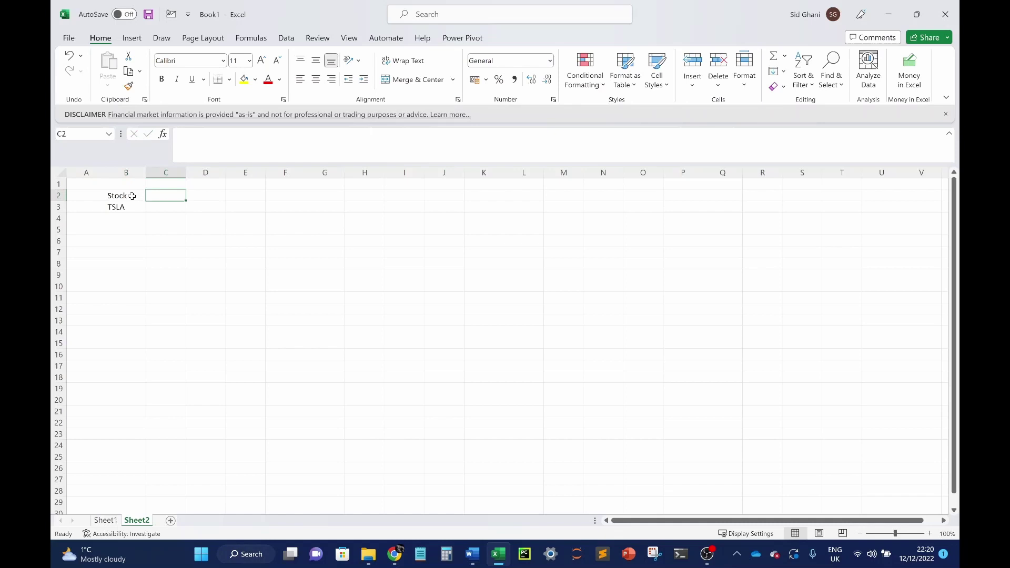
# Step: Enter Start Date in C2 with 01/01/2022 below it, and widen column C
pyautogui.write('Start Date')
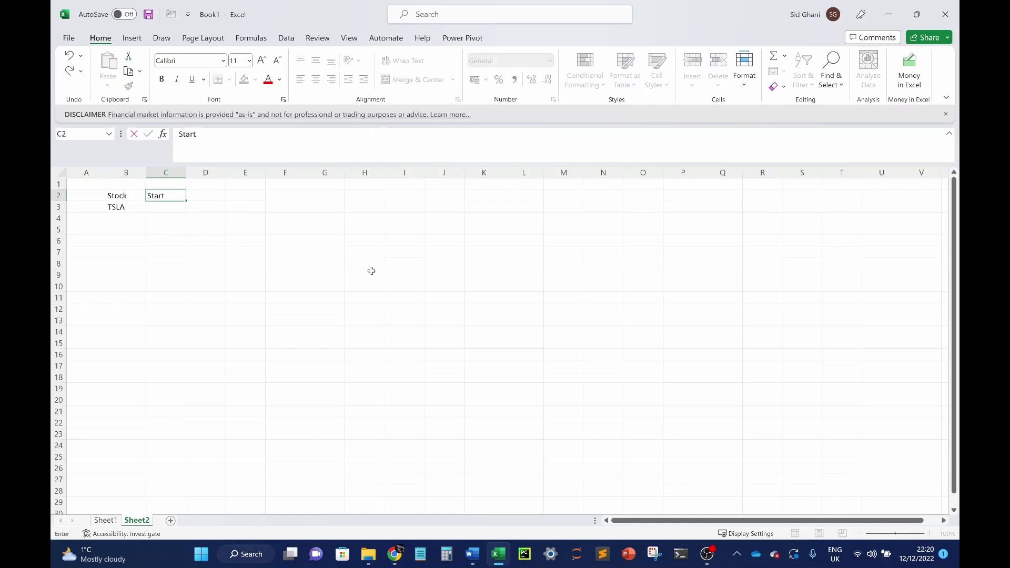
pyautogui.press('Return')
pyautogui.write('01')
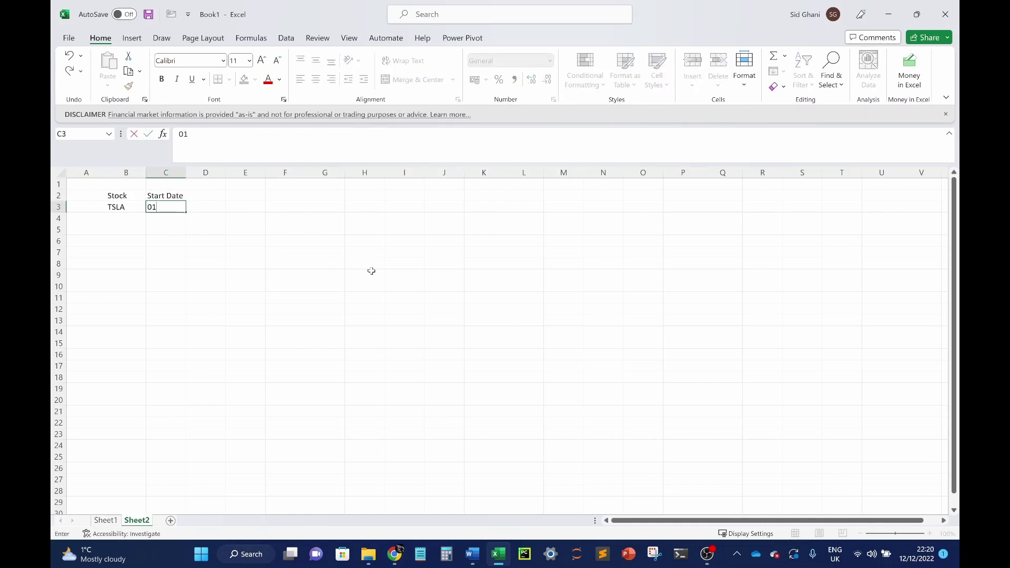
pyautogui.write('/01/2')
pyautogui.write('022')
pyautogui.press('Return')
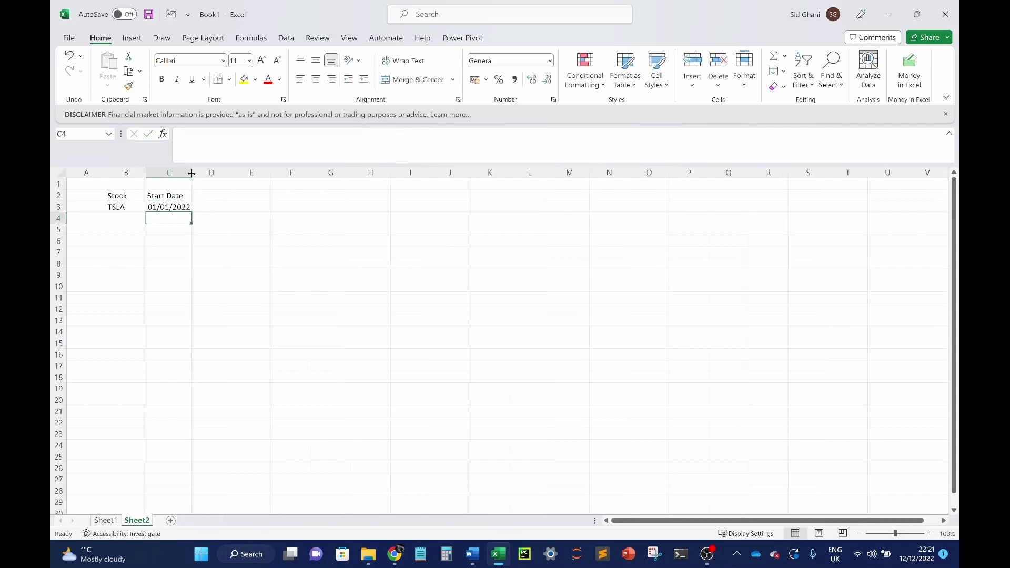
pyautogui.moveTo(191, 173); pyautogui.dragTo(203, 173)
# Step: Enter End Date in D2 with 31/12/2022 below it
pyautogui.click(226, 198)
pyautogui.write('End Date')
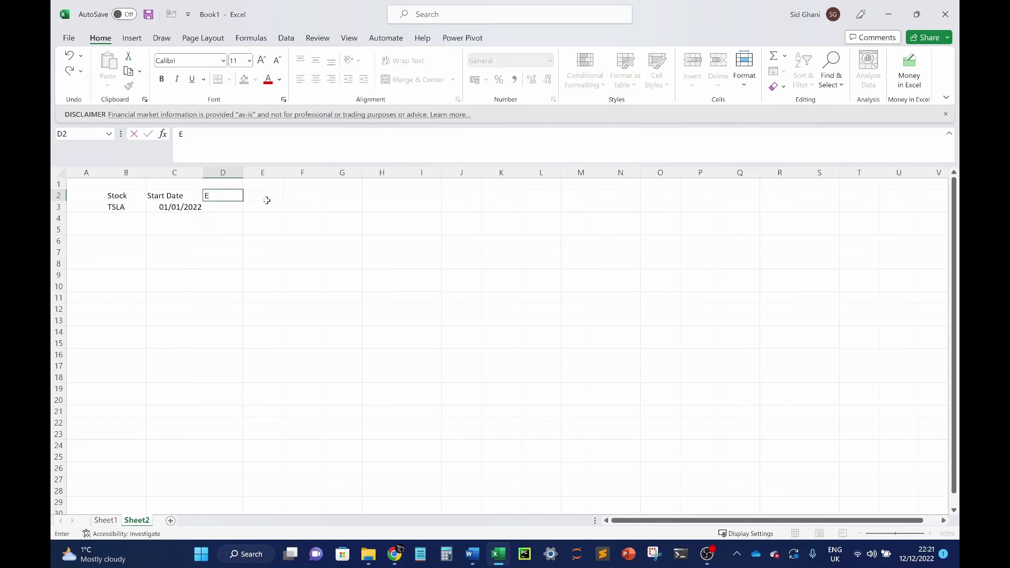
pyautogui.press('Return')
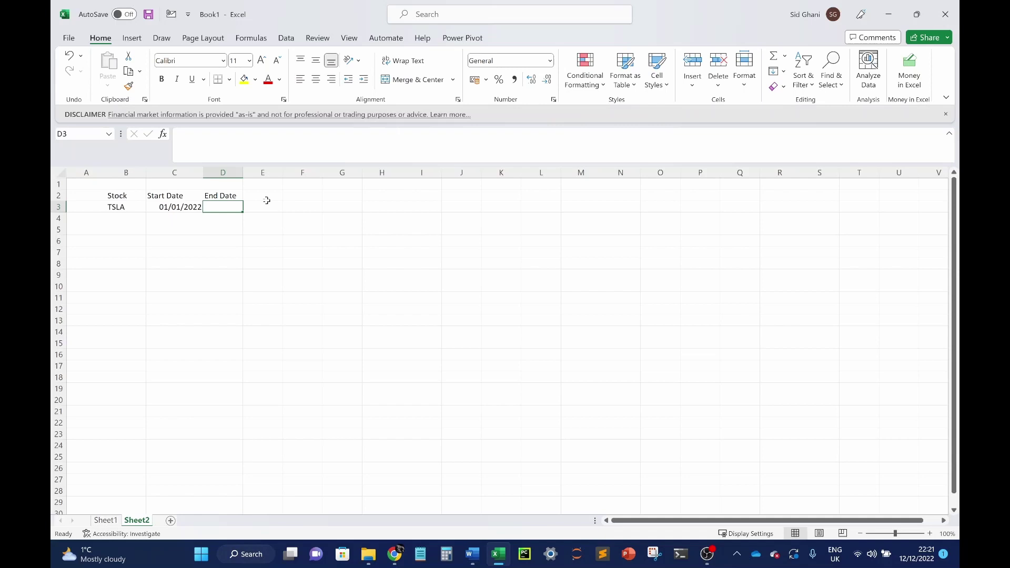
pyautogui.write('30')
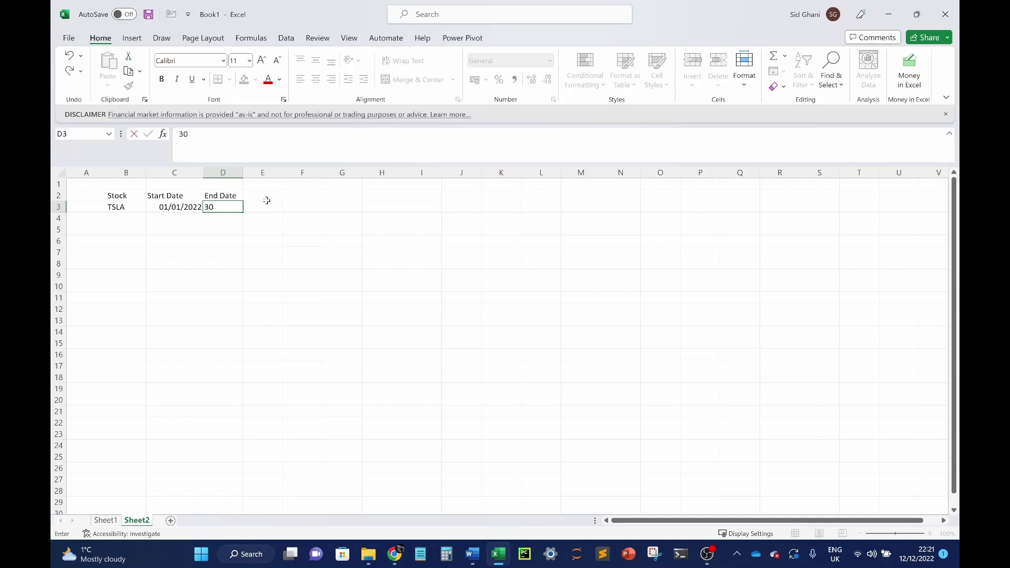
pyautogui.click(916, 554)
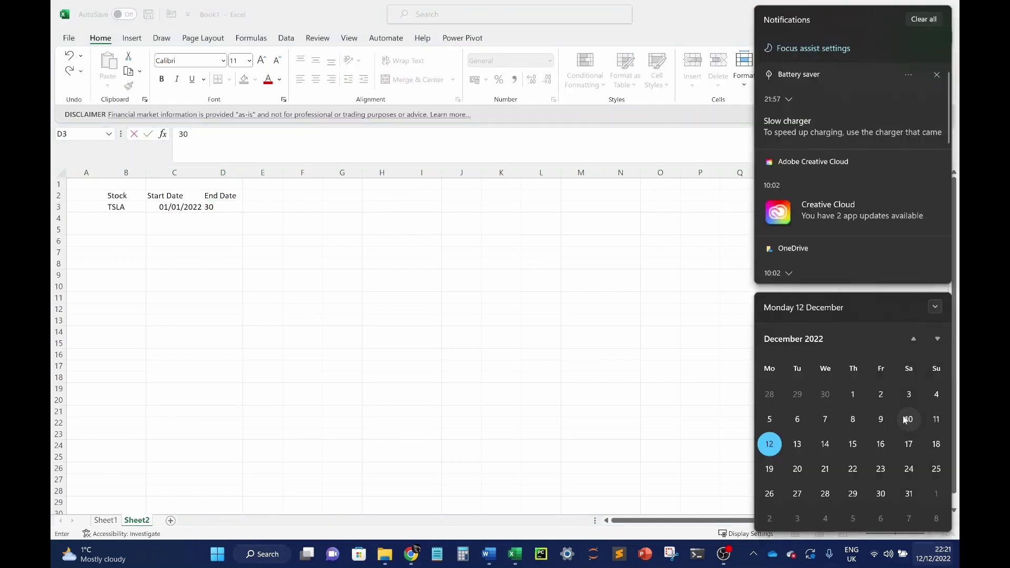
pyautogui.press('Escape')
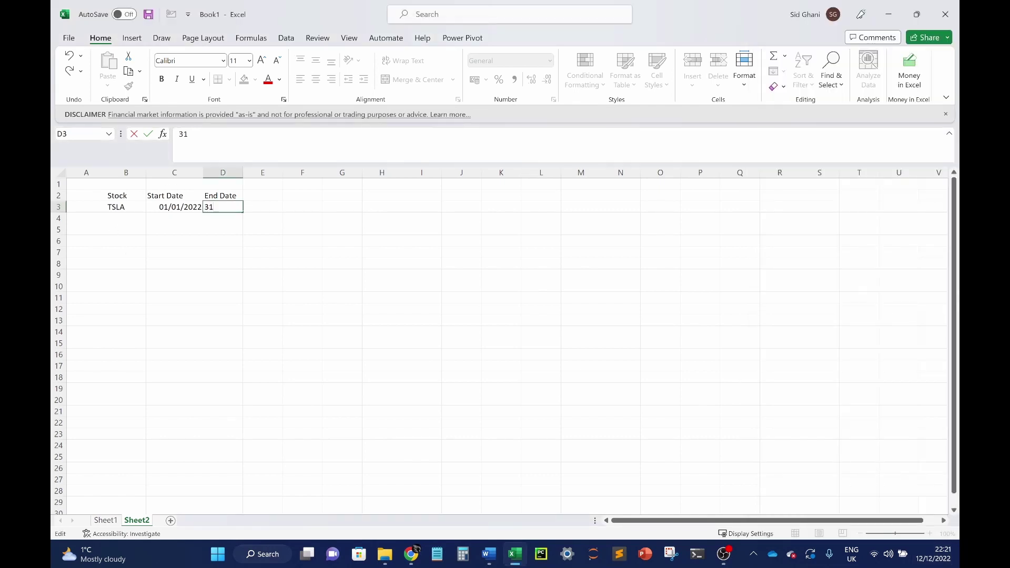
pyautogui.write('12/2022')
pyautogui.press('Return')
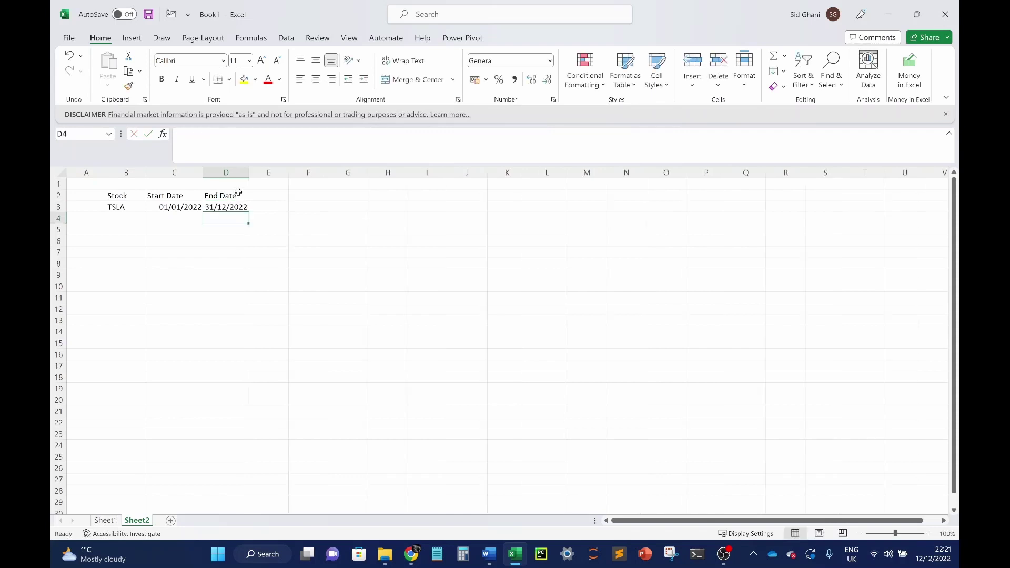
# Step: Enter the heading Interval in E2
pyautogui.click(264, 195)
pyautogui.write('I')
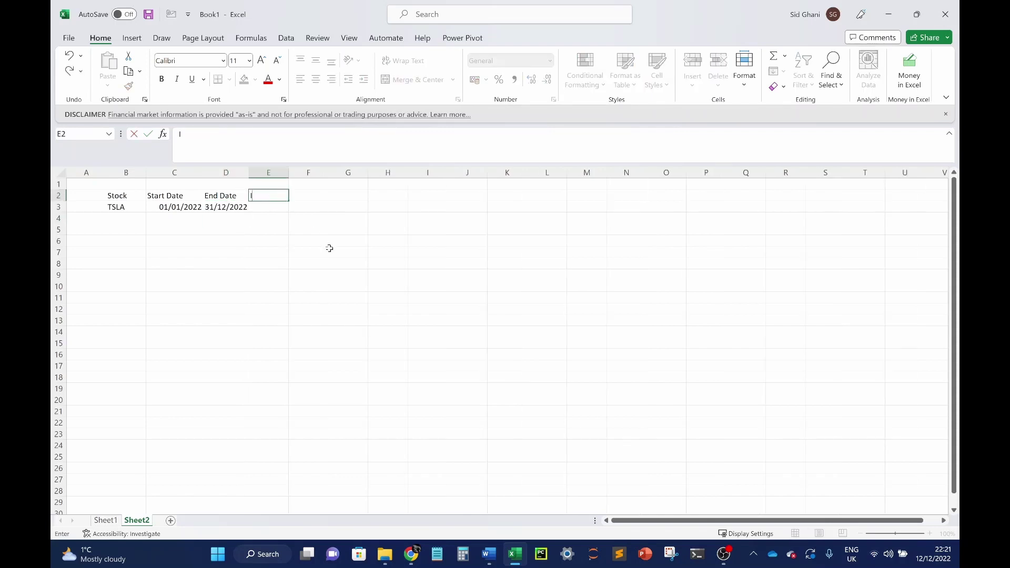
pyautogui.write('nterval')
pyautogui.press('Return')
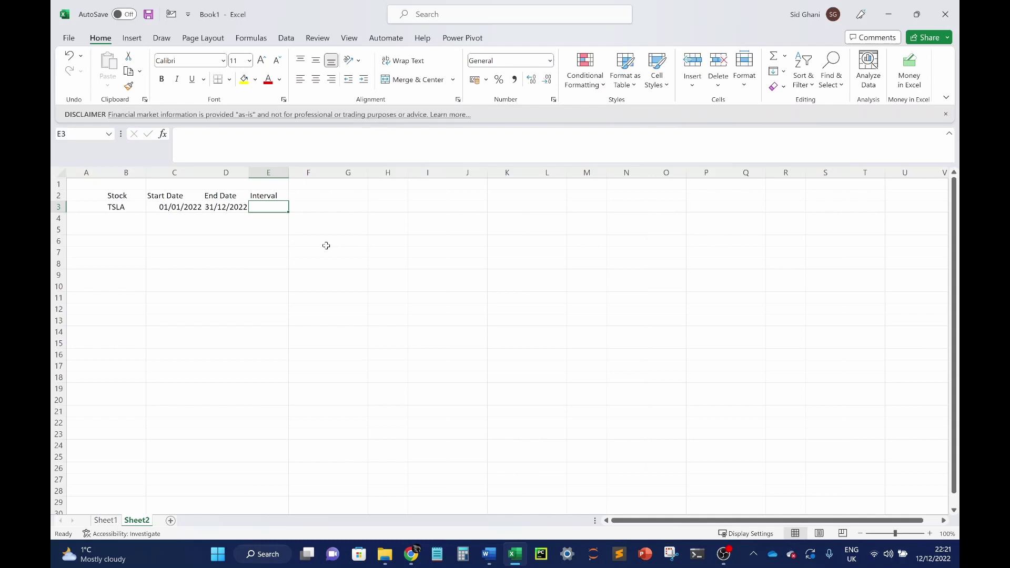
pyautogui.click(113, 241)
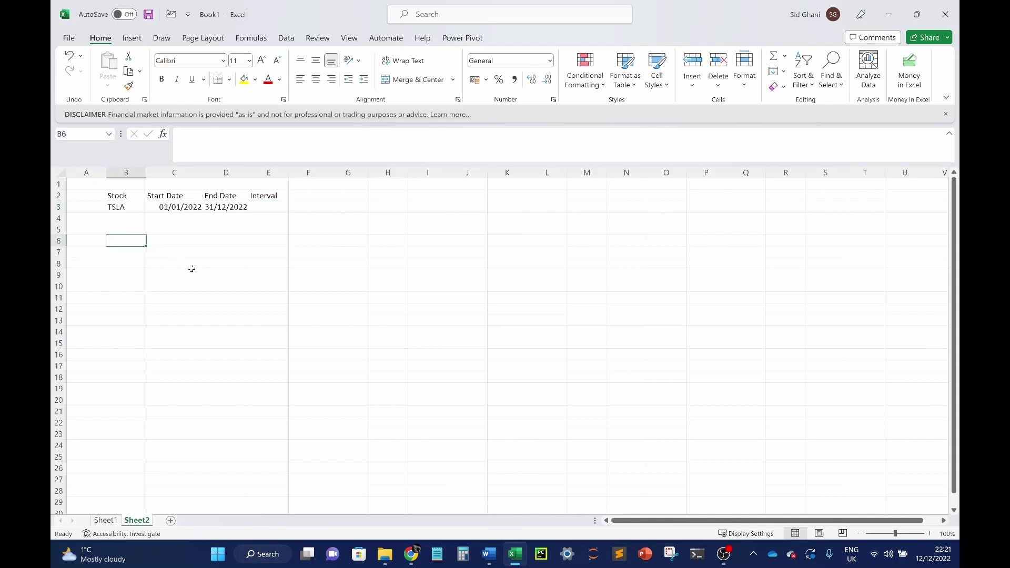
# Step: Enter =STOCKHISTORY(B3,C3,D3,E3) in B6 to spill TSLA dates and closing prices
pyautogui.write('=S')
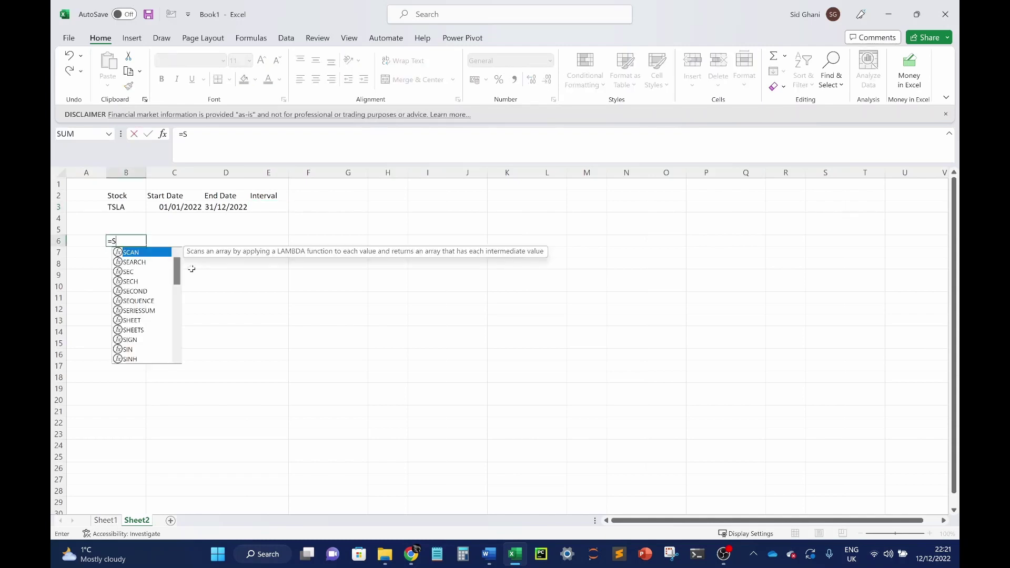
pyautogui.write('TO')
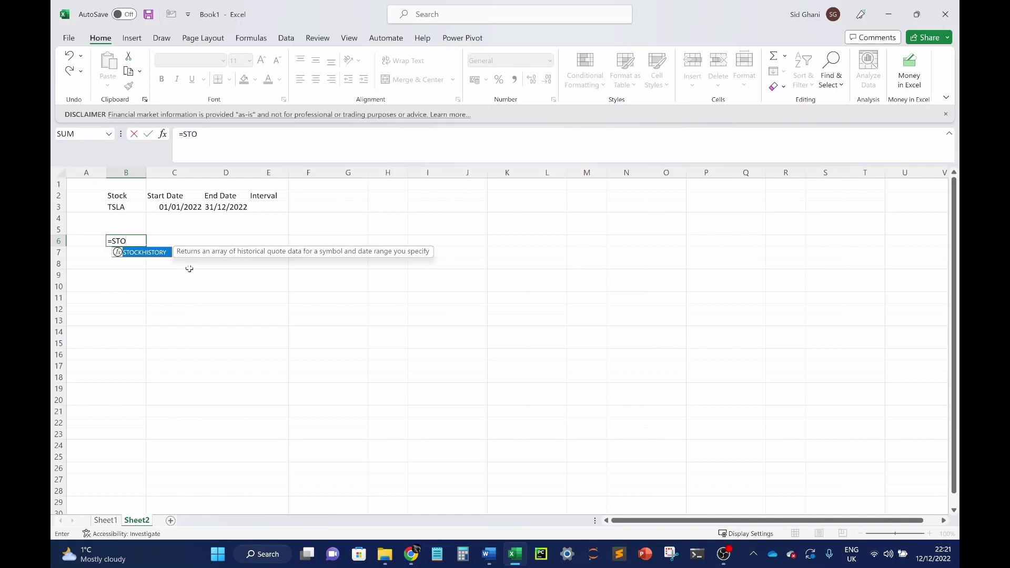
pyautogui.doubleClick(150, 253)
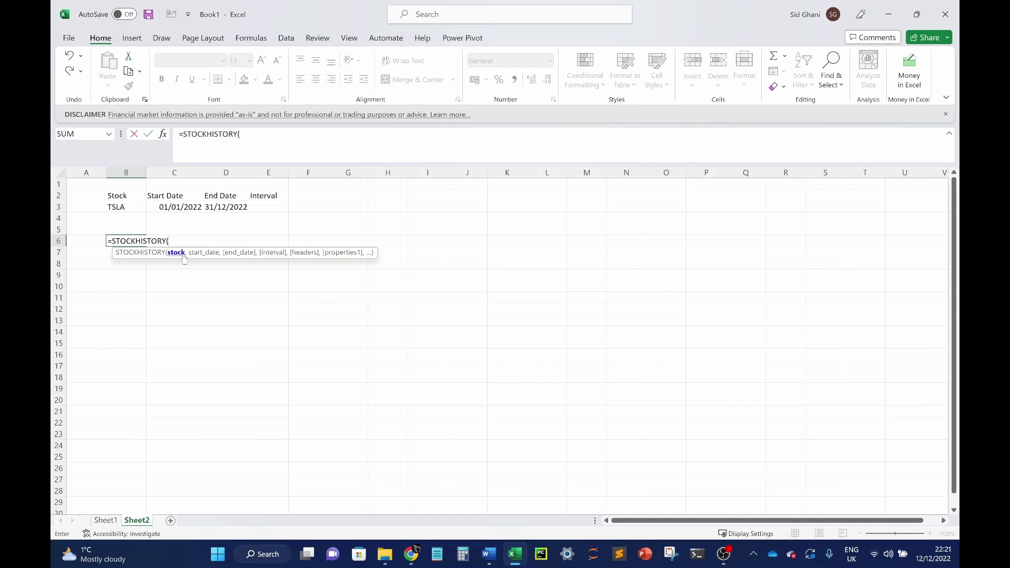
pyautogui.click(124, 206)
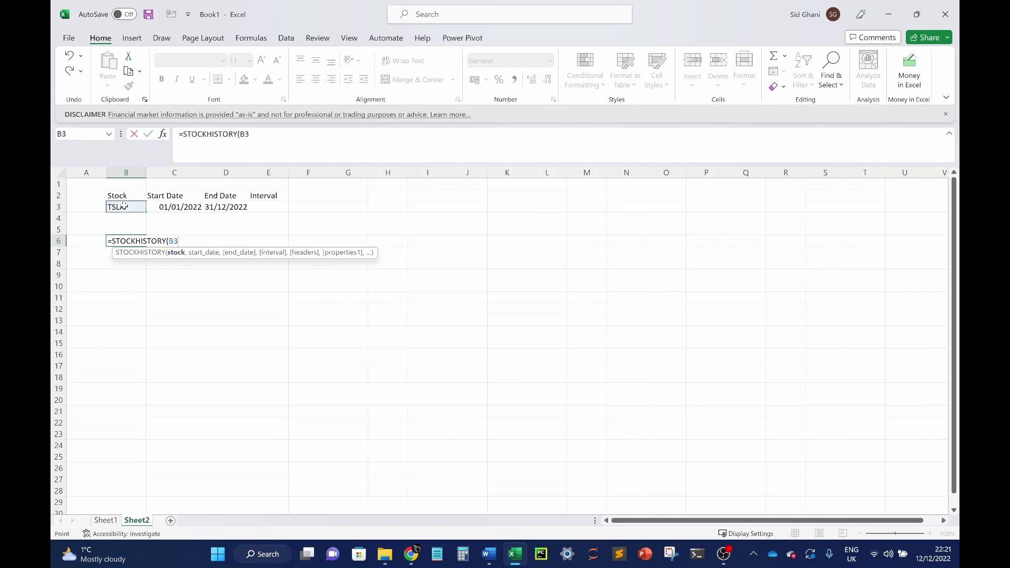
pyautogui.write(',')
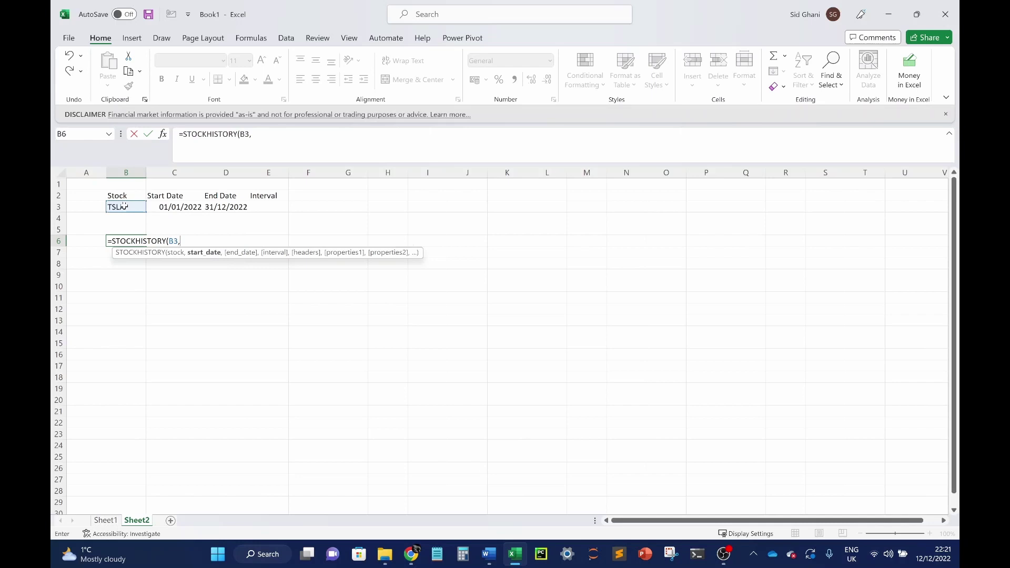
pyautogui.click(177, 208)
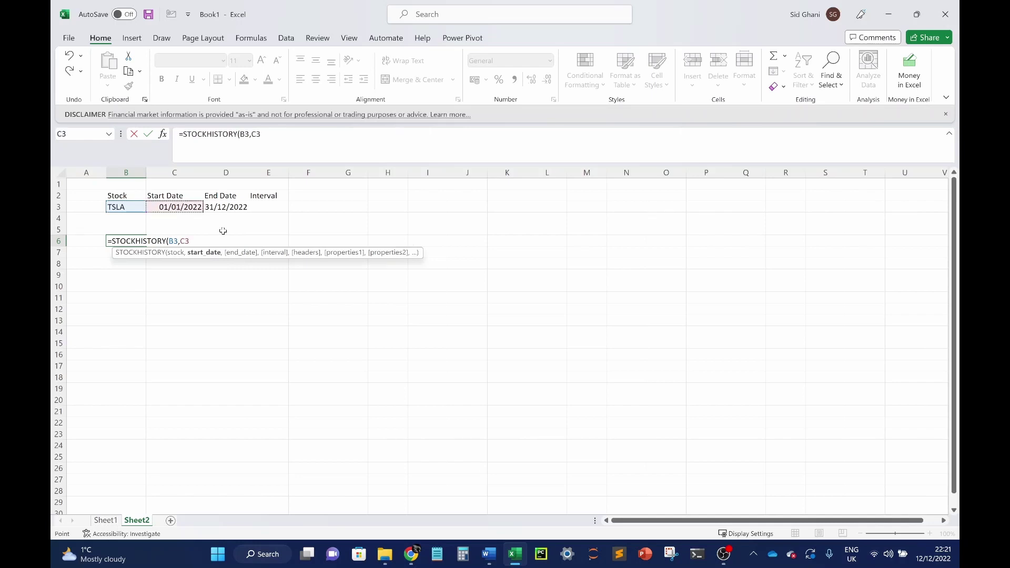
pyautogui.write(',')
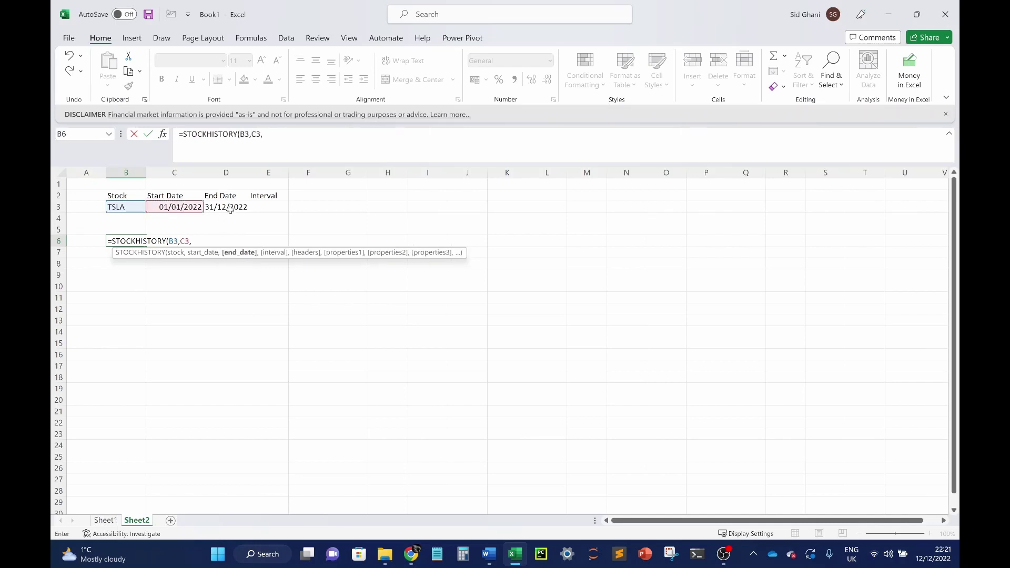
pyautogui.click(230, 207)
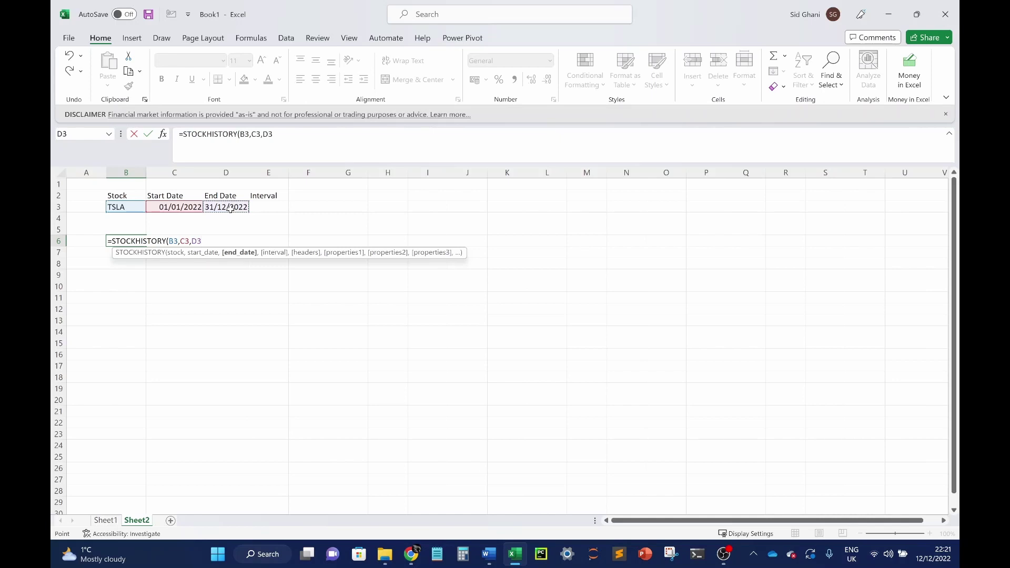
pyautogui.write(',')
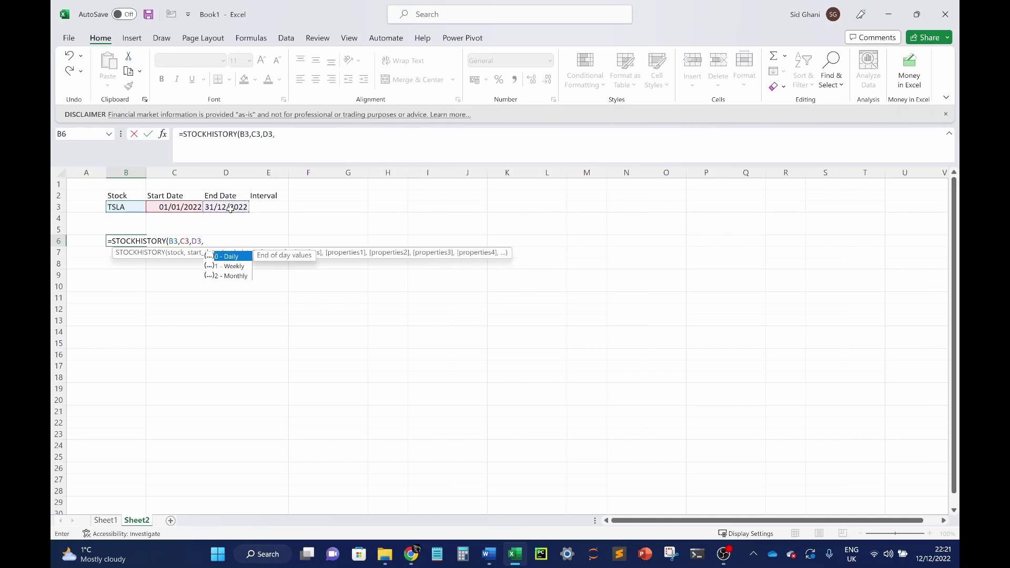
pyautogui.click(266, 209)
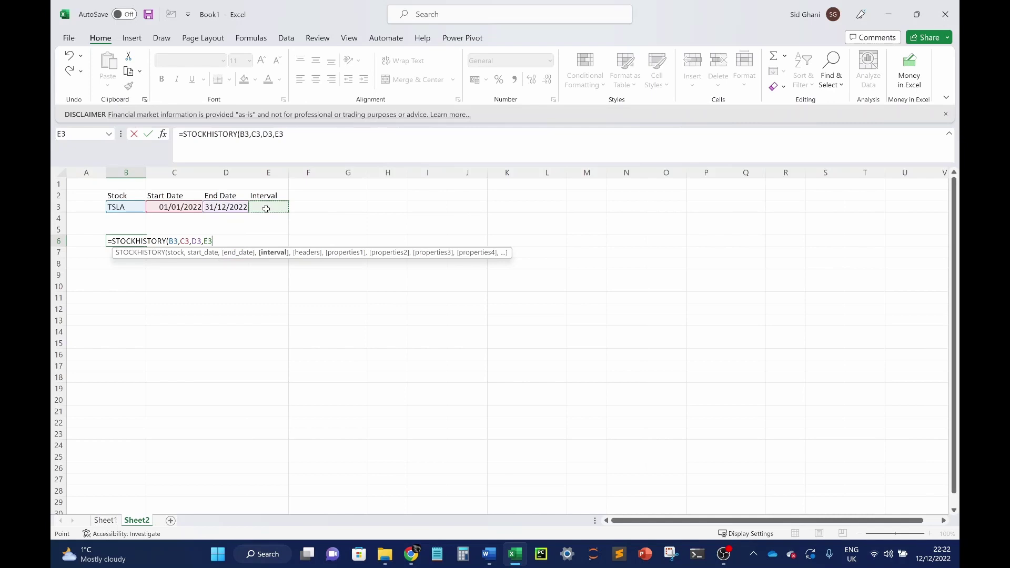
pyautogui.write(')')
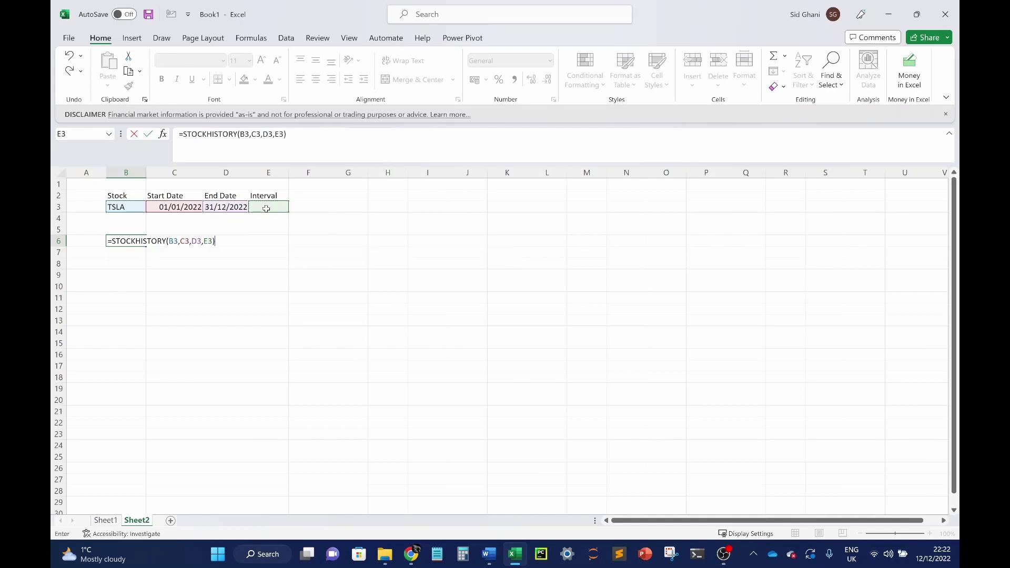
pyautogui.press('Return')
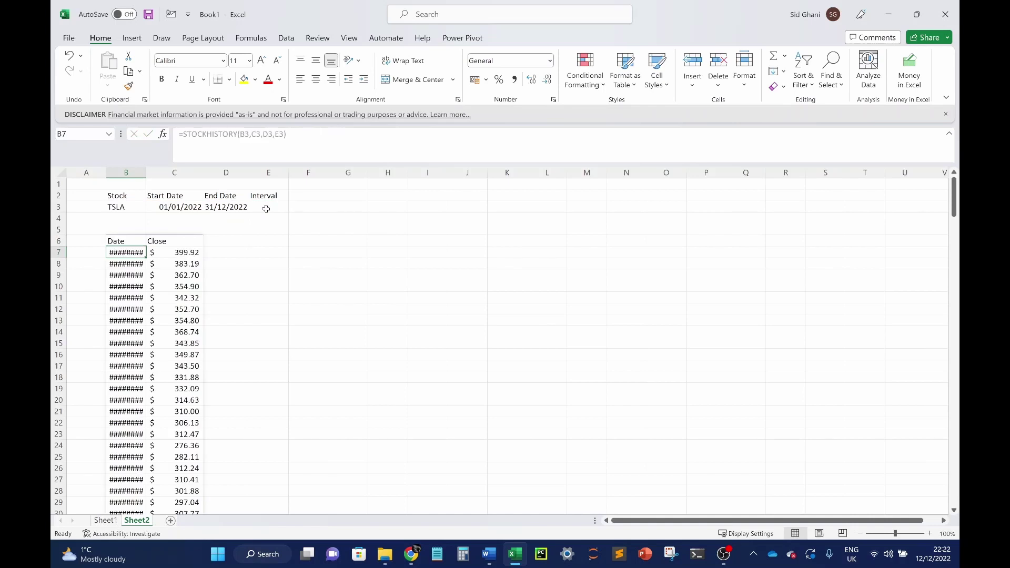
# Step: Autofit column B to show full dates and set the Interval in E3 to 0
pyautogui.click(266, 209)
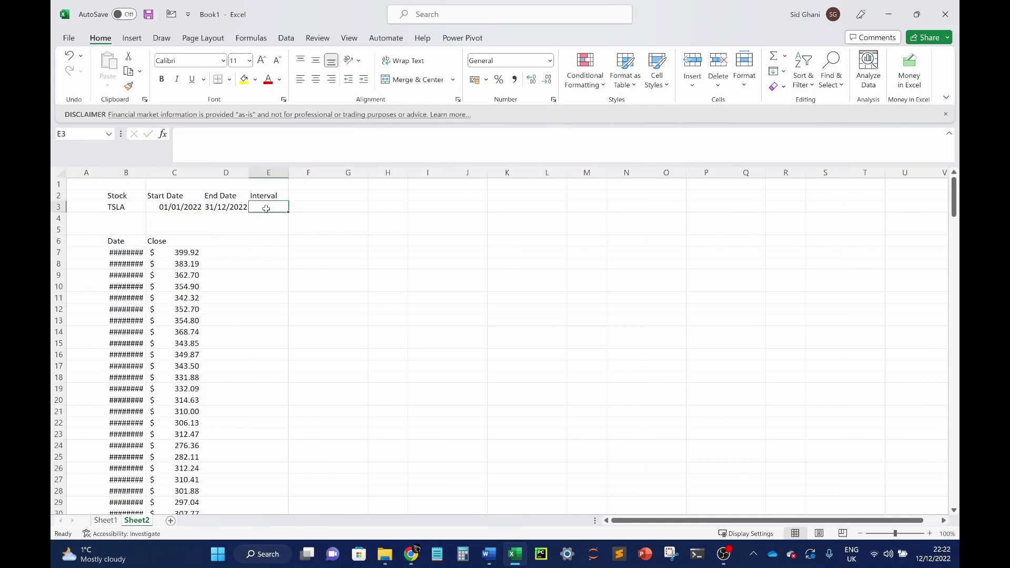
pyautogui.doubleClick(145, 172)
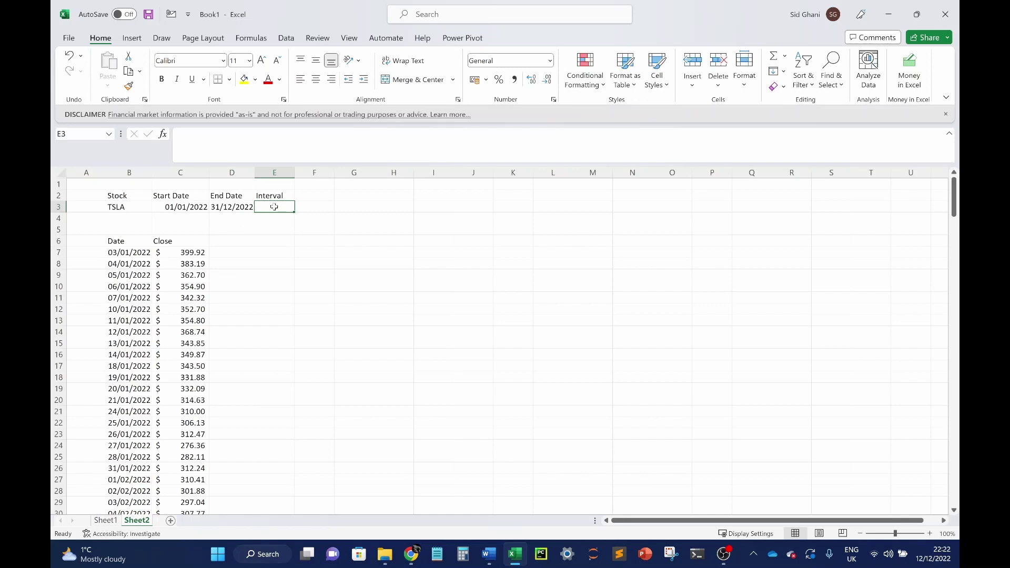
pyautogui.write('0')
pyautogui.press('Return')
pyautogui.click(265, 276)
pyautogui.click(124, 252)
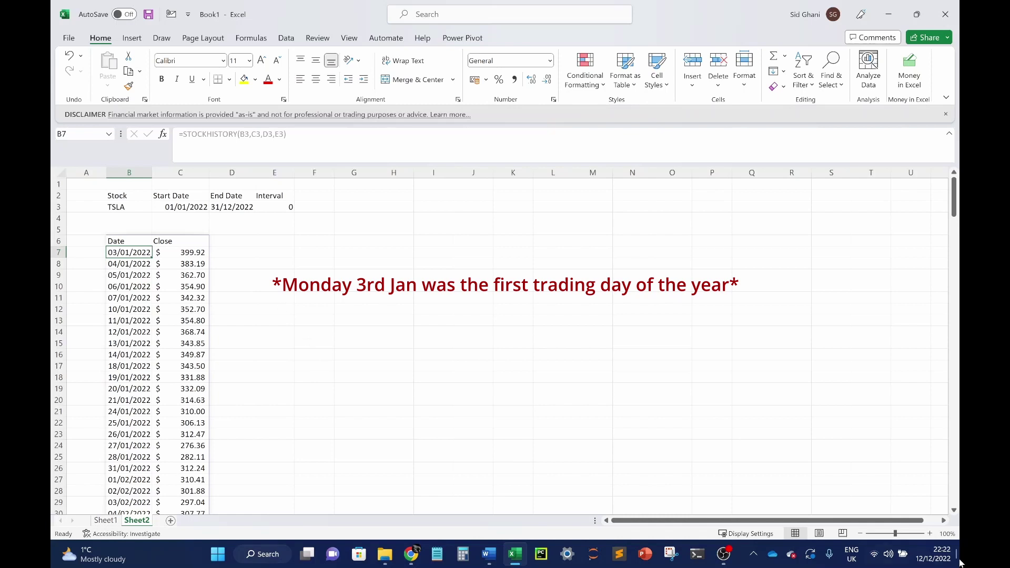
pyautogui.click(274, 274)
# Step: Scroll through the spilled daily prices to check the last date, 09/12/2022
pyautogui.scroll(-1, 194, 257)
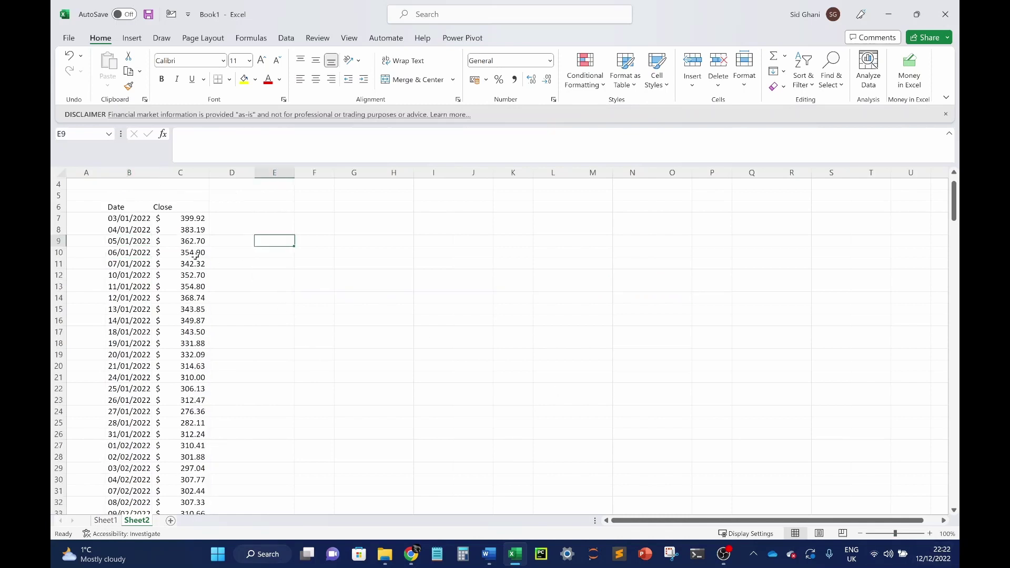
pyautogui.scroll(-1, 195, 256)
pyautogui.scroll(2, 195, 256)
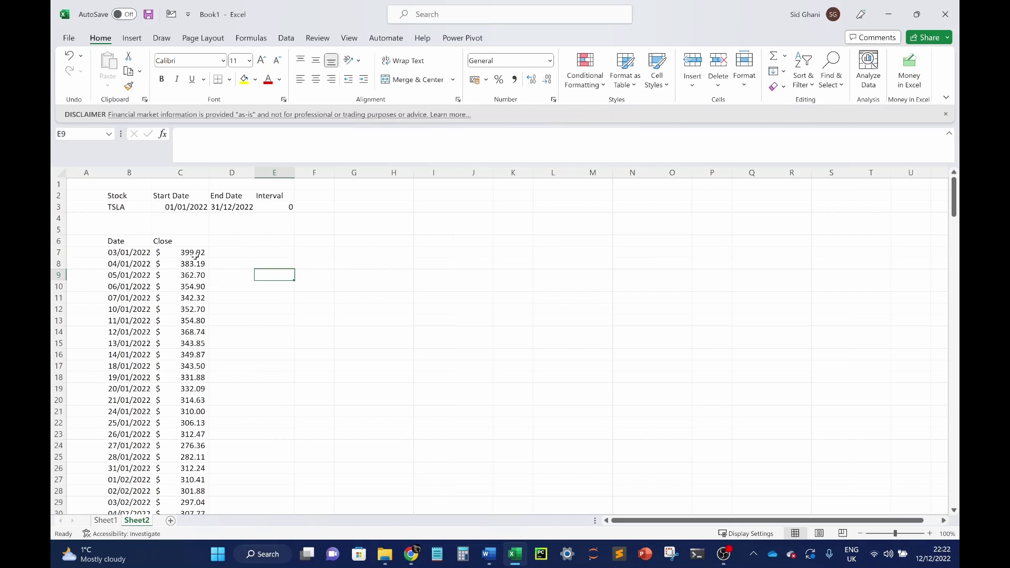
pyautogui.click(127, 261)
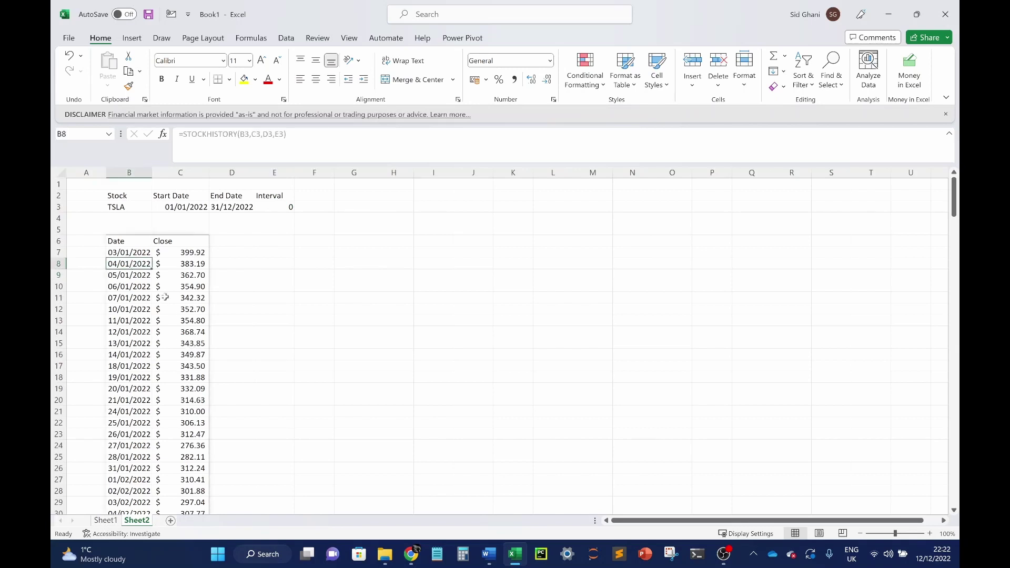
pyautogui.scroll(-20, 135, 295)
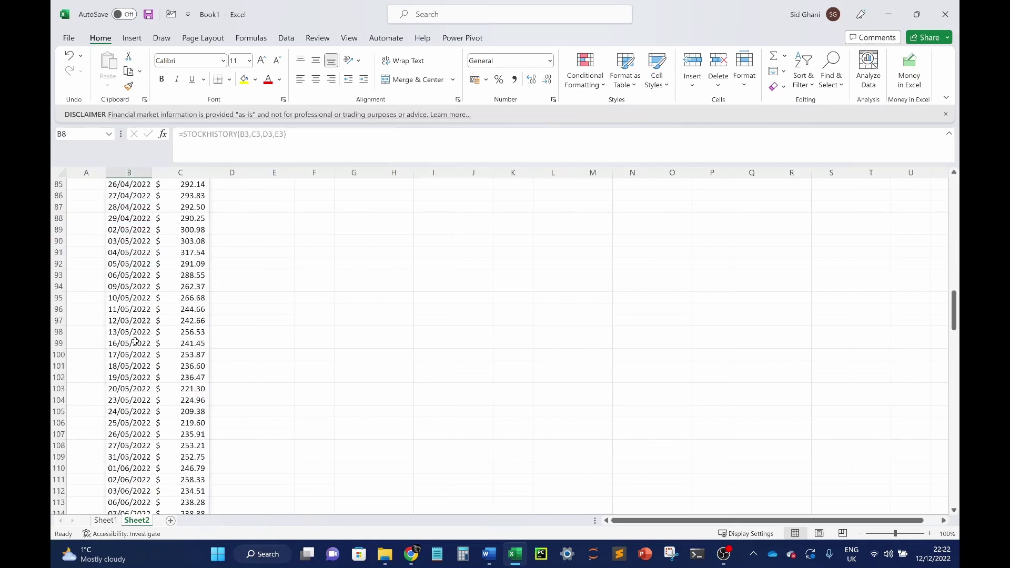
pyautogui.scroll(-20, 139, 333)
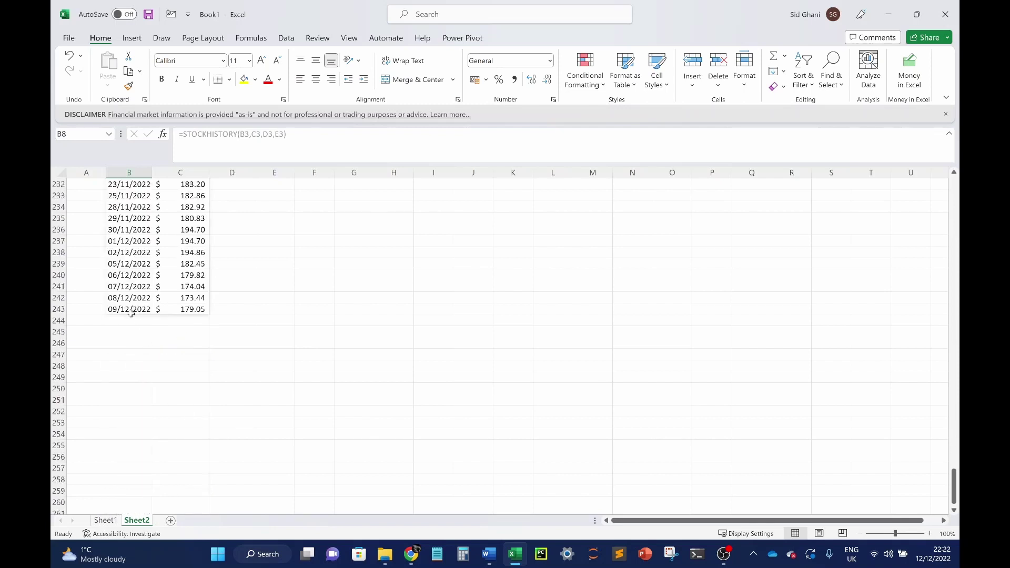
pyautogui.click(135, 310)
pyautogui.scroll(20, 184, 335)
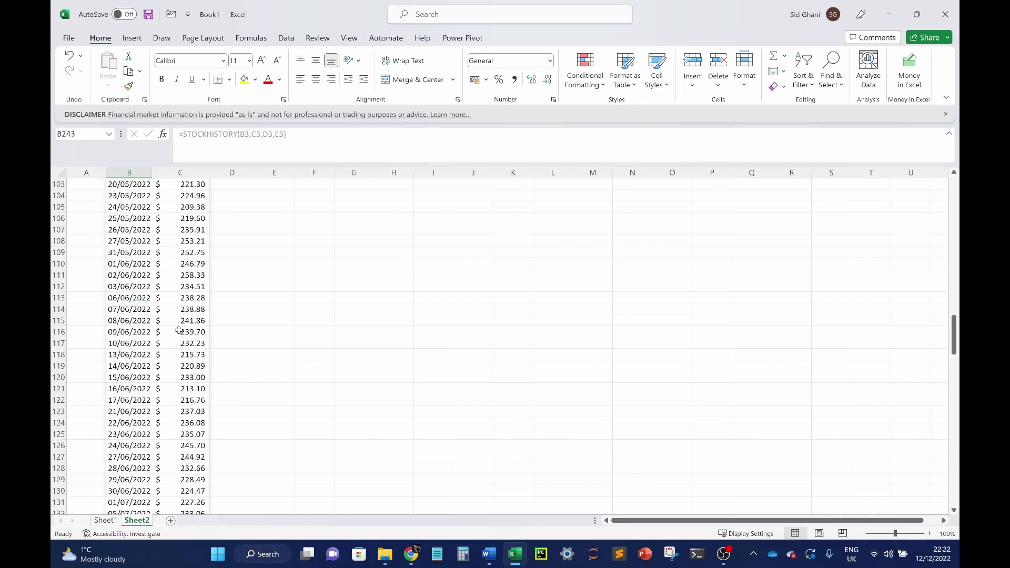
pyautogui.scroll(20, 177, 329)
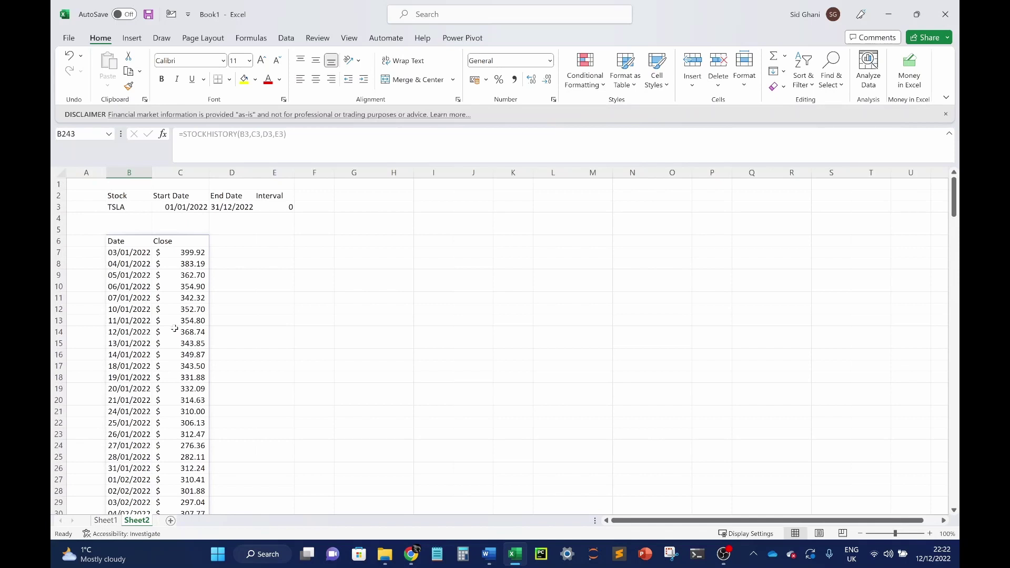
# Step: Set the Interval in E3 to 1 for weekly prices
pyautogui.click(284, 206)
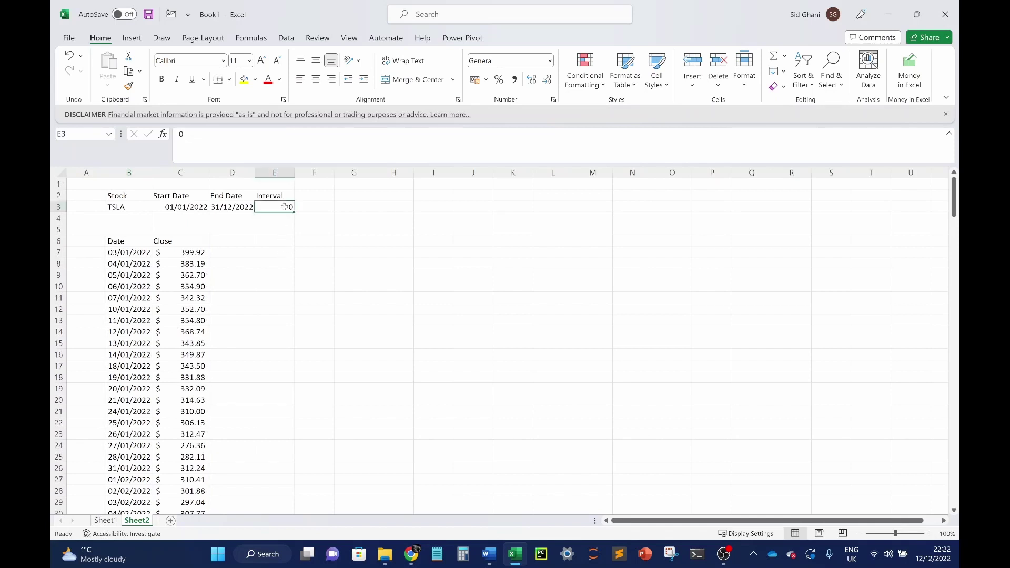
pyautogui.click(130, 253)
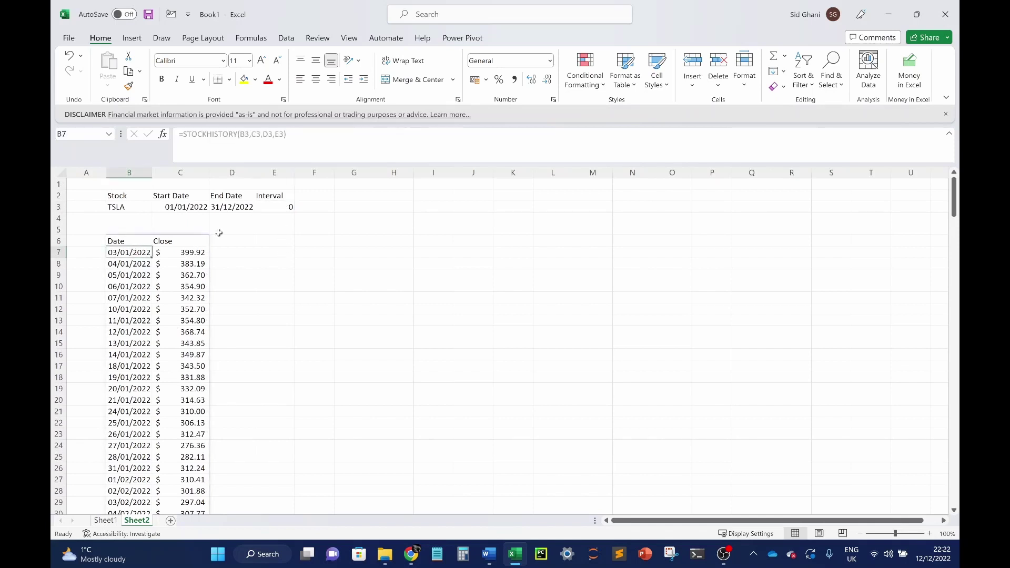
pyautogui.click(281, 208)
pyautogui.write('1')
pyautogui.press('Return')
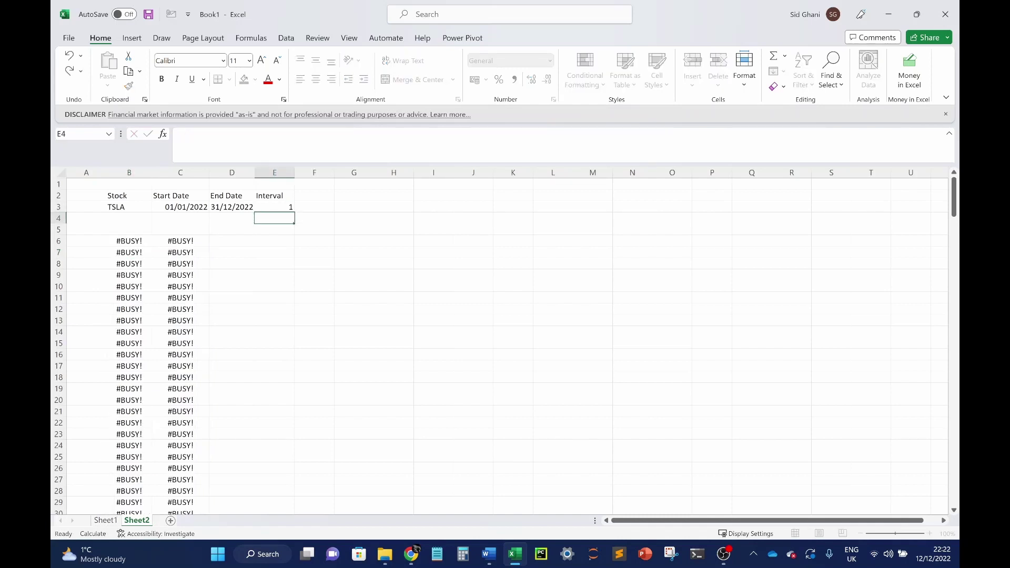
# Step: Set the Interval in E3 back to 0 for daily prices
pyautogui.click(272, 206)
pyautogui.write('0')
pyautogui.press('Return')
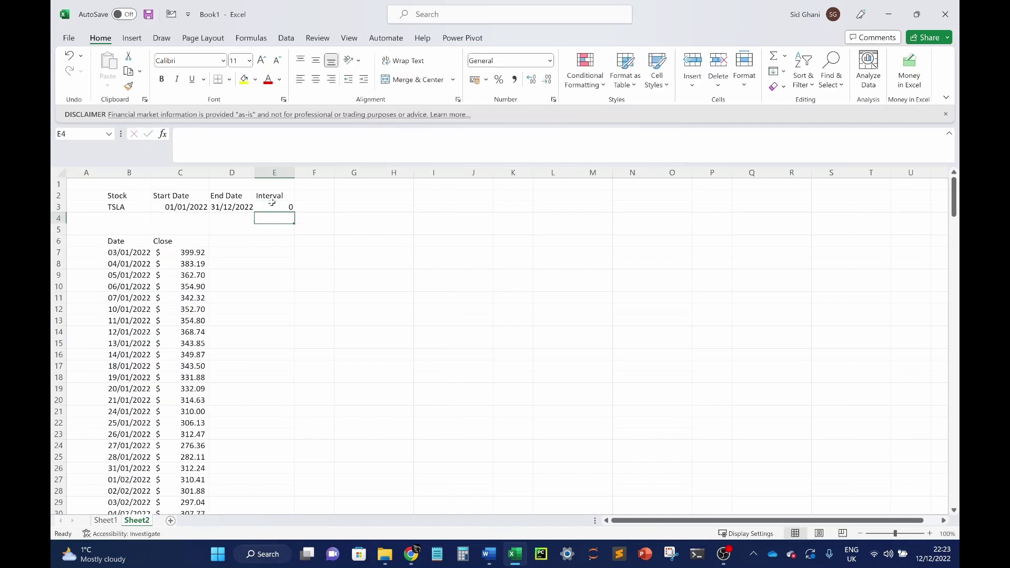
pyautogui.click(266, 257)
# Step: Select the dates and Close prices B7:C243 and insert a 2-D line chart
pyautogui.click(136, 253)
pyautogui.hotkey('shift', 'Right')
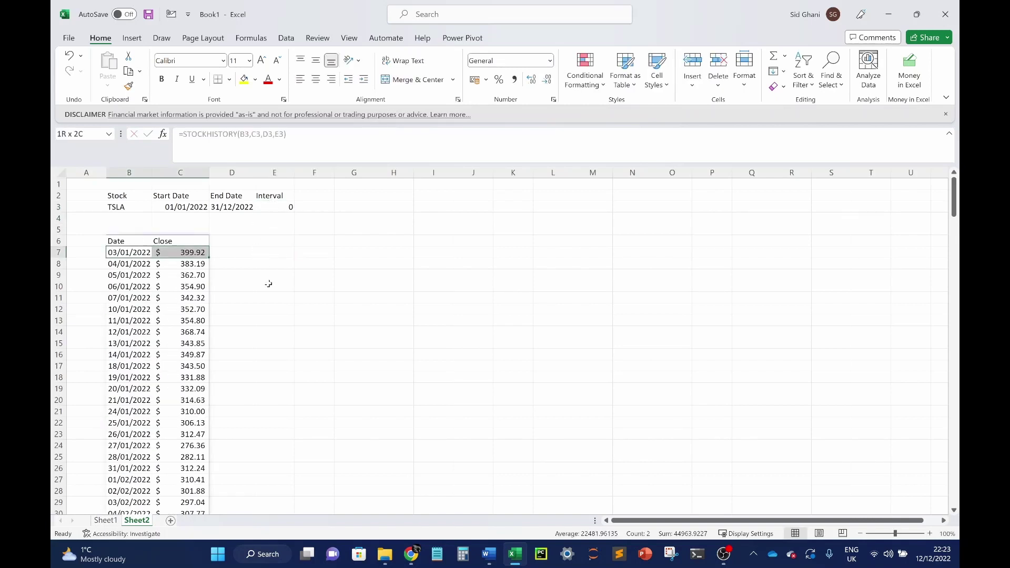
pyautogui.hotkey('ctrl', 'shift', 'Down')
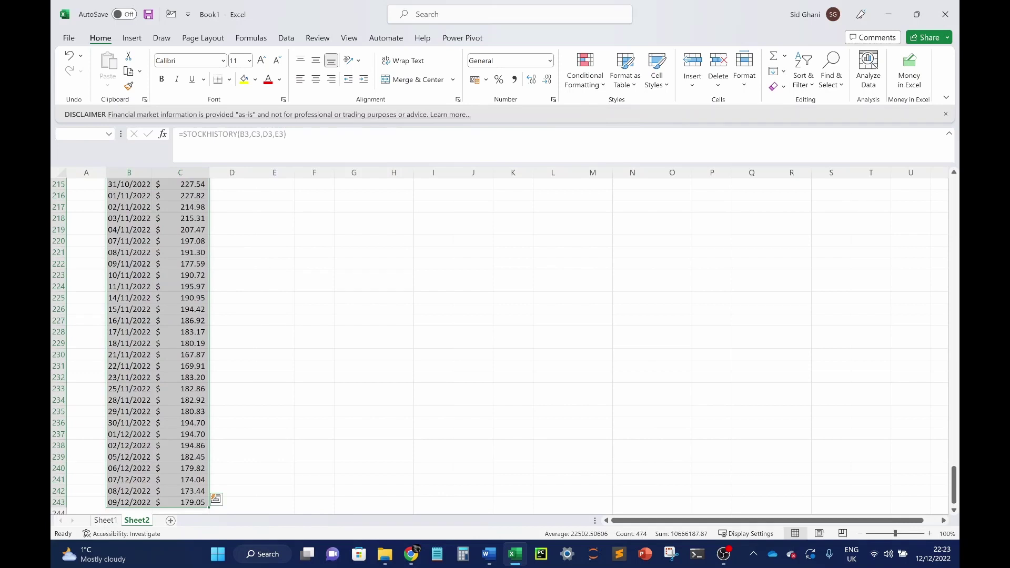
pyautogui.click(132, 39)
pyautogui.click(382, 71)
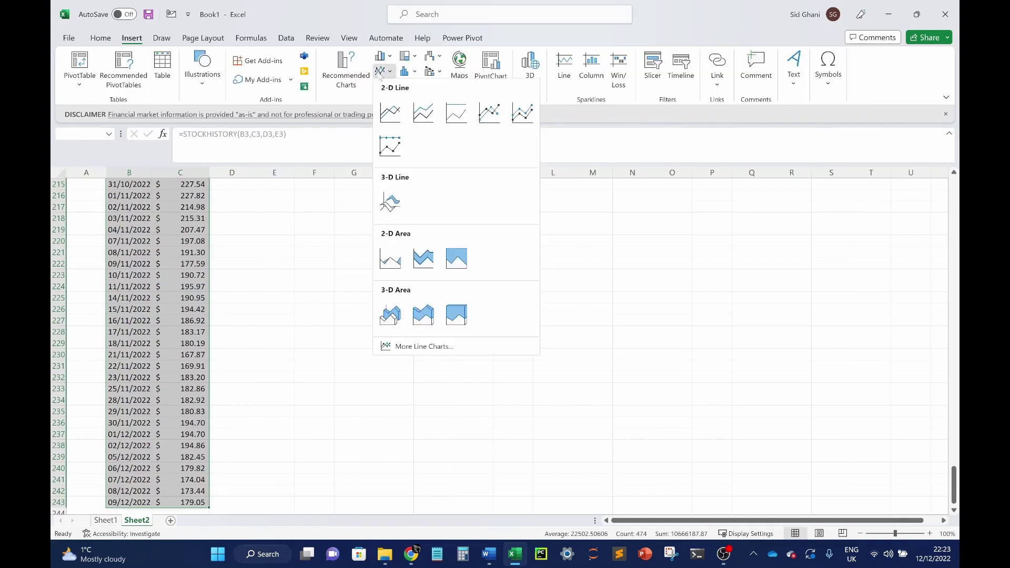
pyautogui.click(390, 112)
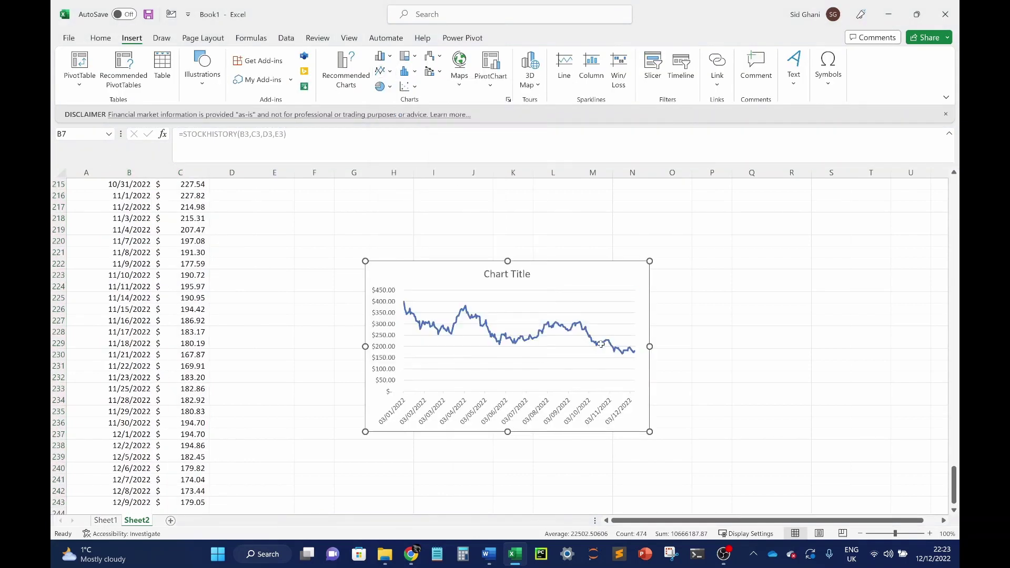
# Step: Drag the line chart beside the price data
pyautogui.moveTo(546, 261); pyautogui.dragTo(447, 231)
pyautogui.scroll(7, 437, 377)
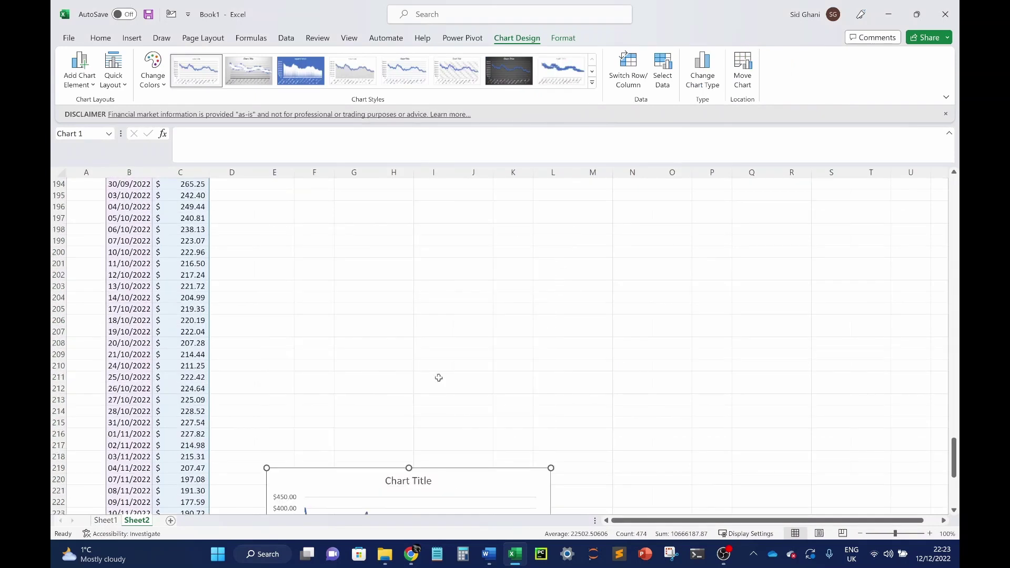
pyautogui.moveTo(473, 475); pyautogui.dragTo(429, 195)
pyautogui.scroll(7, 474, 284)
pyautogui.scroll(-5, 465, 287)
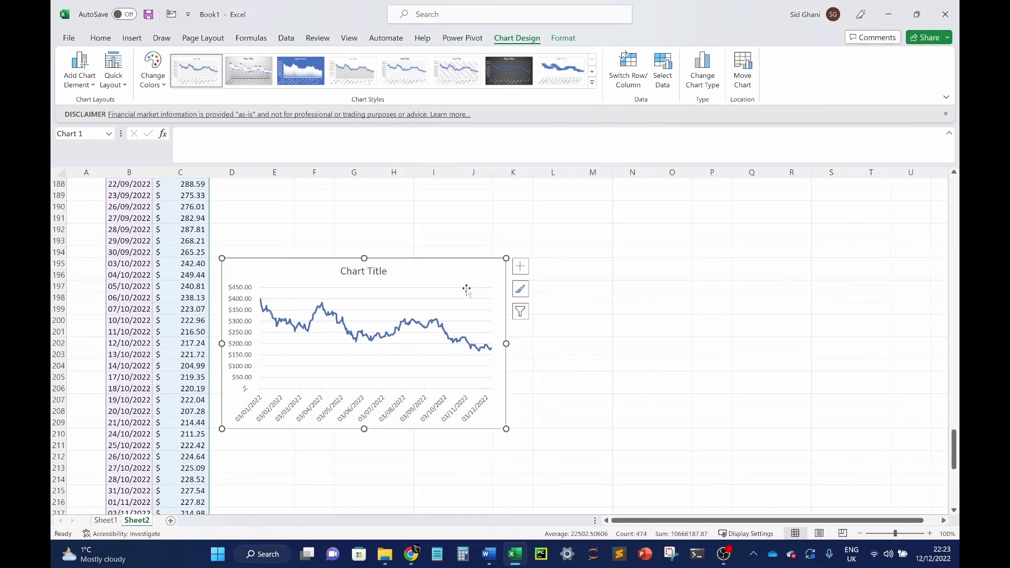
pyautogui.click(354, 230)
pyautogui.scroll(20, 251, 230)
pyautogui.scroll(11, 178, 240)
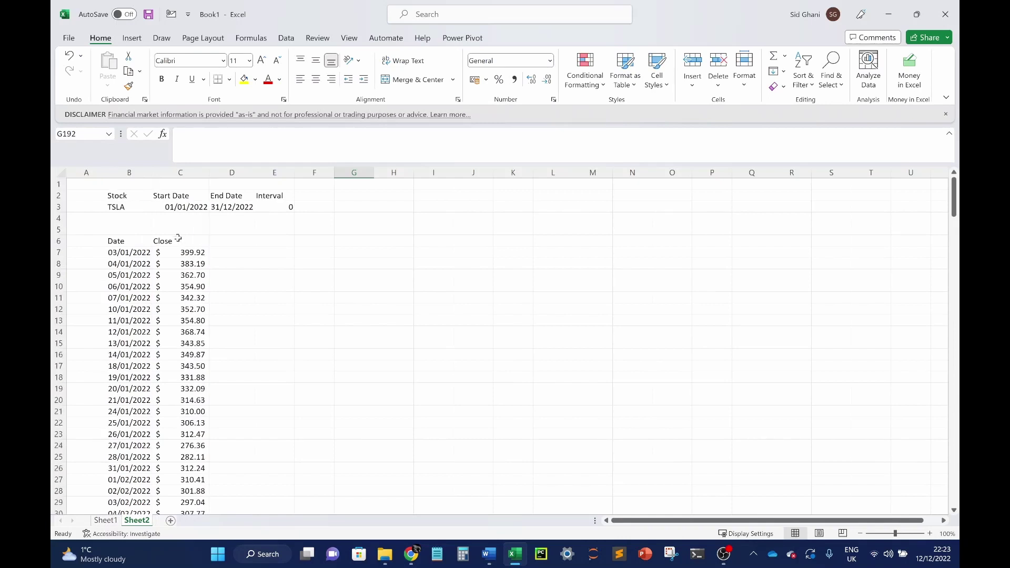
# Step: Set the Interval in E3 to 1 and check the first weekly dates
pyautogui.click(287, 206)
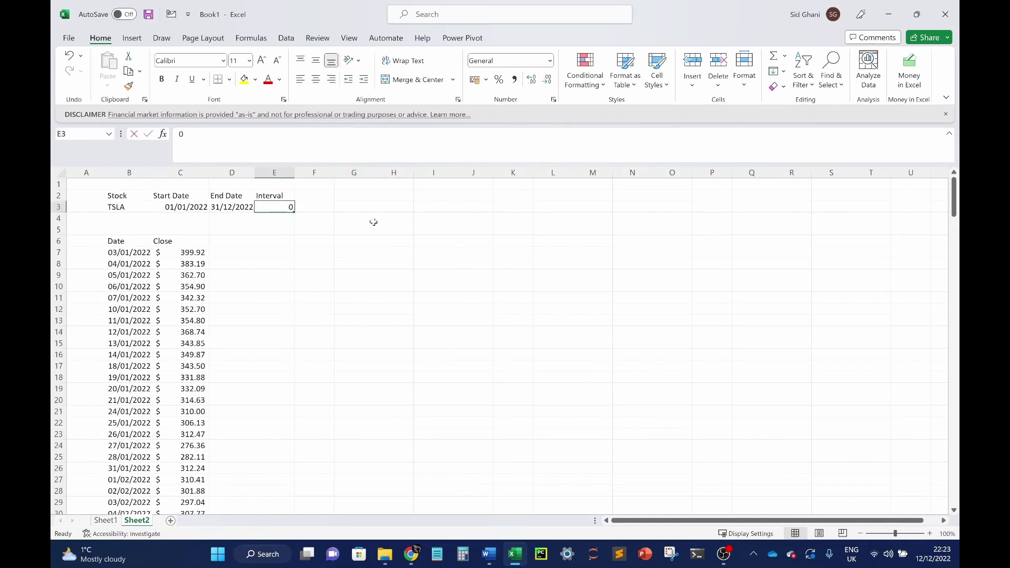
pyautogui.write('1')
pyautogui.press('Return')
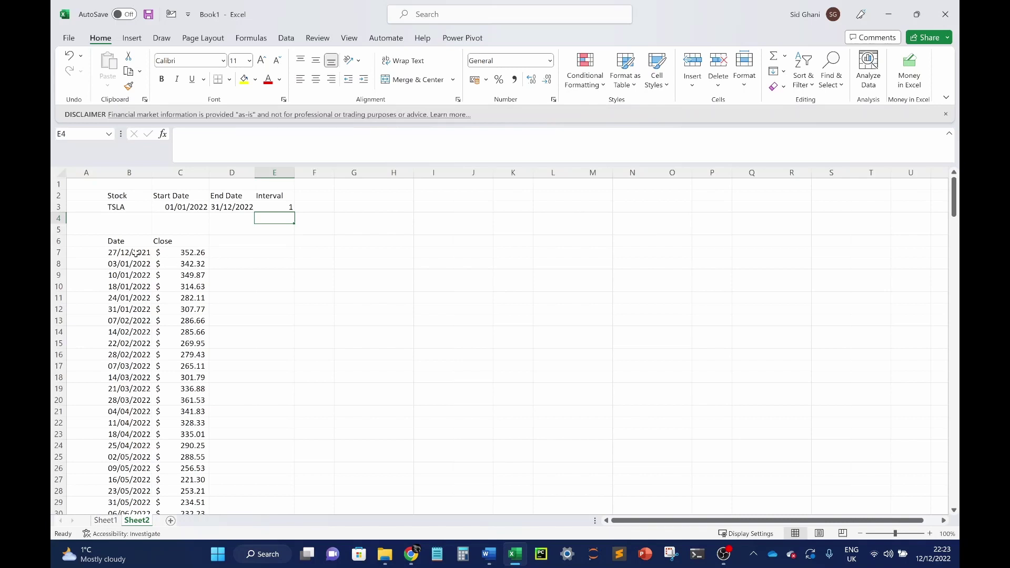
pyautogui.moveTo(135, 253); pyautogui.dragTo(140, 367)
pyautogui.click(308, 266)
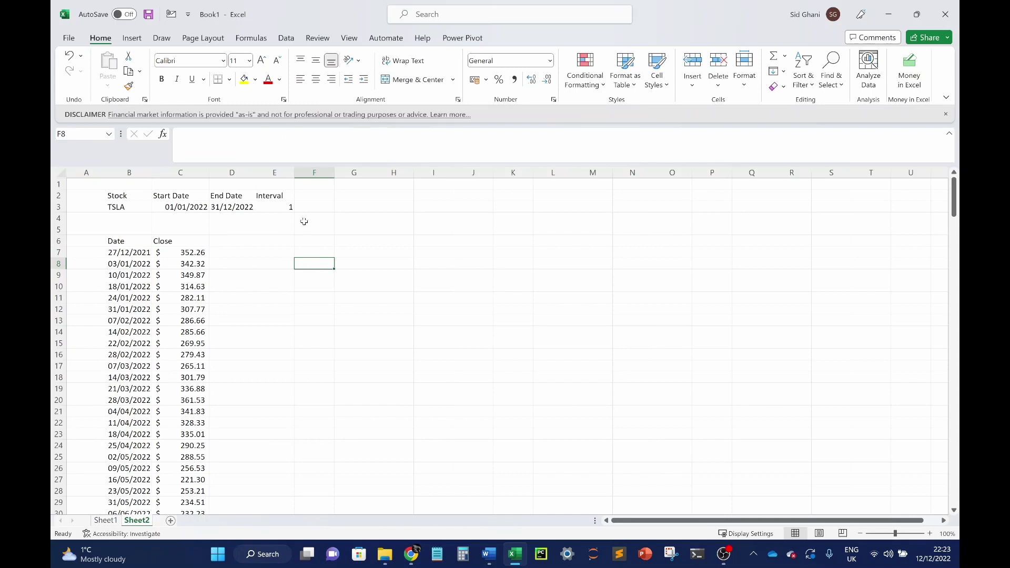
# Step: Set the Interval to 2 for monthly prices and select dates and closes B7:C18
pyautogui.click(283, 210)
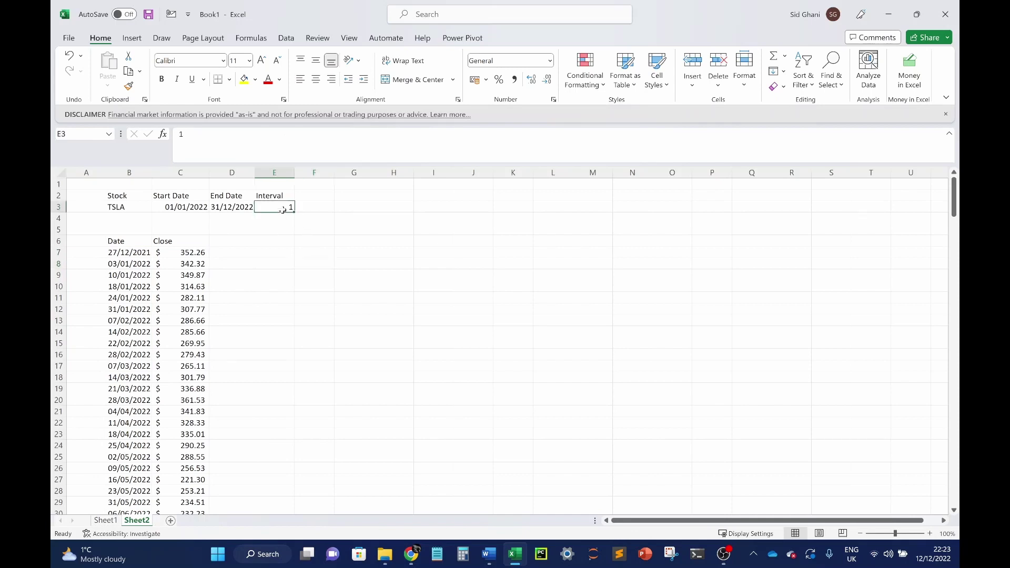
pyautogui.write('2')
pyautogui.press('Return')
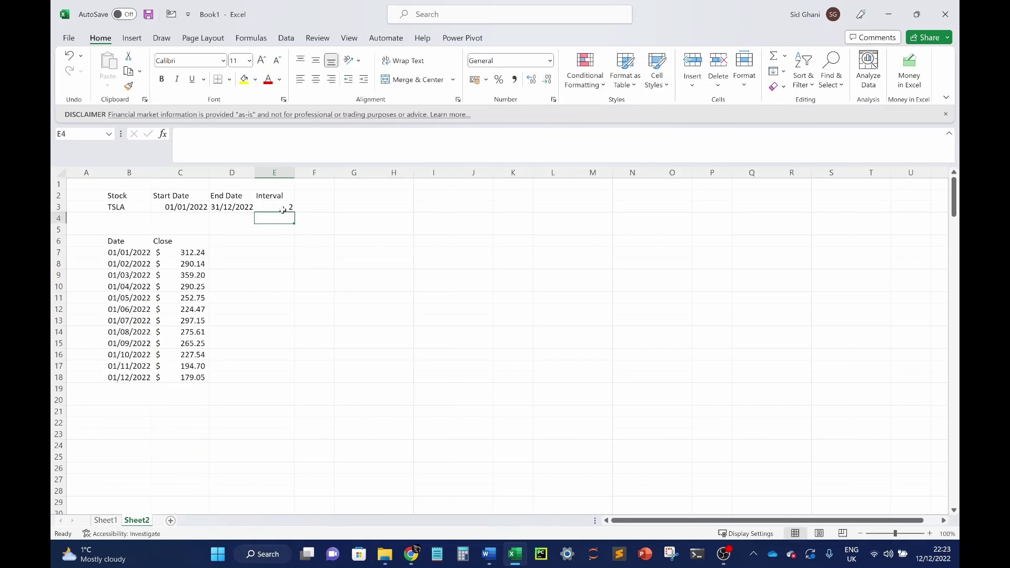
pyautogui.click(301, 265)
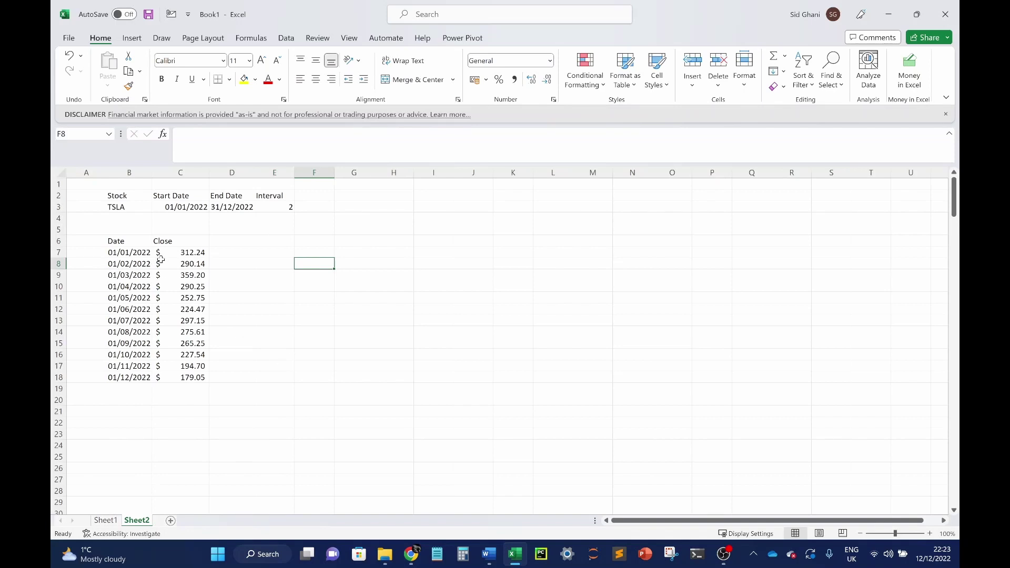
pyautogui.click(136, 254)
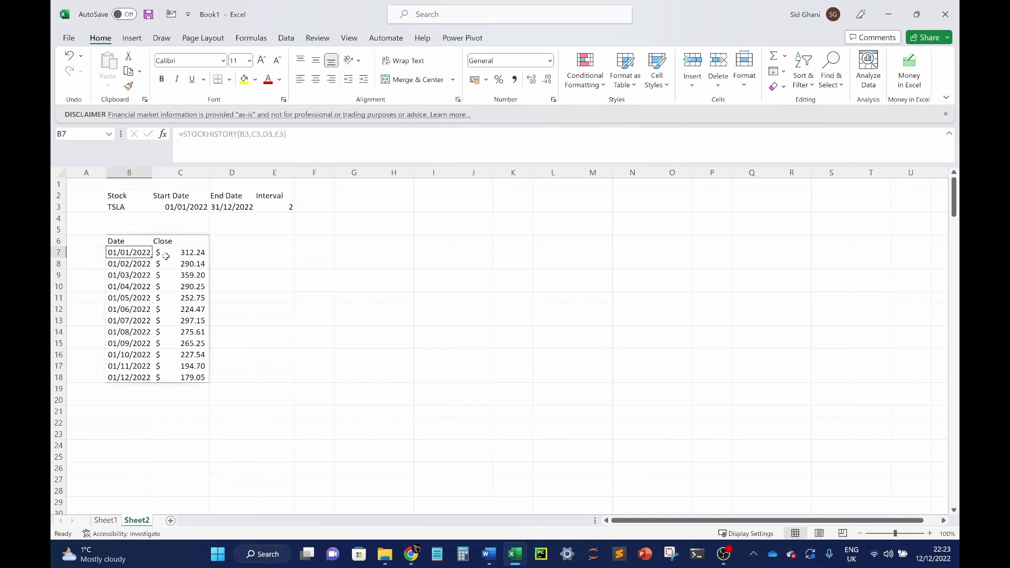
pyautogui.click(200, 257)
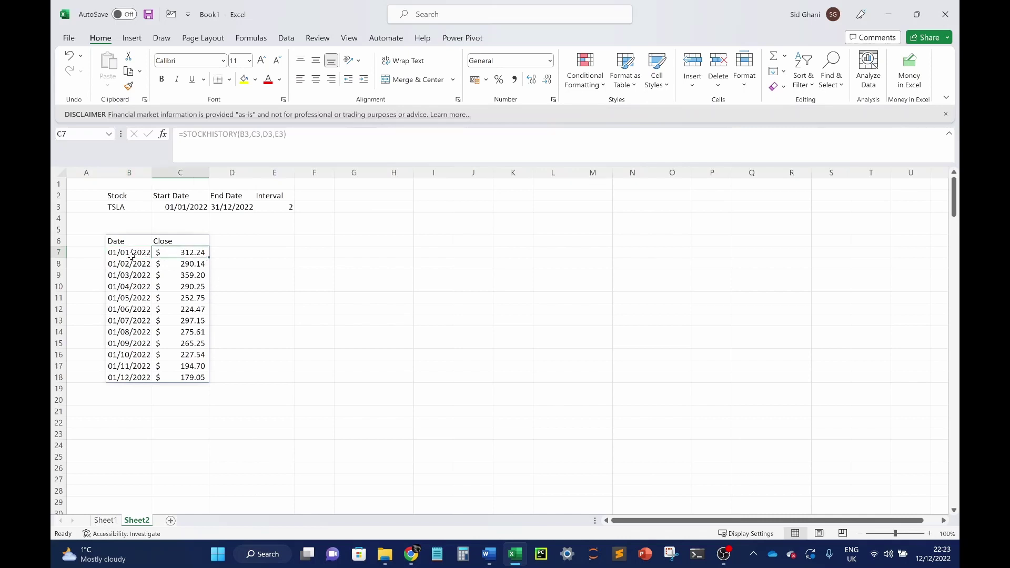
pyautogui.moveTo(132, 256); pyautogui.dragTo(169, 379)
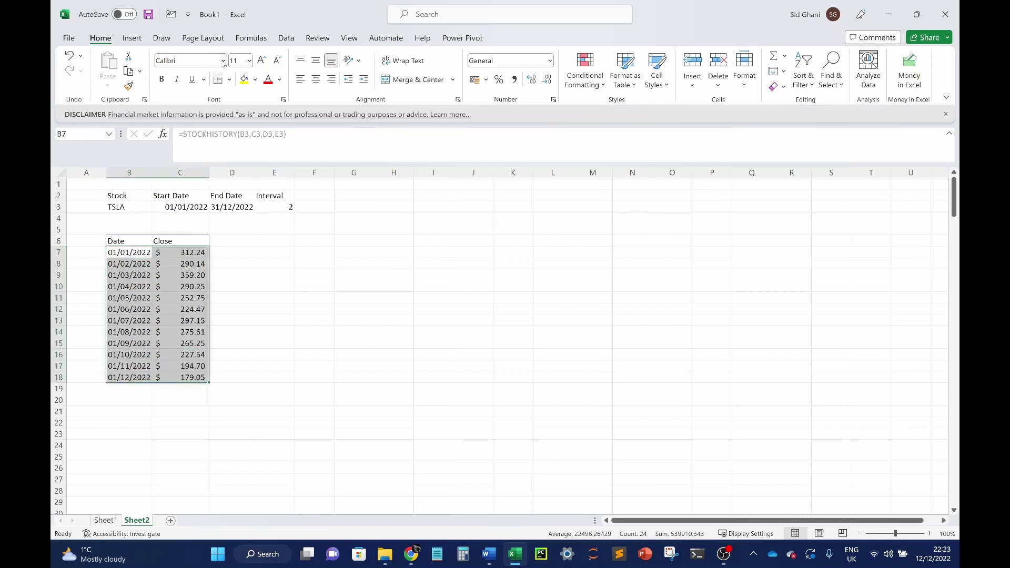
# Step: Insert a basic 2-D line chart of the twelve monthly TSLA closes
pyautogui.click(136, 38)
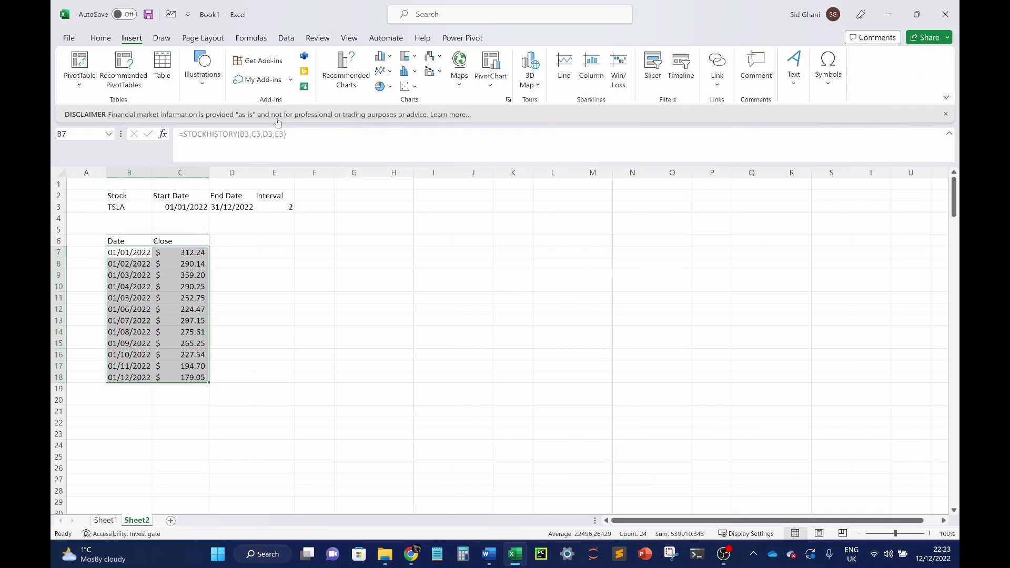
pyautogui.click(382, 71)
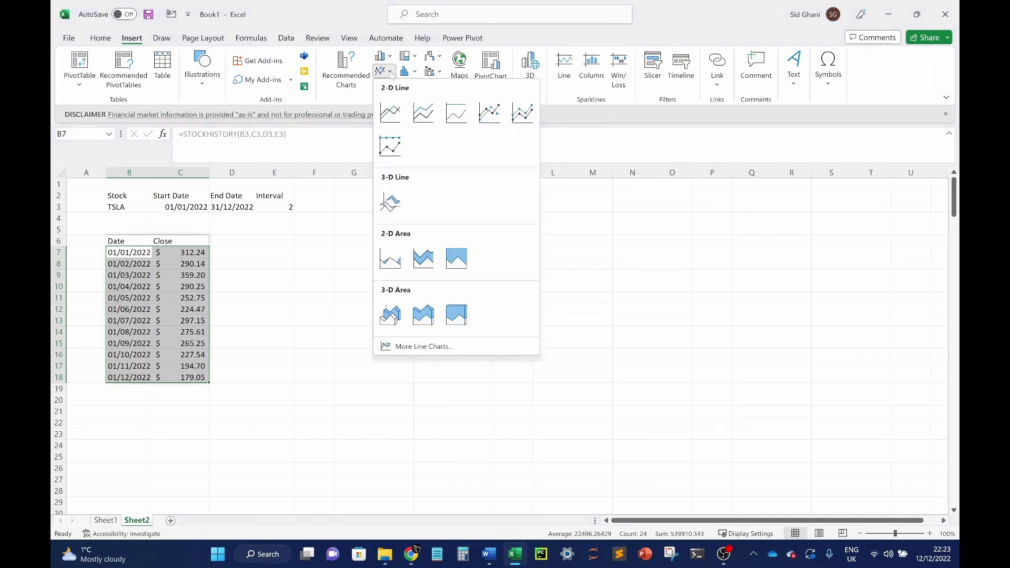
pyautogui.click(395, 116)
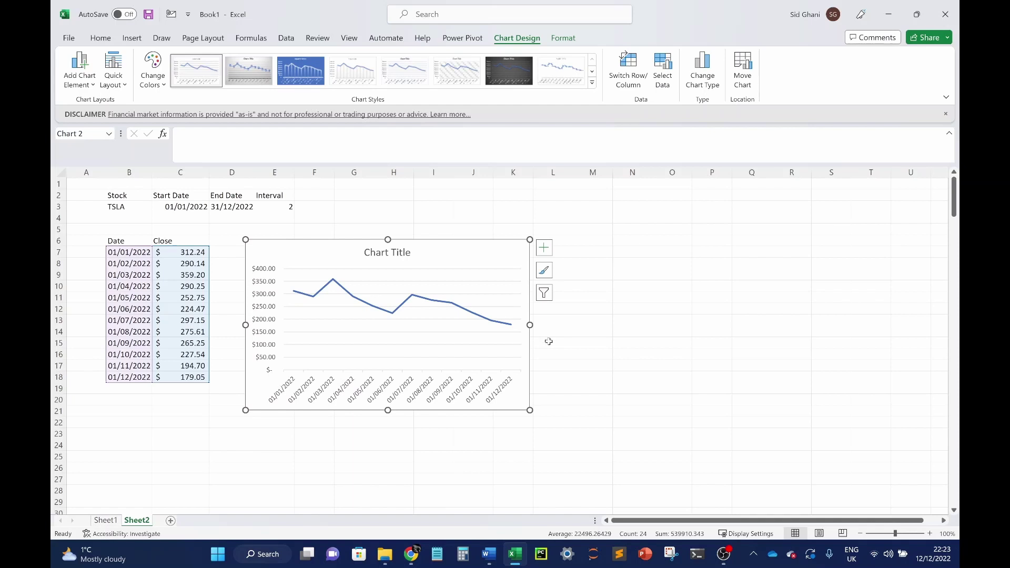
# Step: Turn on Smoothed line for the price series in Format Data Series
pyautogui.rightClick(444, 305)
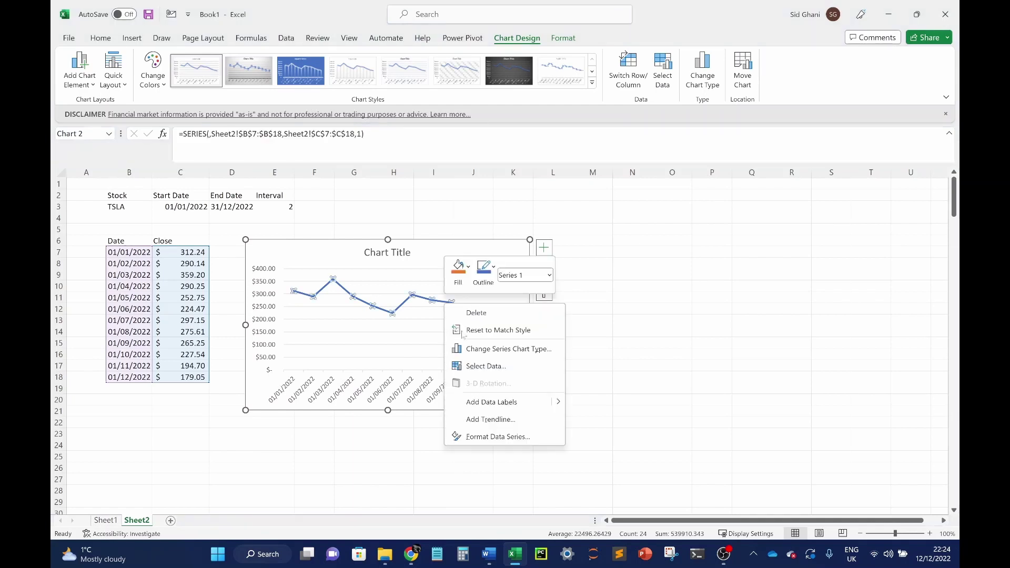
pyautogui.click(491, 440)
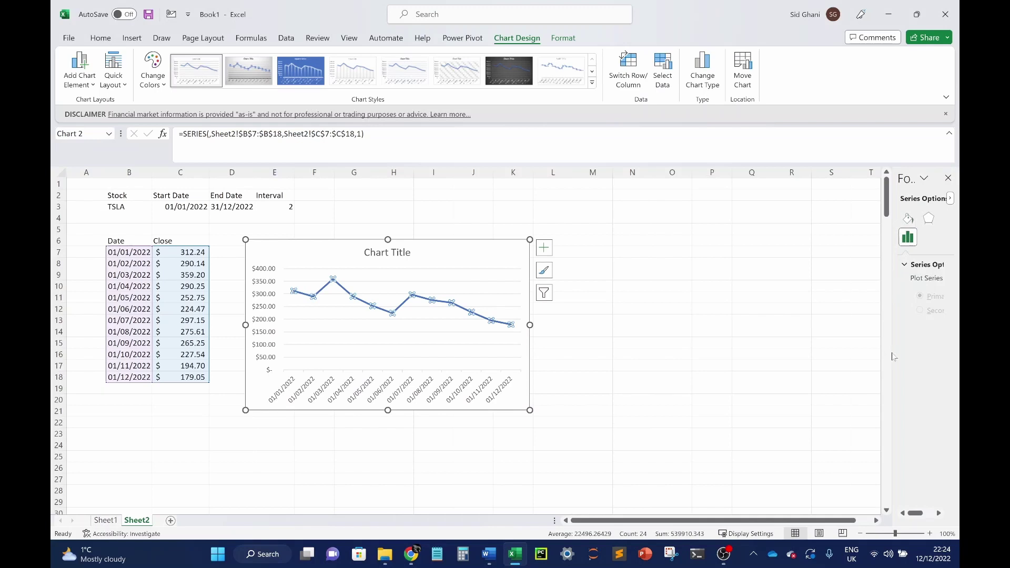
pyautogui.moveTo(893, 356); pyautogui.dragTo(778, 355)
pyautogui.click(793, 218)
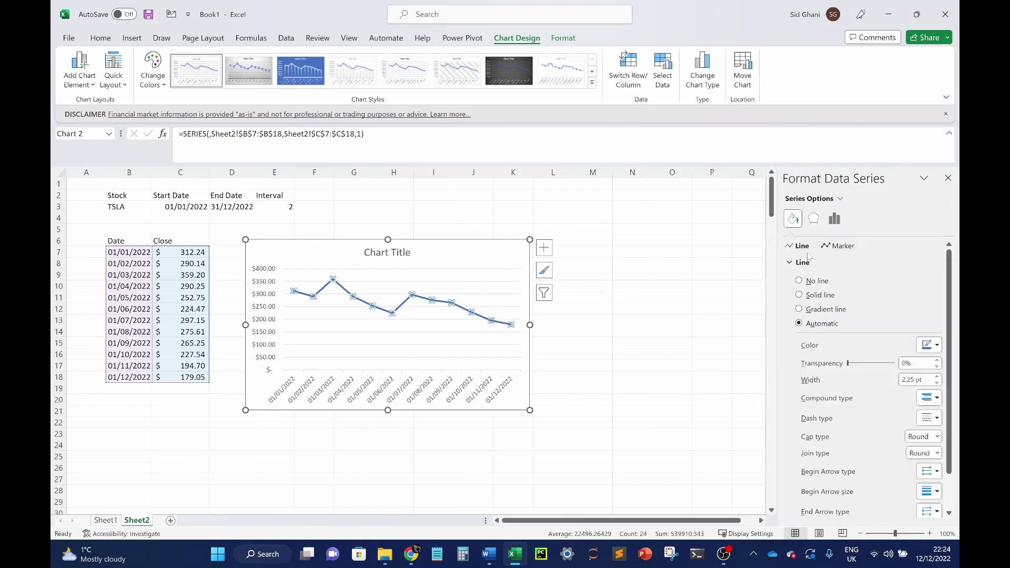
pyautogui.scroll(-2, 868, 368)
pyautogui.click(805, 506)
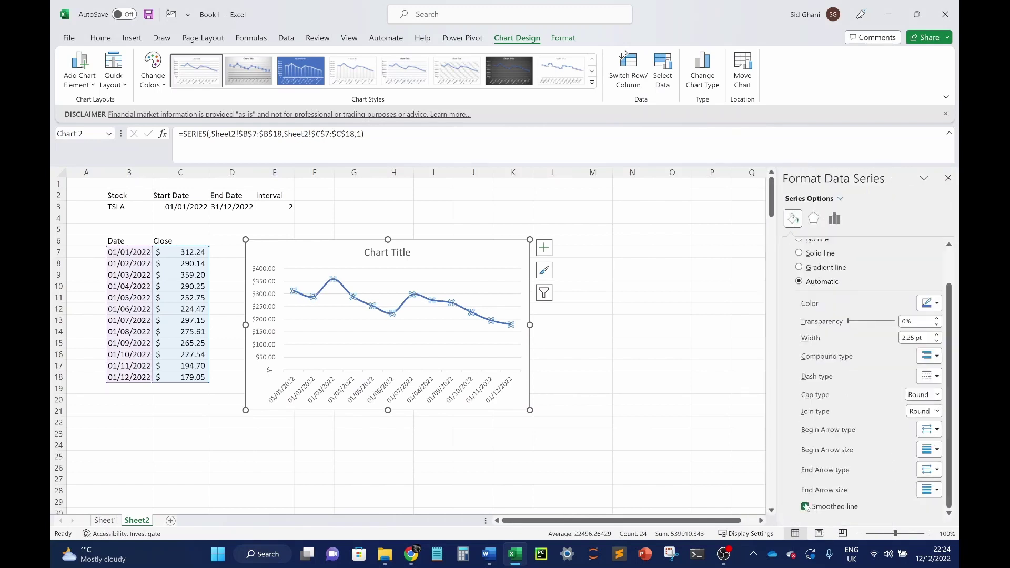
pyautogui.click(605, 352)
# Step: Add a trendline to the chart from the chart elements list
pyautogui.rightClick(446, 305)
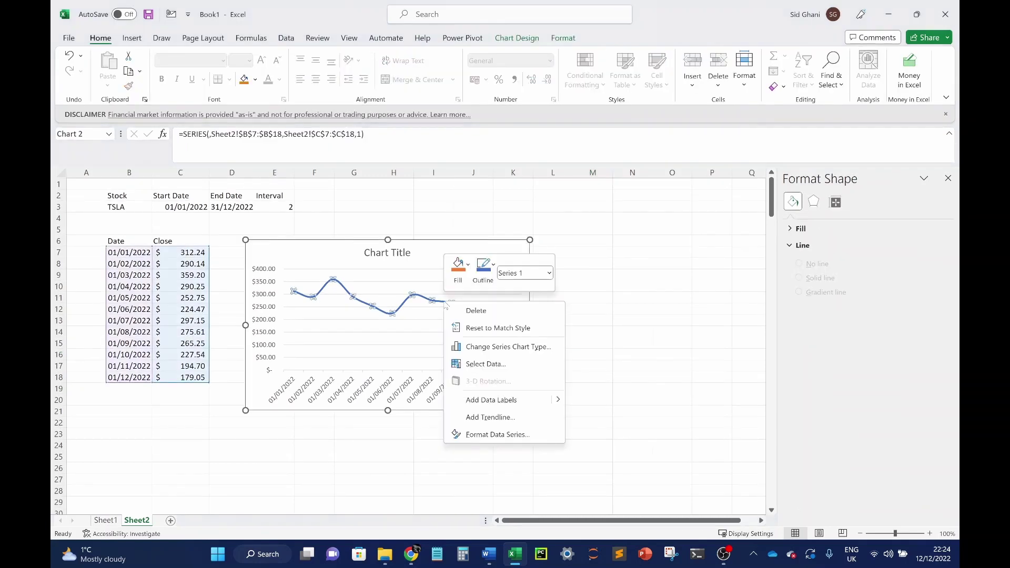
pyautogui.press('Escape')
pyautogui.click(497, 244)
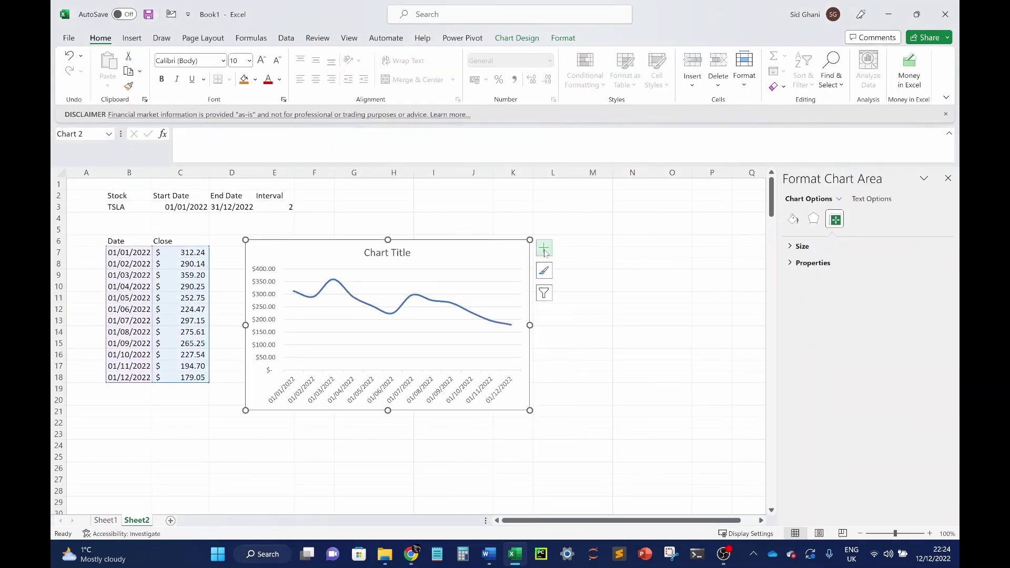
pyautogui.click(544, 247)
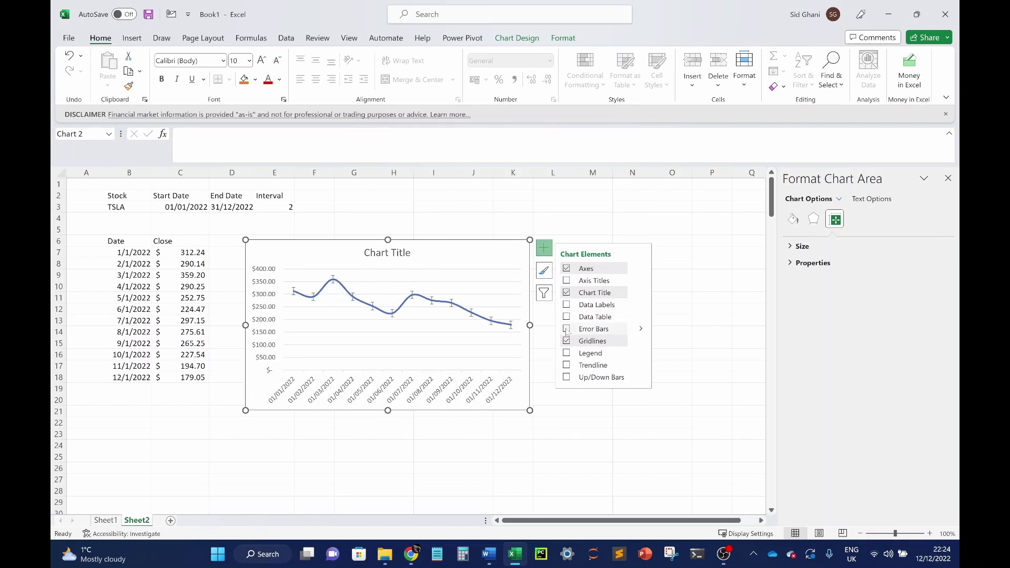
pyautogui.click(567, 367)
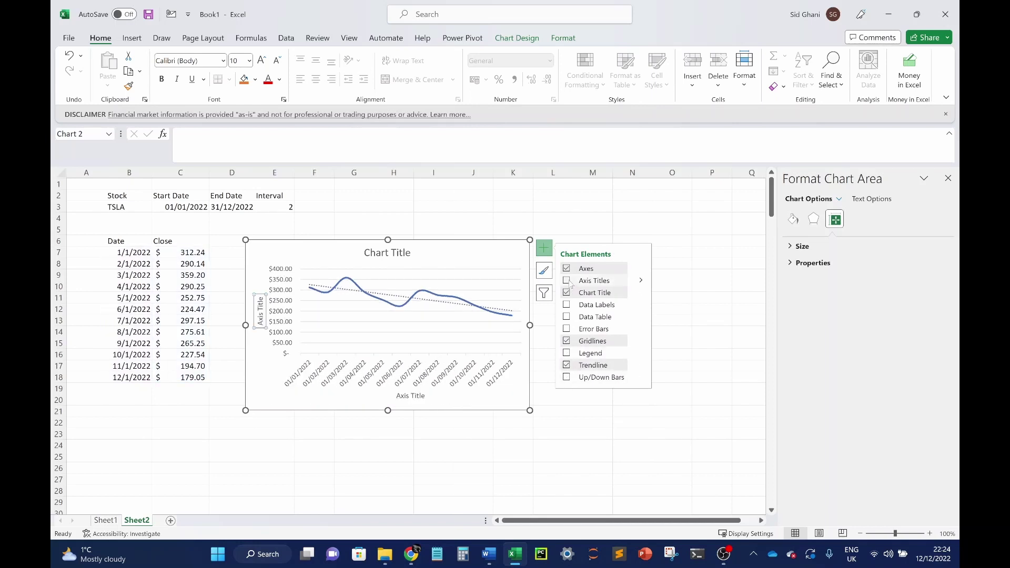
# Step: Enlarge the chart by dragging its corner out toward column N
pyautogui.click(547, 444)
pyautogui.click(524, 408)
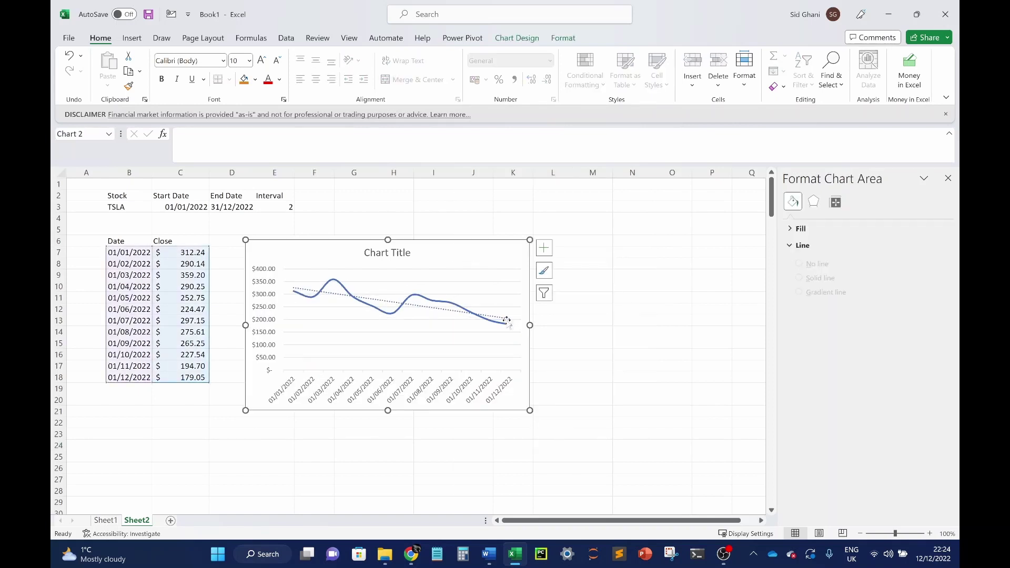
pyautogui.moveTo(527, 410); pyautogui.dragTo(631, 416)
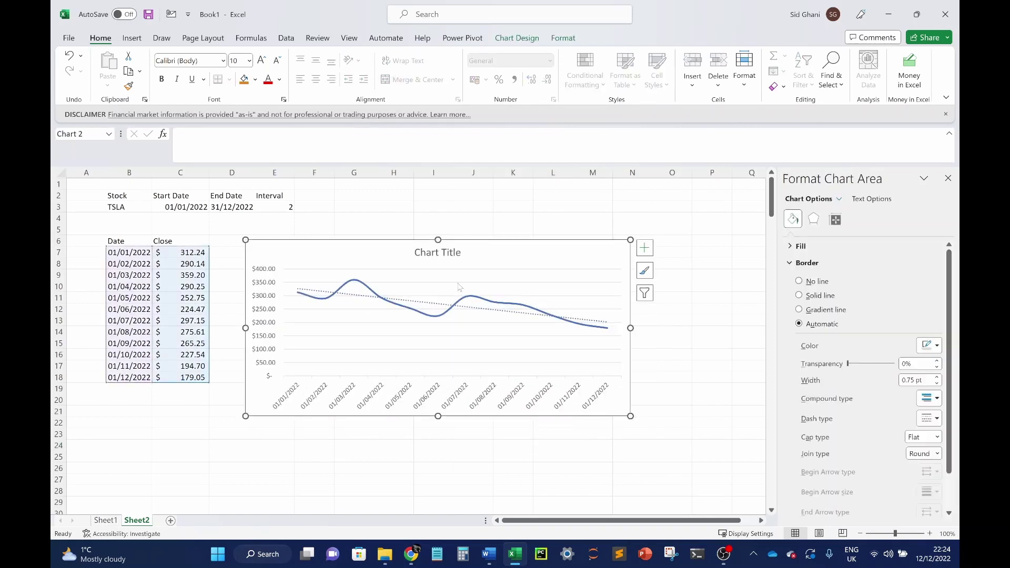
# Step: Replace the placeholder chart title with 'Share Price - Tesla YTD'
pyautogui.click(422, 246)
pyautogui.click(447, 253)
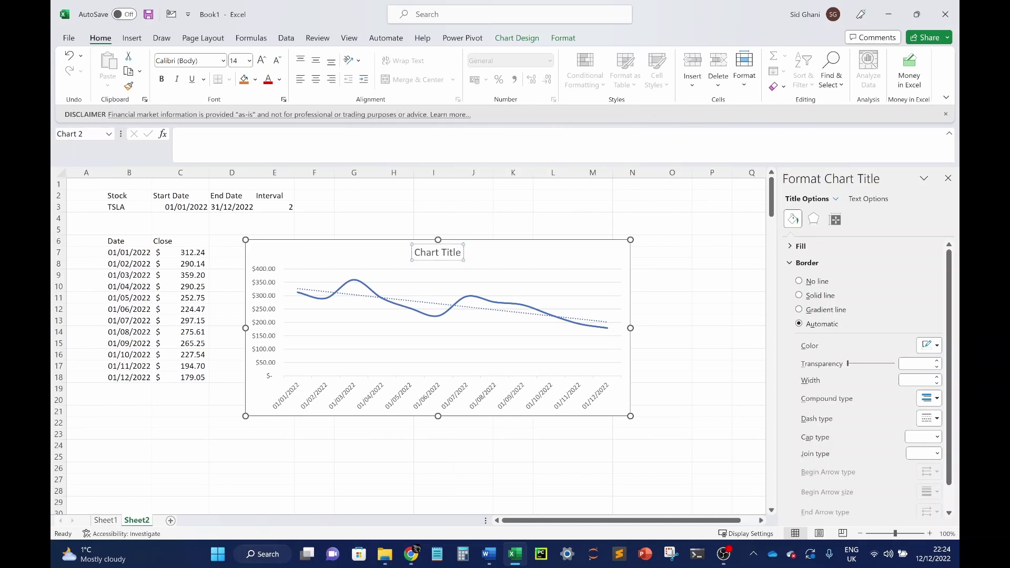
pyautogui.moveTo(464, 252); pyautogui.dragTo(401, 248)
pyautogui.press('BackSpace')
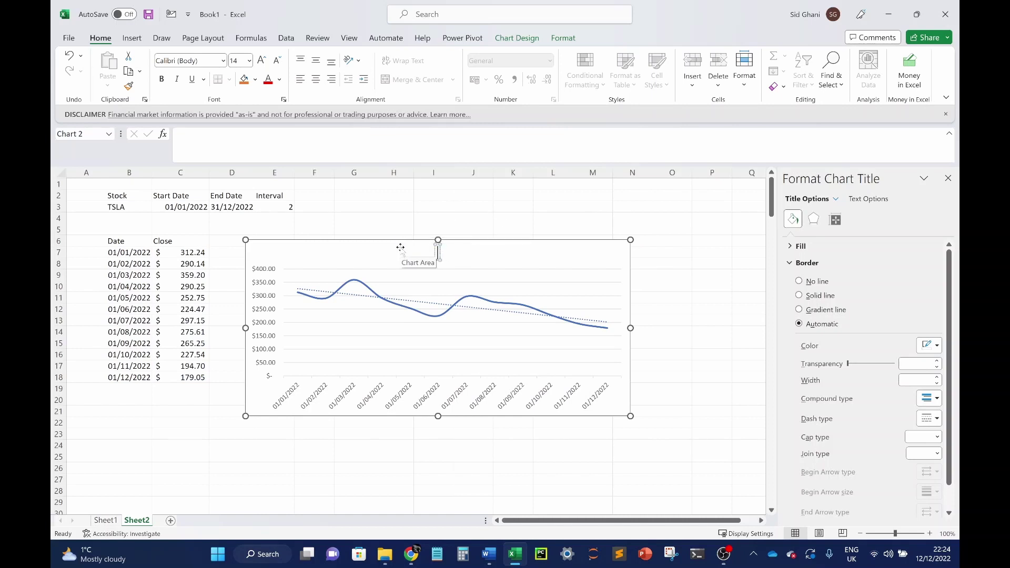
pyautogui.write('Share Price - Tesla')
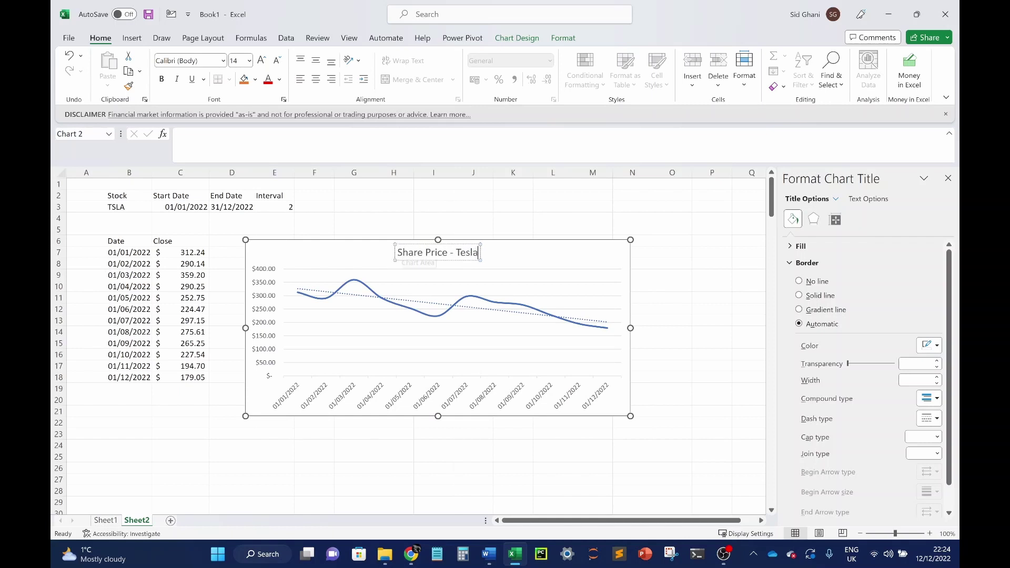
pyautogui.write(' YTD')
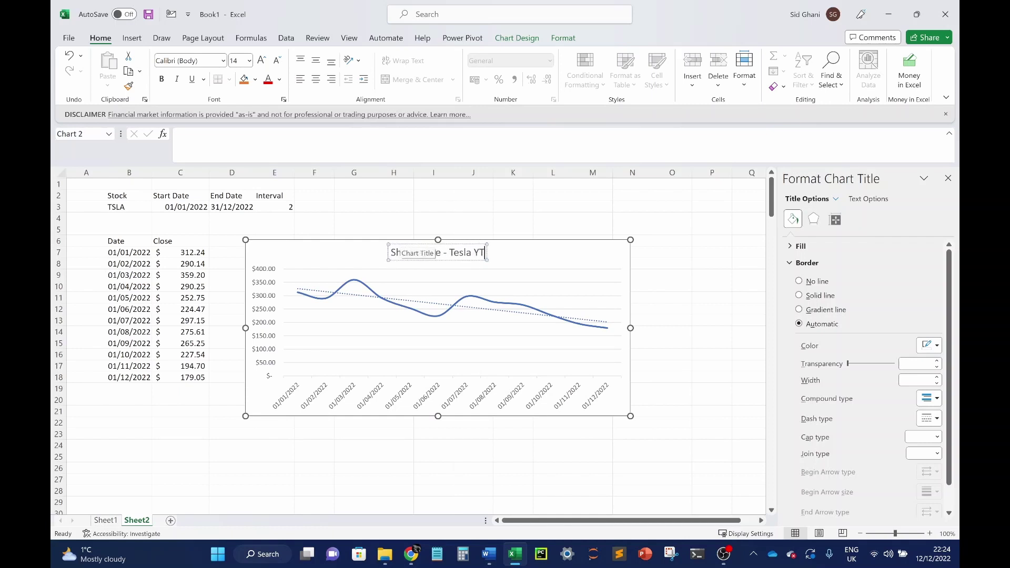
pyautogui.click(619, 221)
pyautogui.click(578, 259)
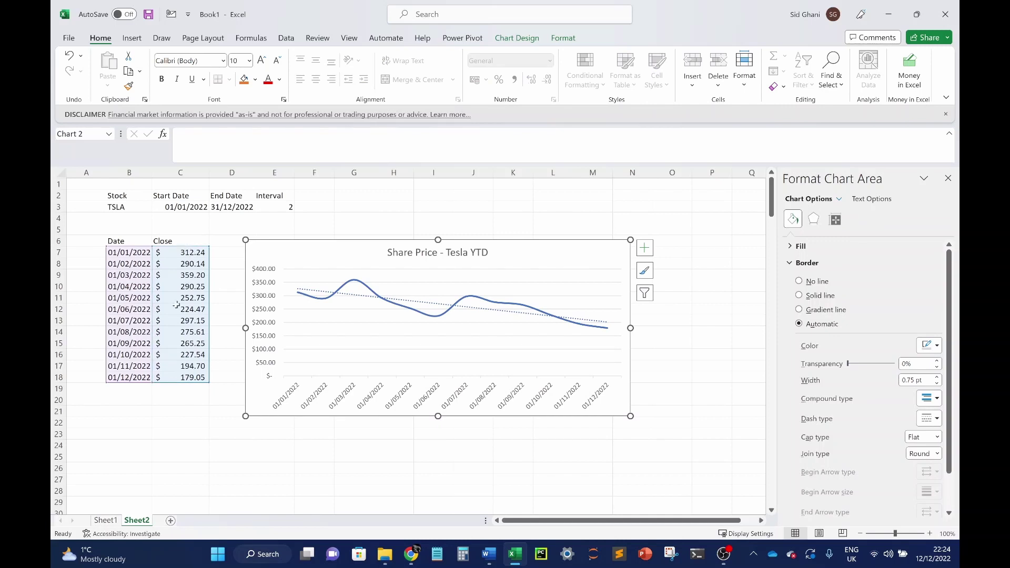
# Step: Close the formatting pane and return to Sheet2 with cell D6 selected
pyautogui.click(117, 520)
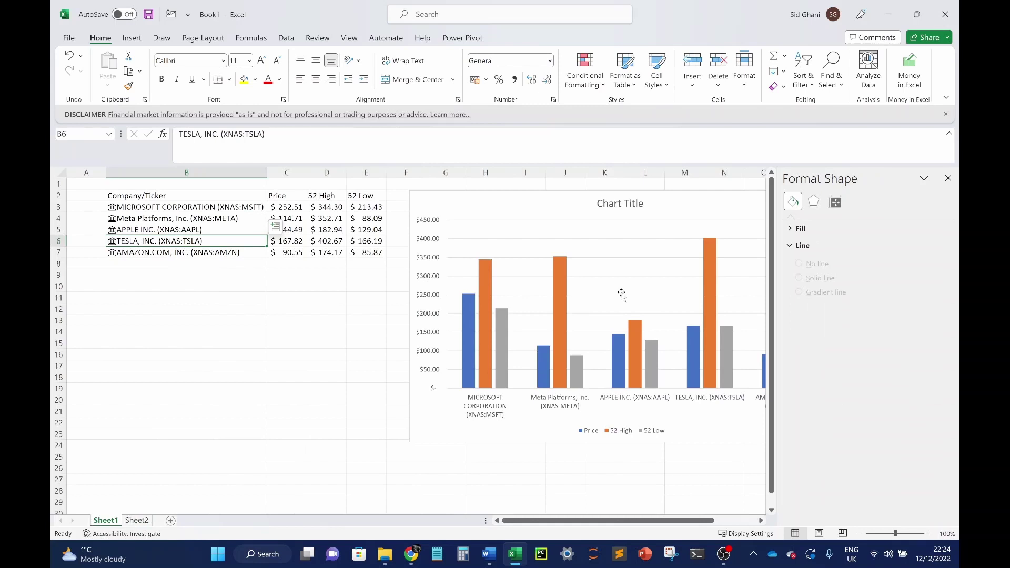
pyautogui.click(948, 178)
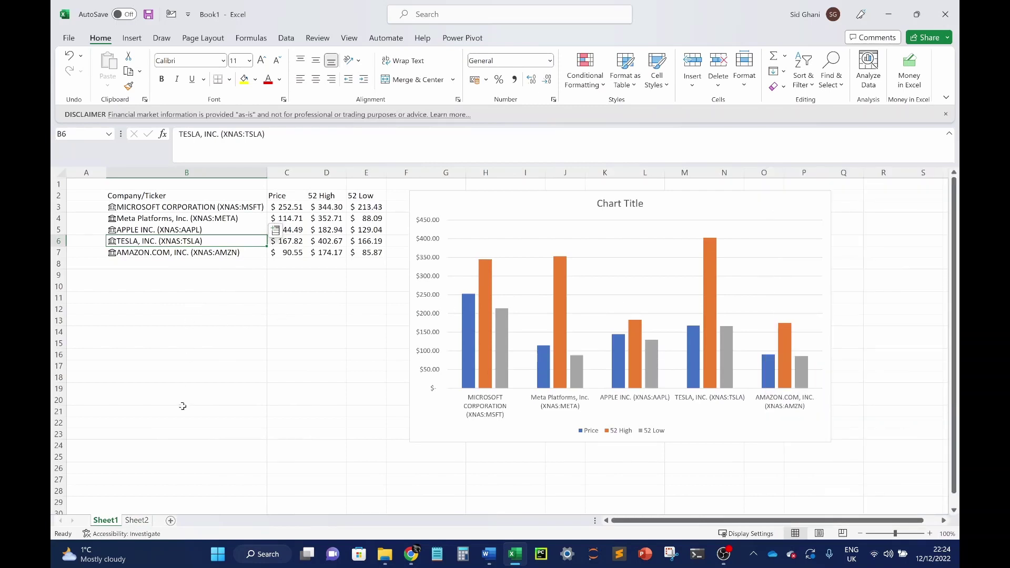
pyautogui.click(143, 521)
pyautogui.click(188, 221)
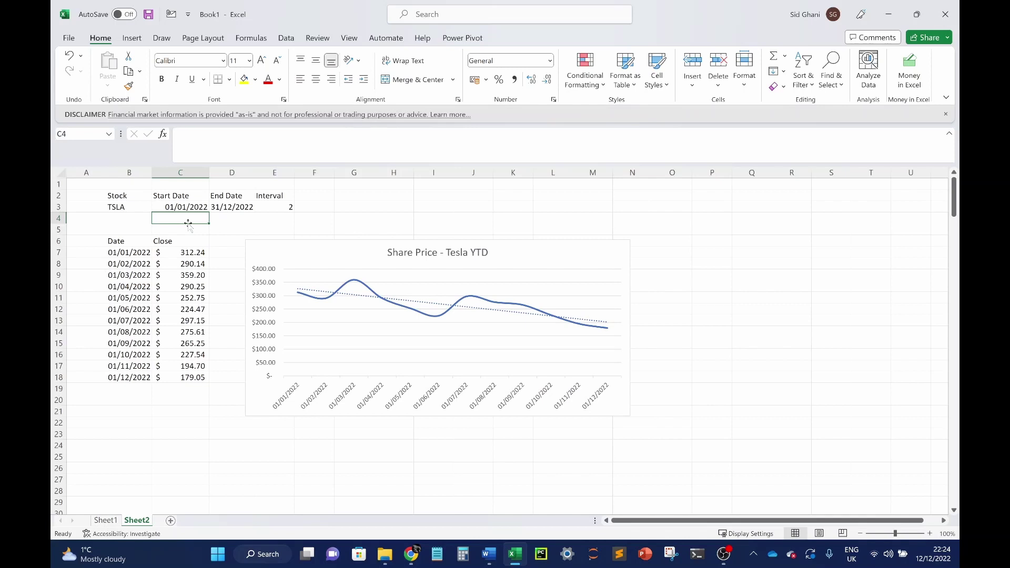
pyautogui.click(234, 239)
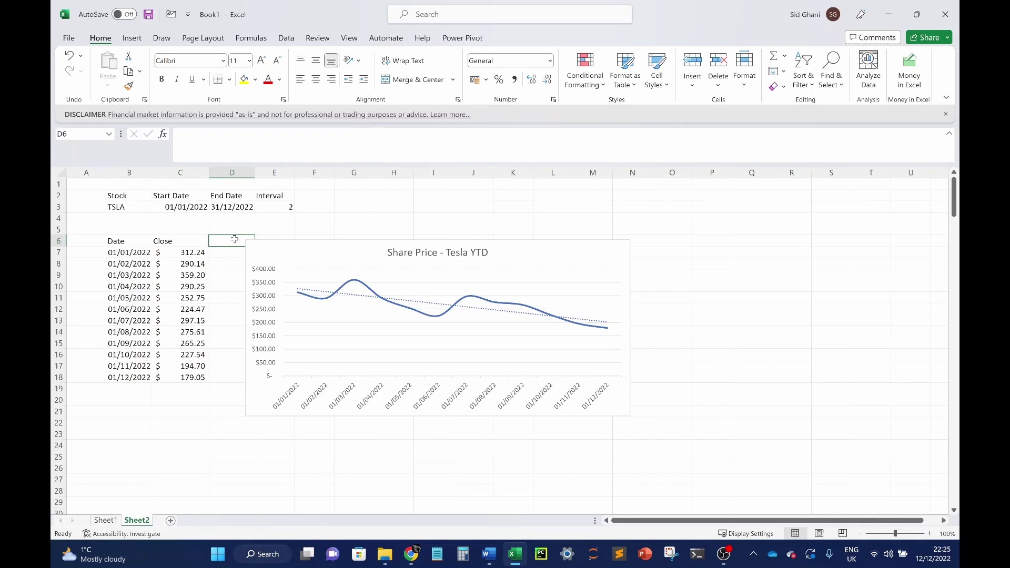